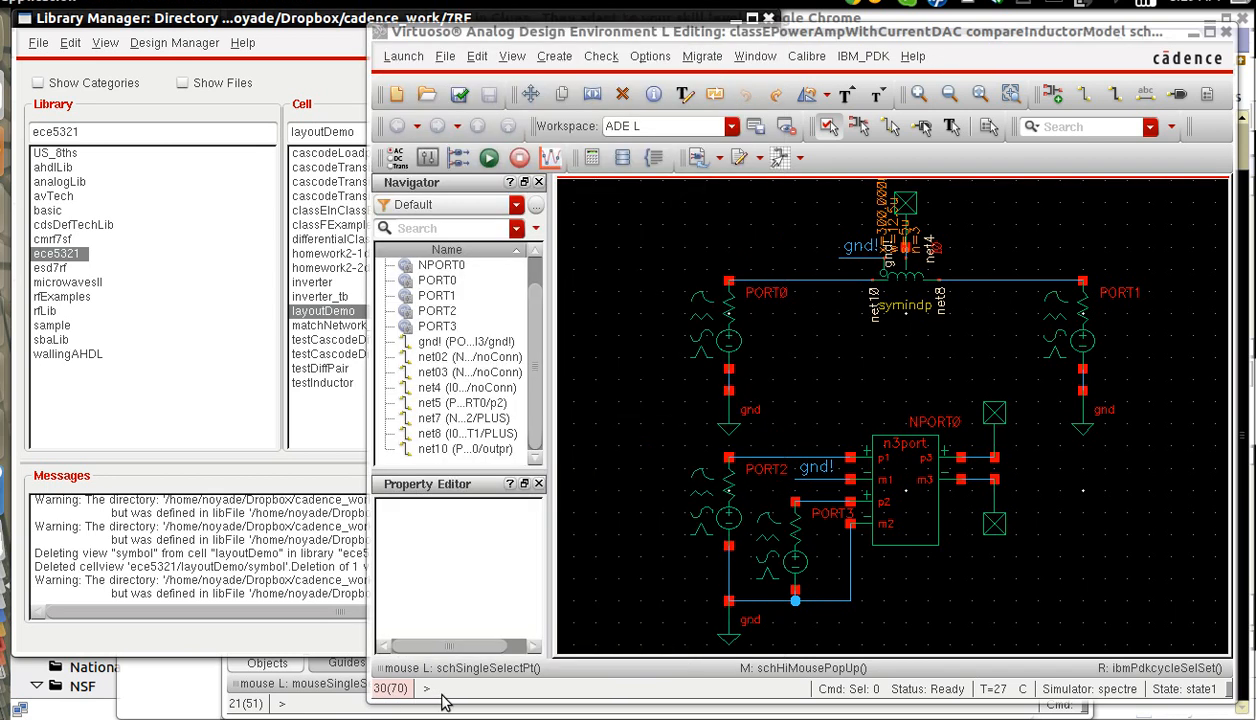
Bring the Virtuoso 6.1.5 log window for the cadence_work/7RF directory to the front.
click(322, 682)
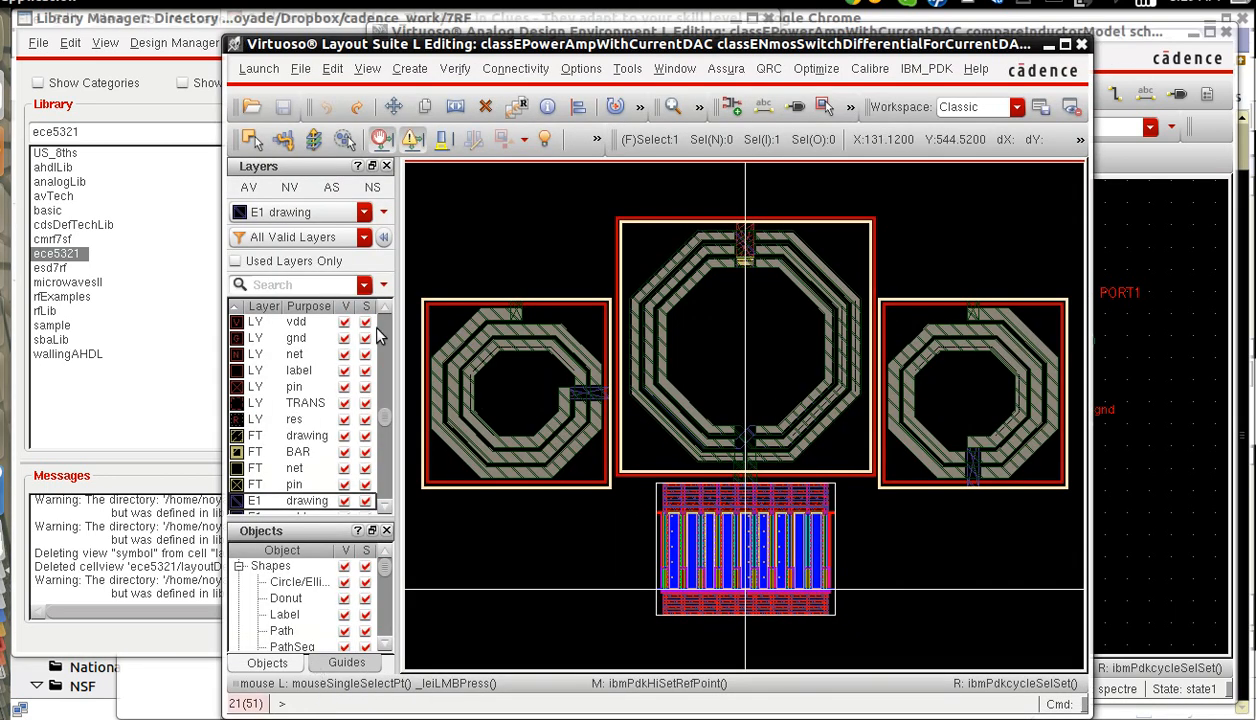
click(1048, 44)
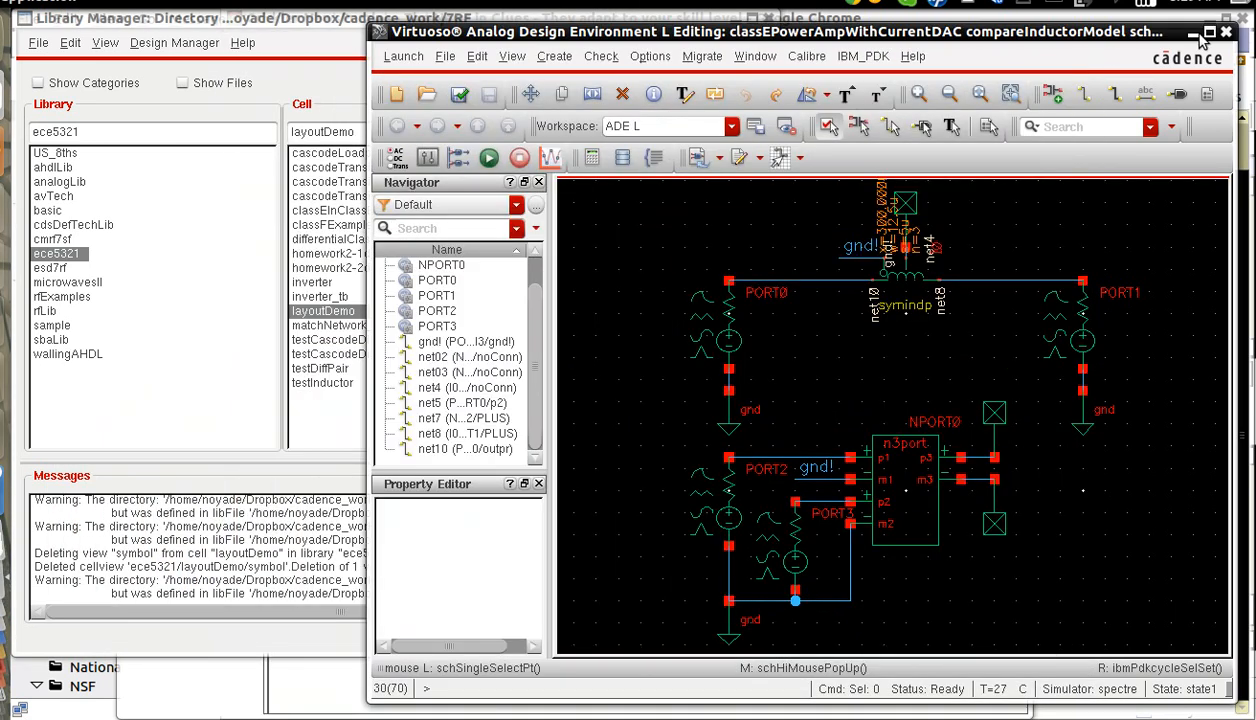
click(298, 20)
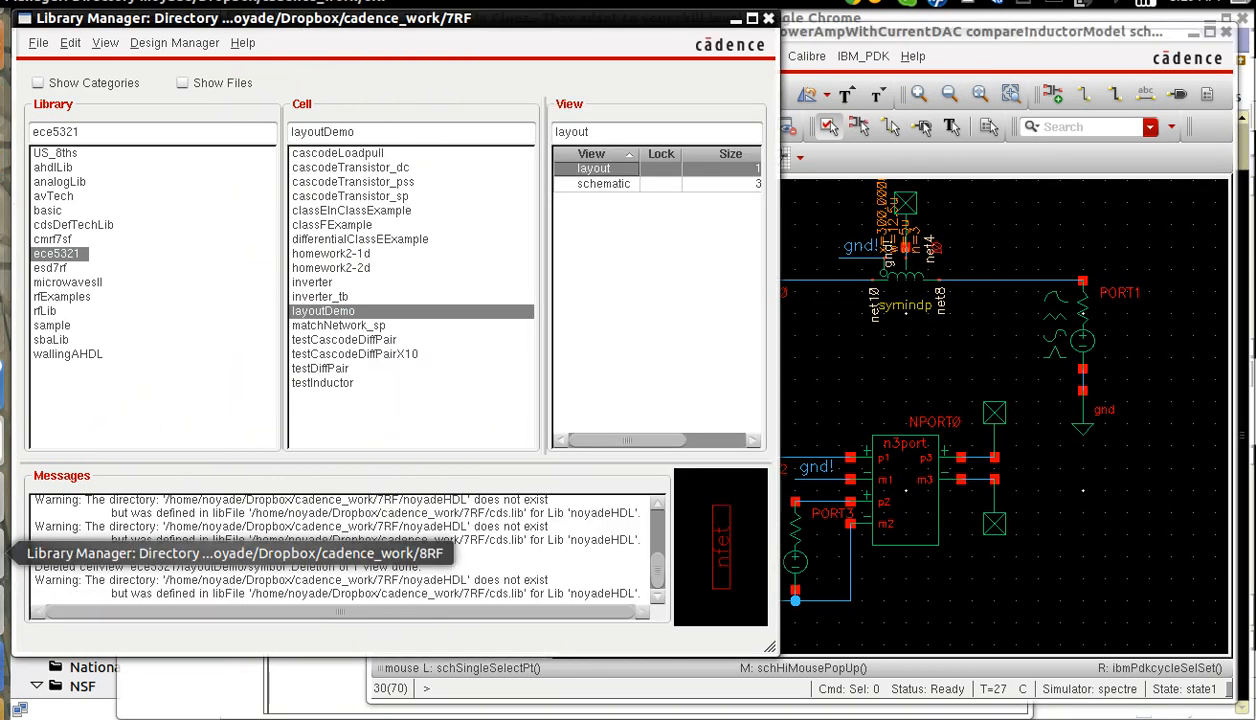
click(12, 496)
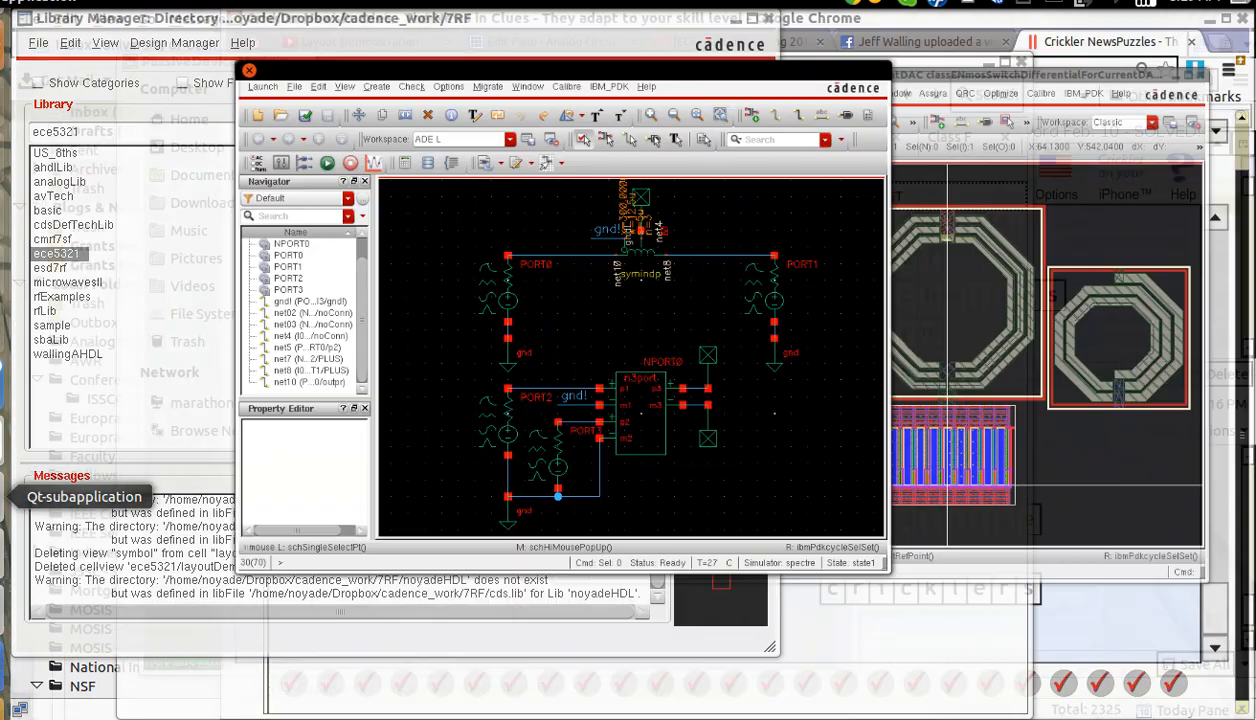
click(12, 496)
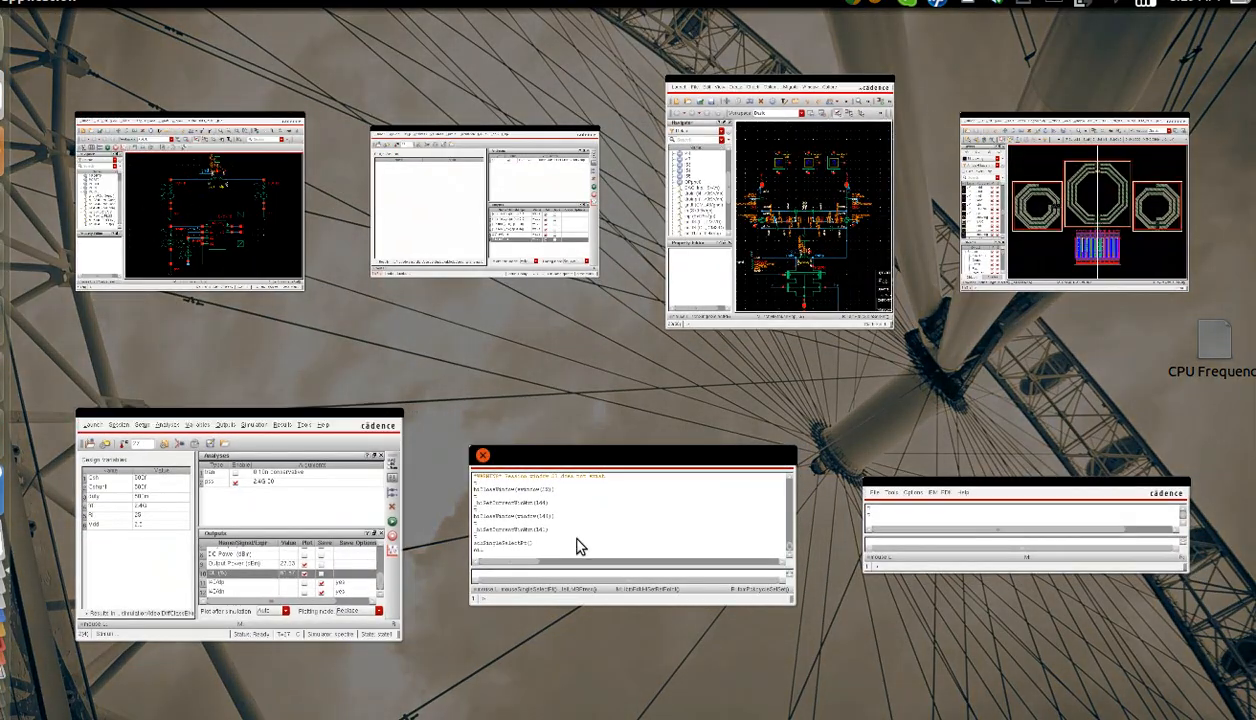
click(1010, 527)
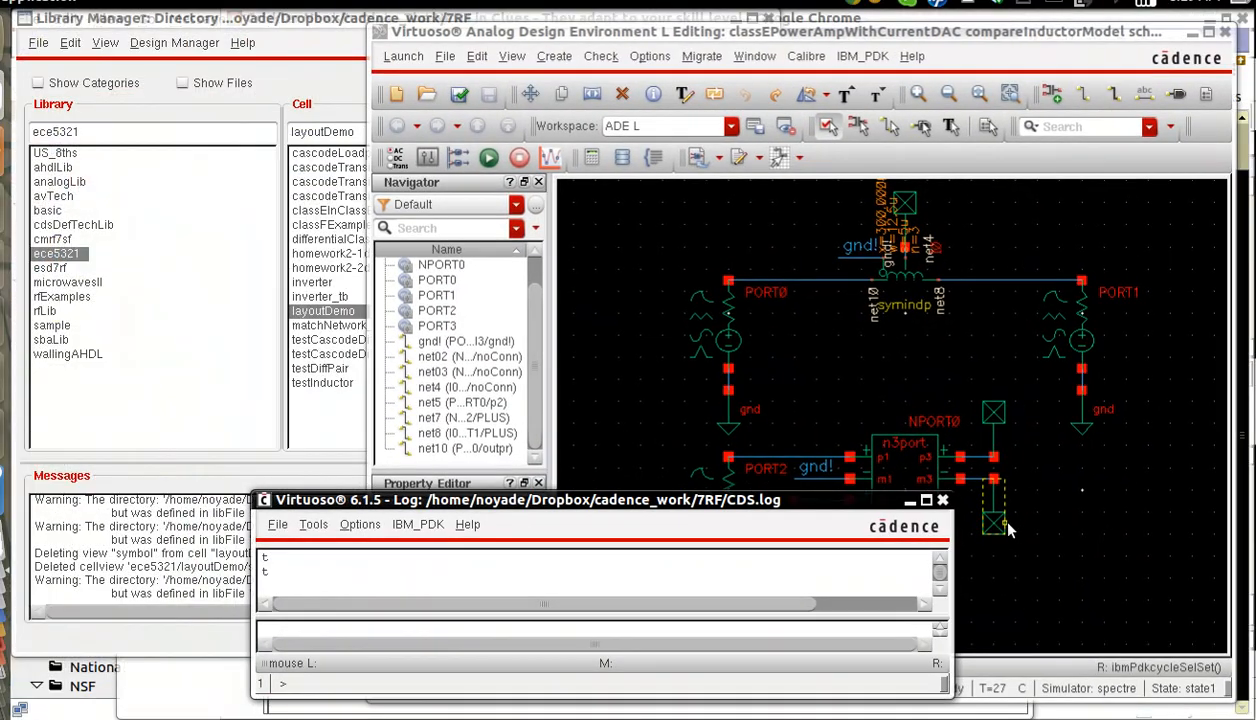
Review the window and command controls in the User Preferences and accept them as they are.
click(358, 526)
click(395, 361)
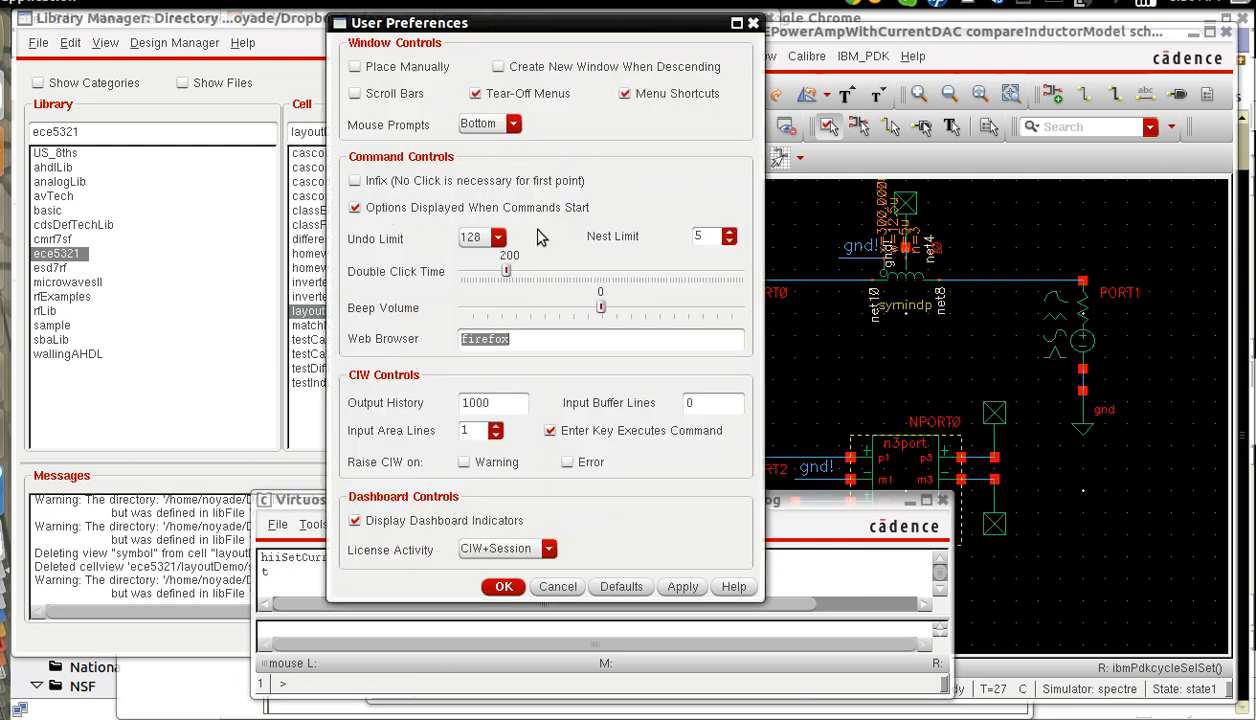
click(503, 586)
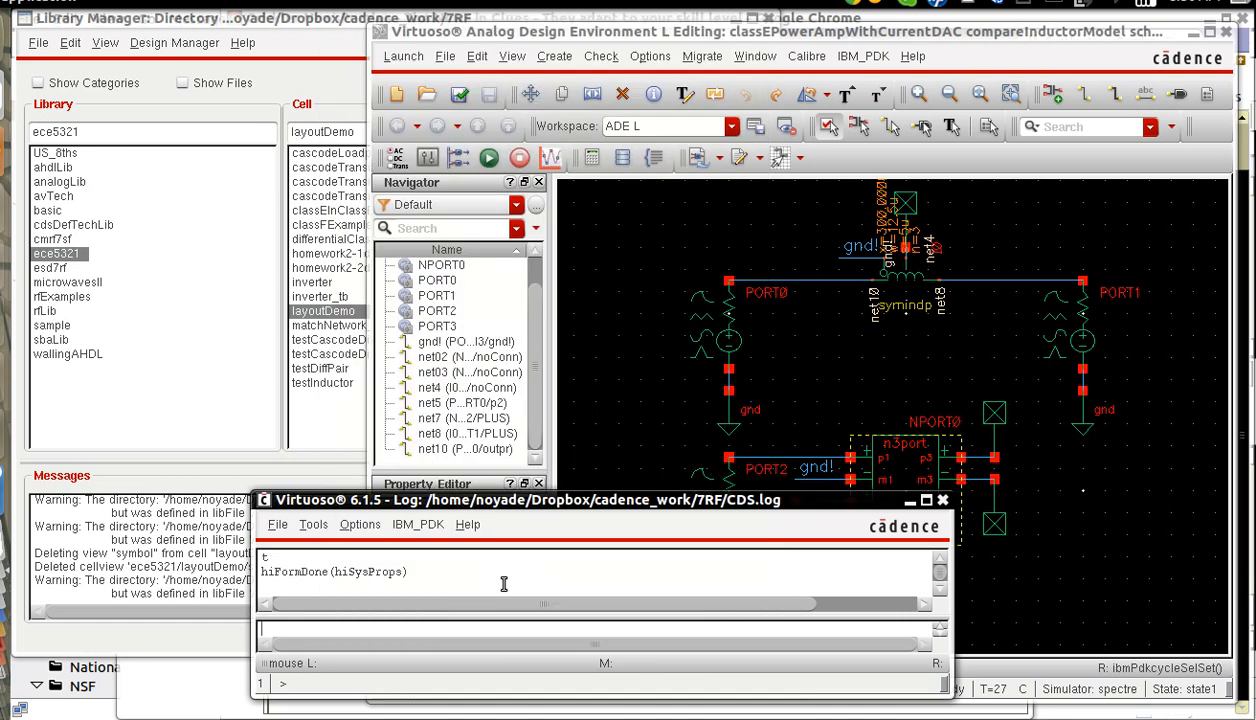
Open the schematic view of cell layoutDemo in library ece5321, examine the transistor pair and close it.
click(241, 434)
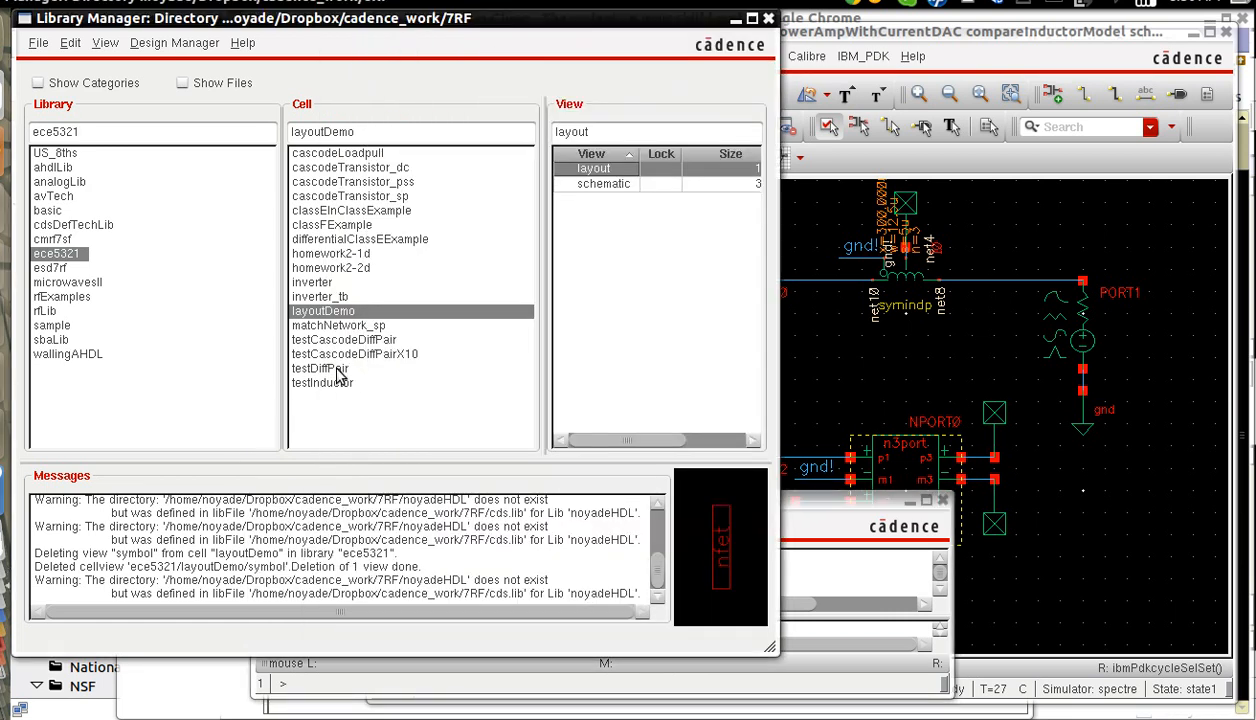
click(603, 184)
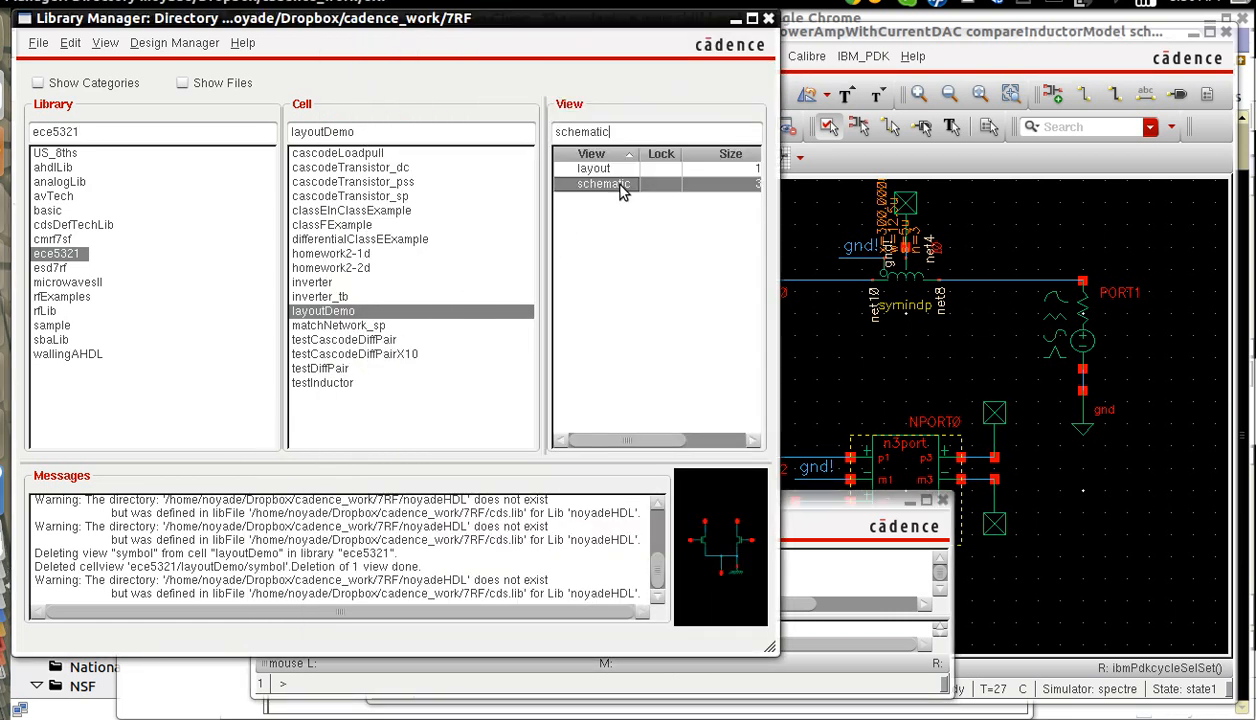
double_click(619, 186)
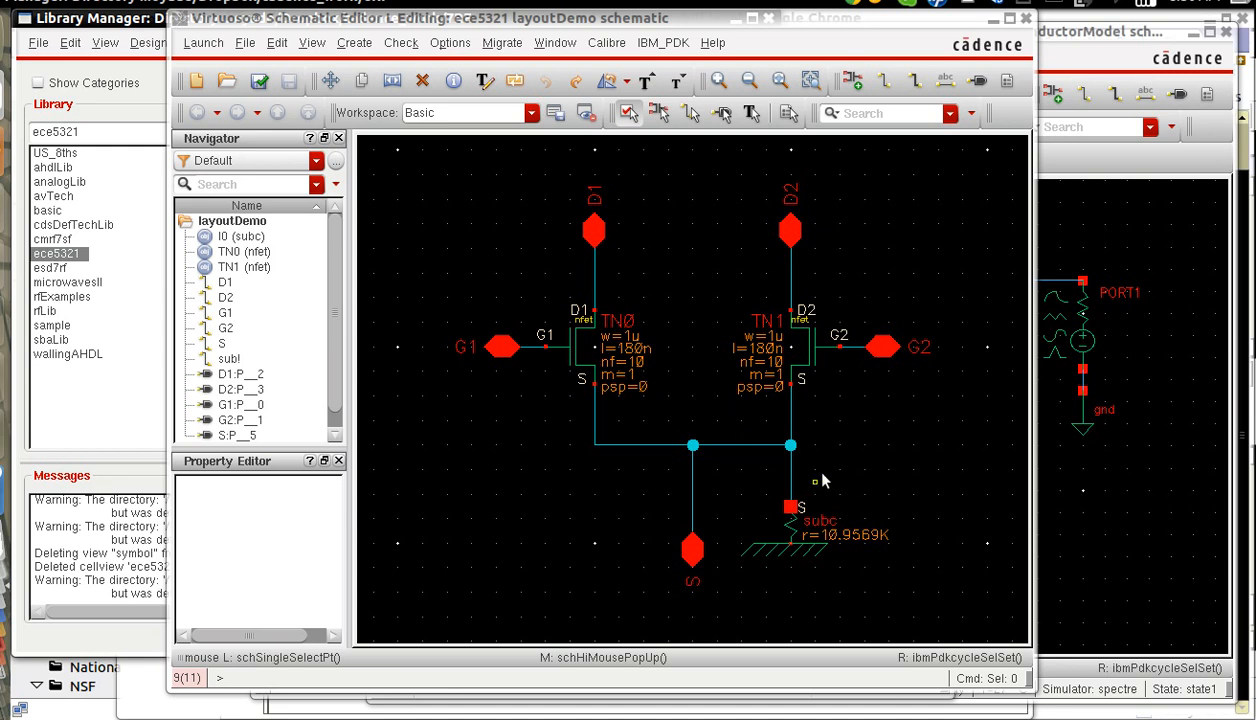
click(977, 80)
click(1025, 20)
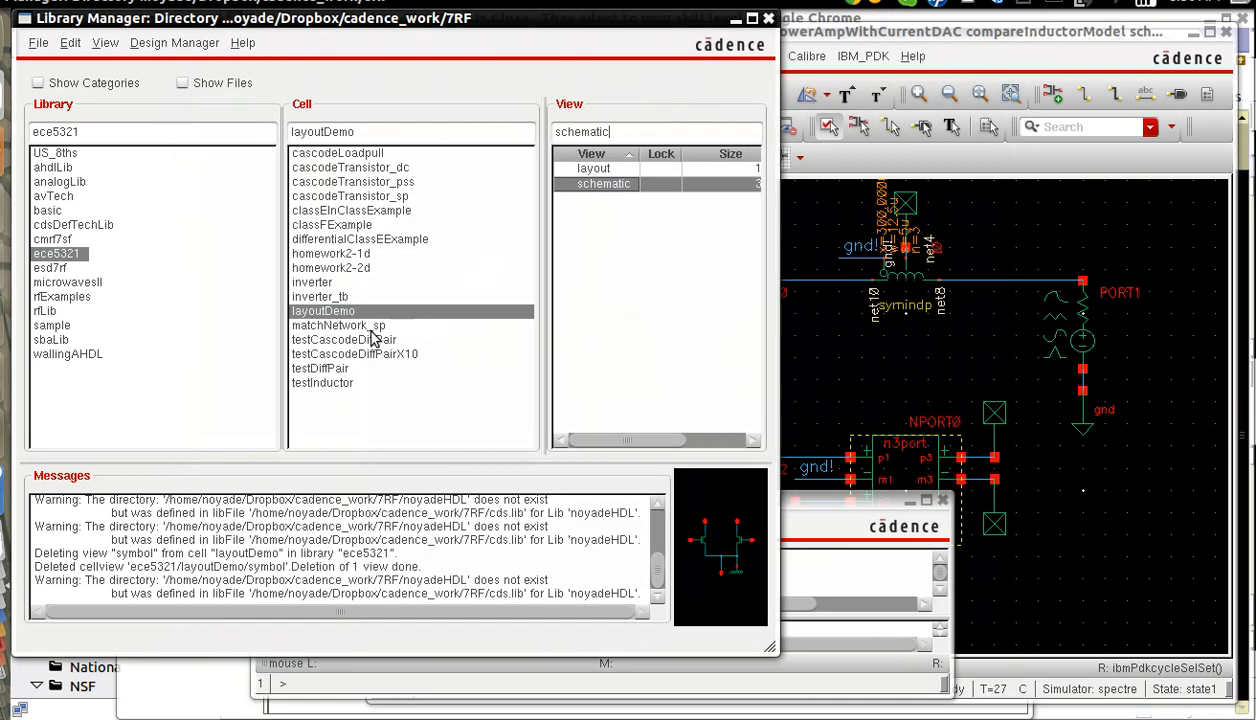
Open the layout view of layoutDemo and accept its Layout Editor Options with gravity off.
click(610, 169)
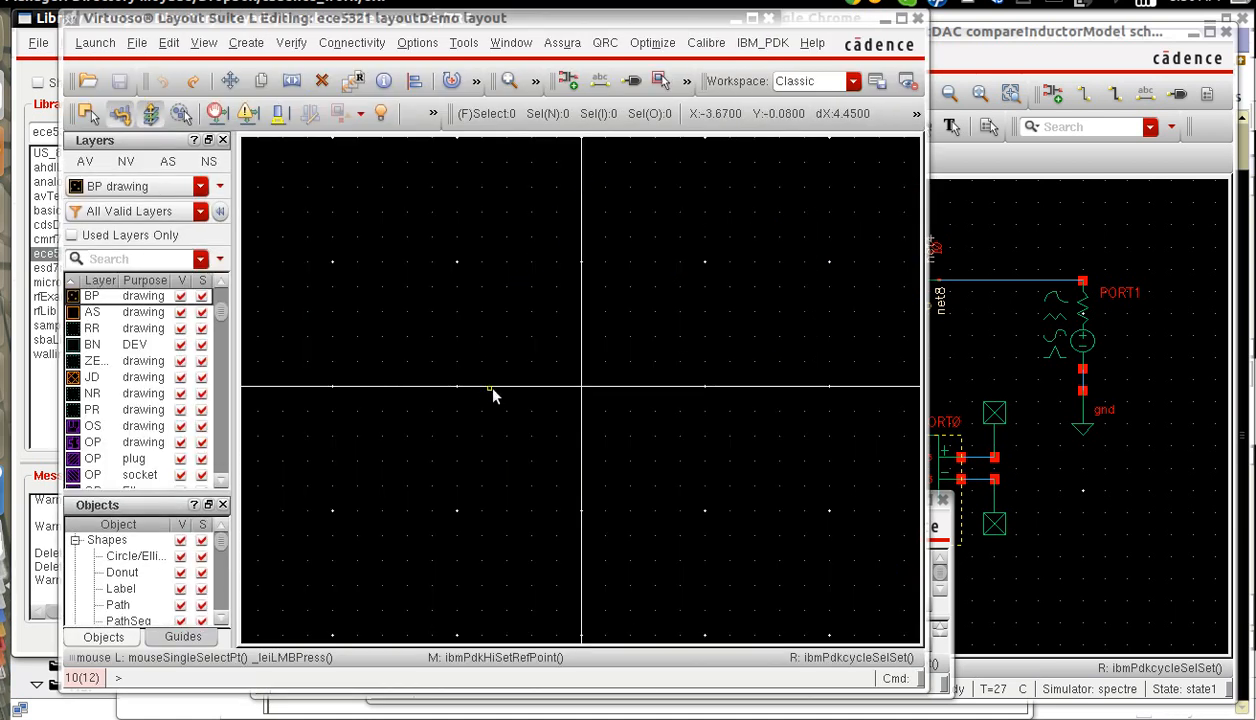
click(416, 43)
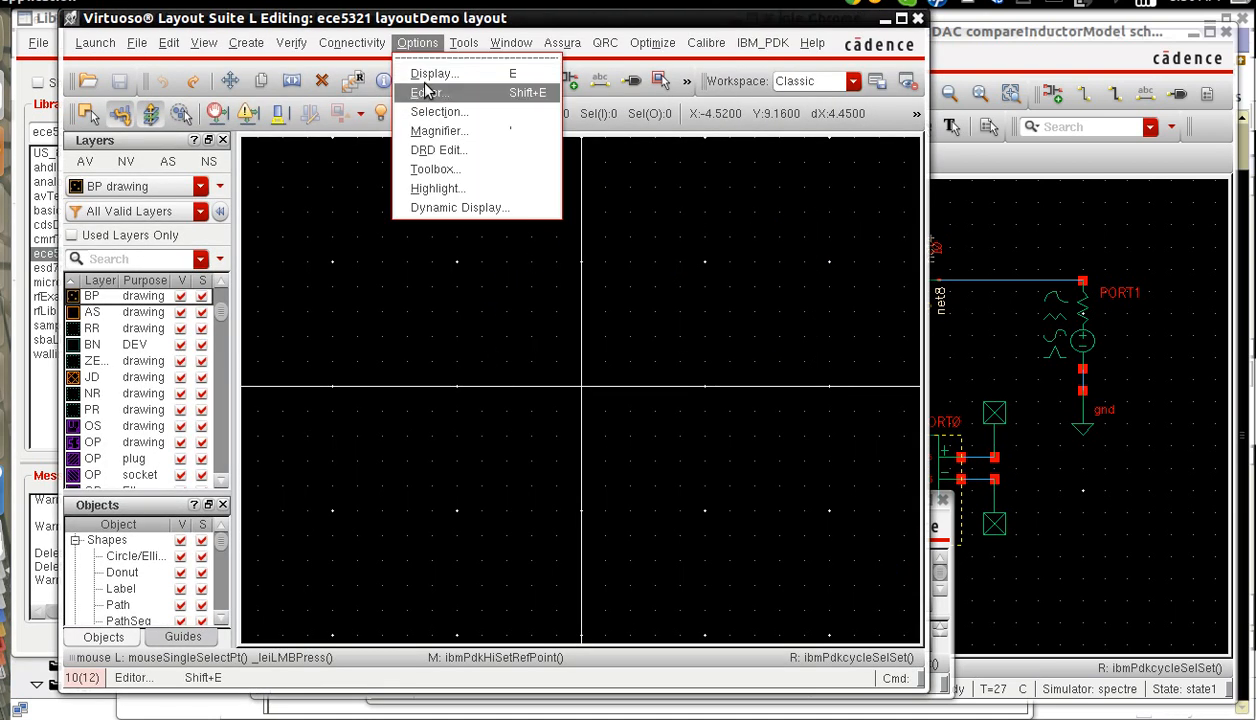
click(424, 92)
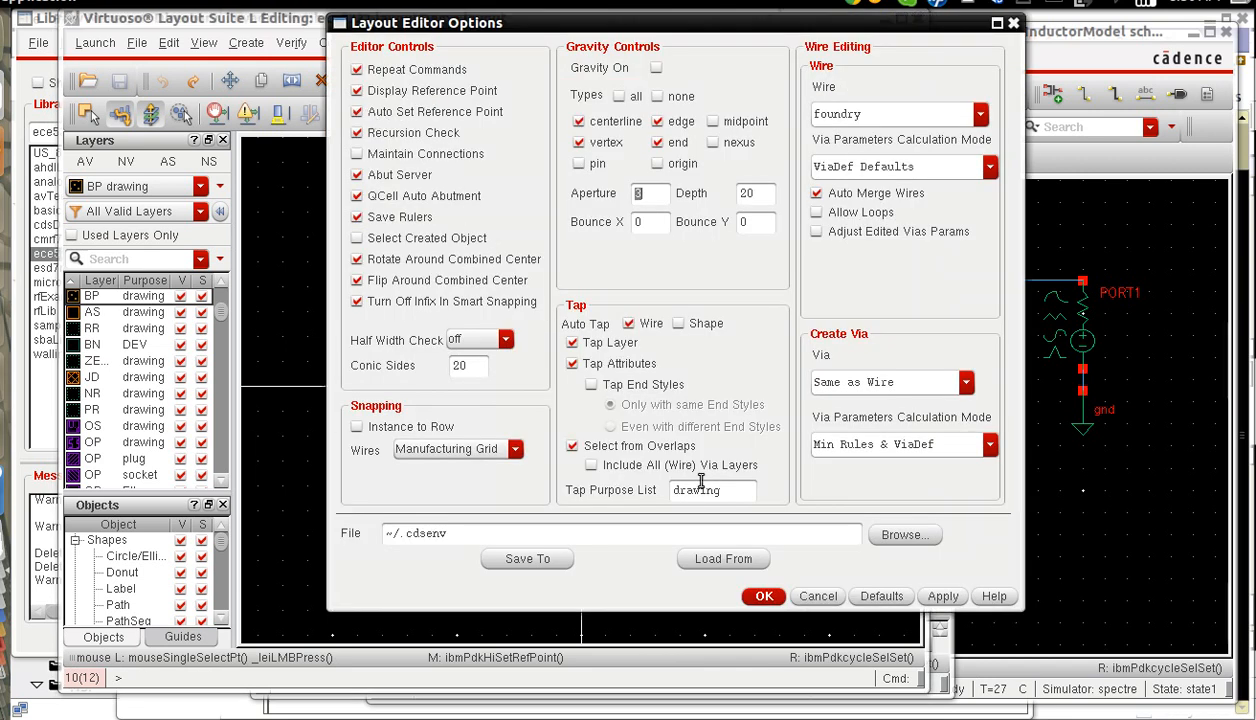
click(752, 595)
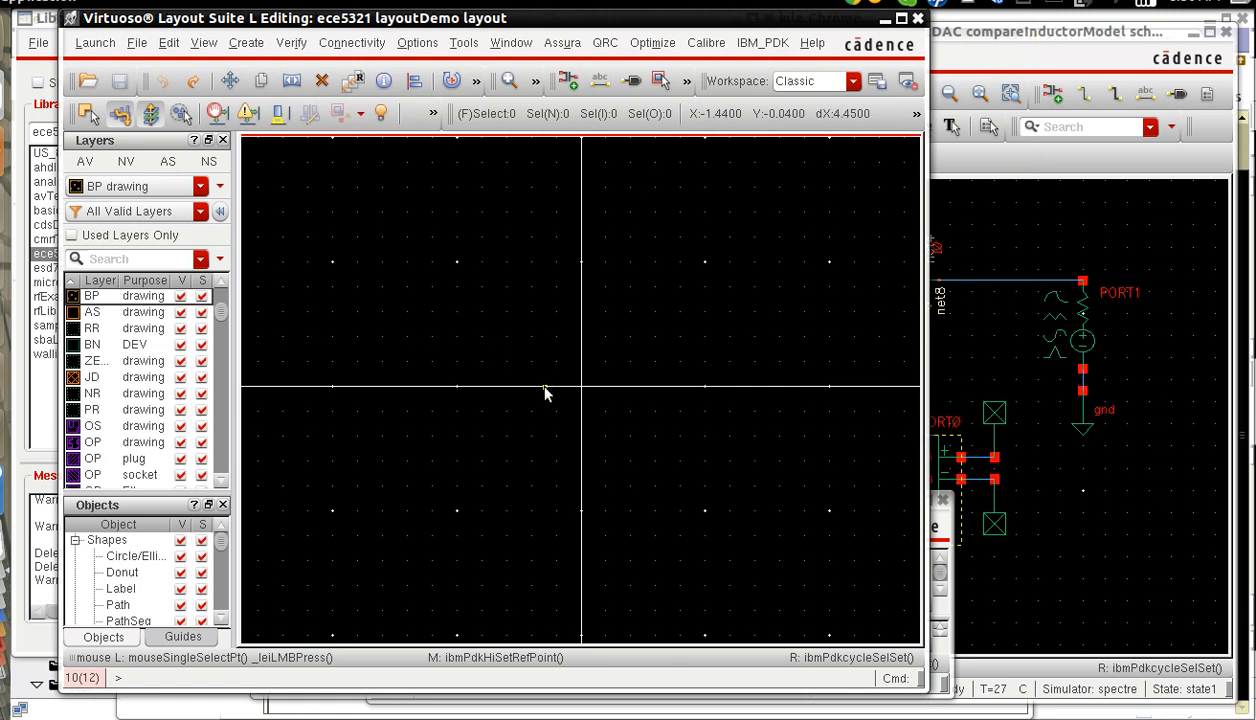
Start a new layout instance of the nfet cell from library cmrf7sf.
key(i)
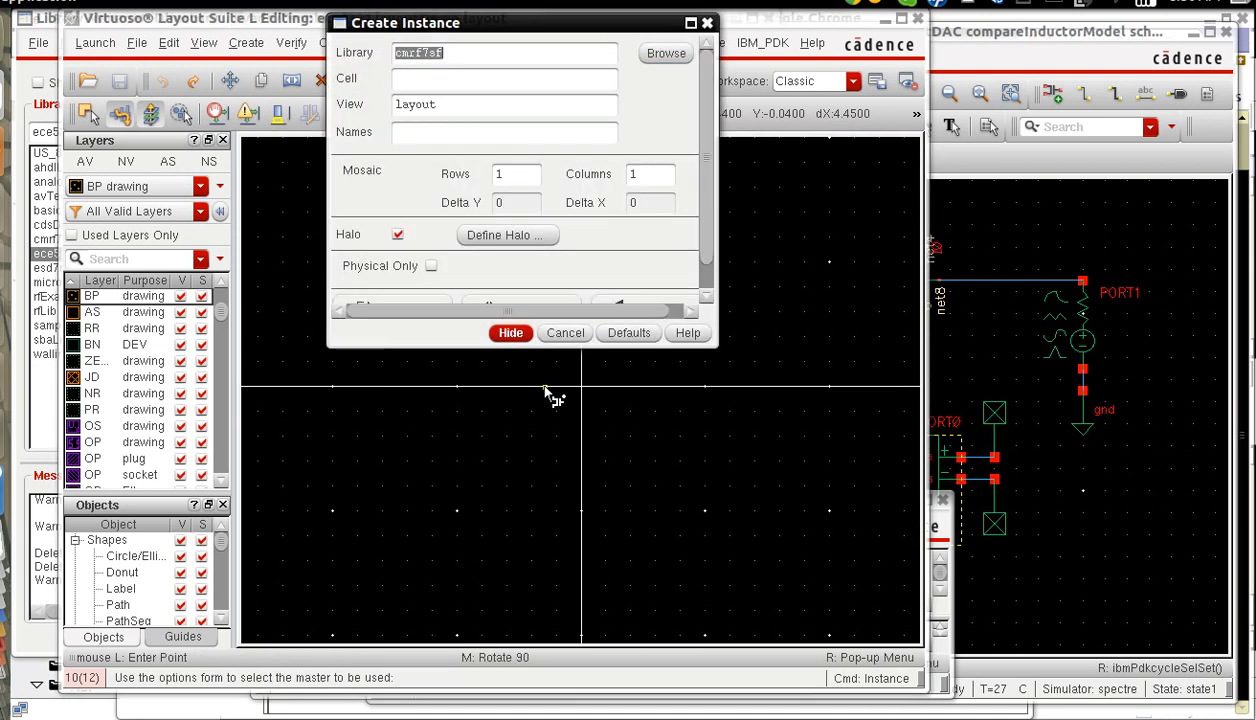
click(456, 80)
text(nfet)
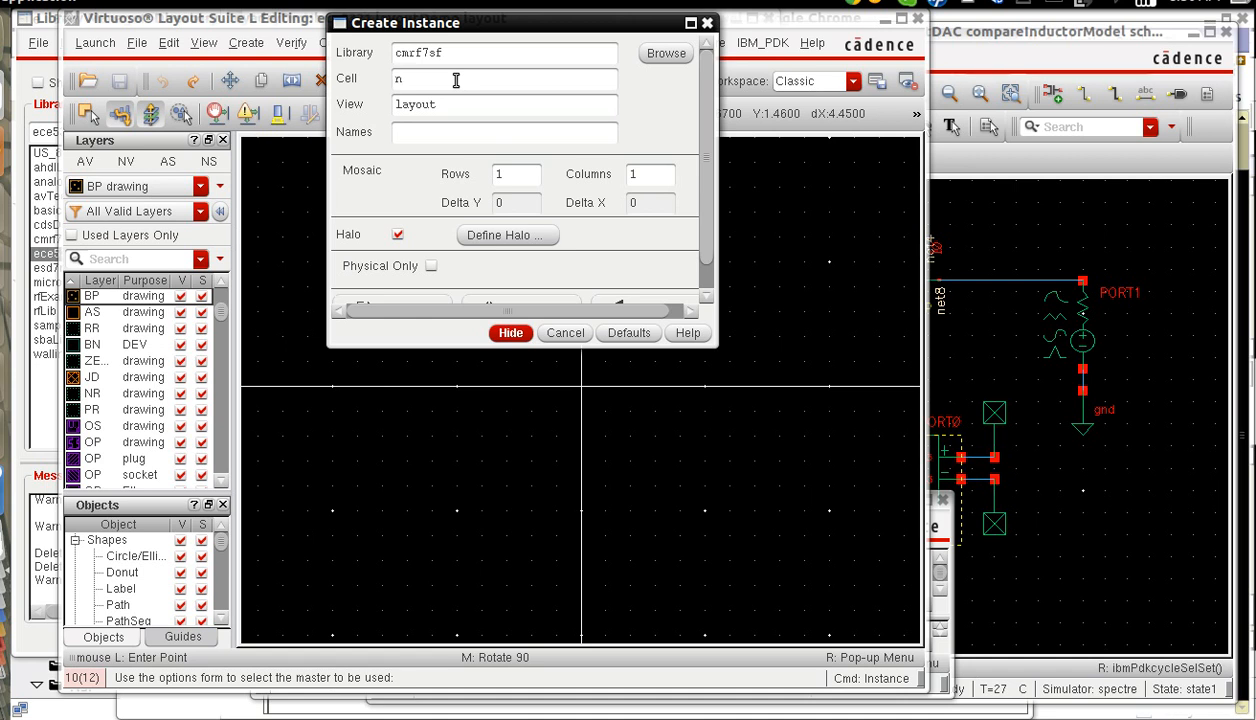
key(Tab)
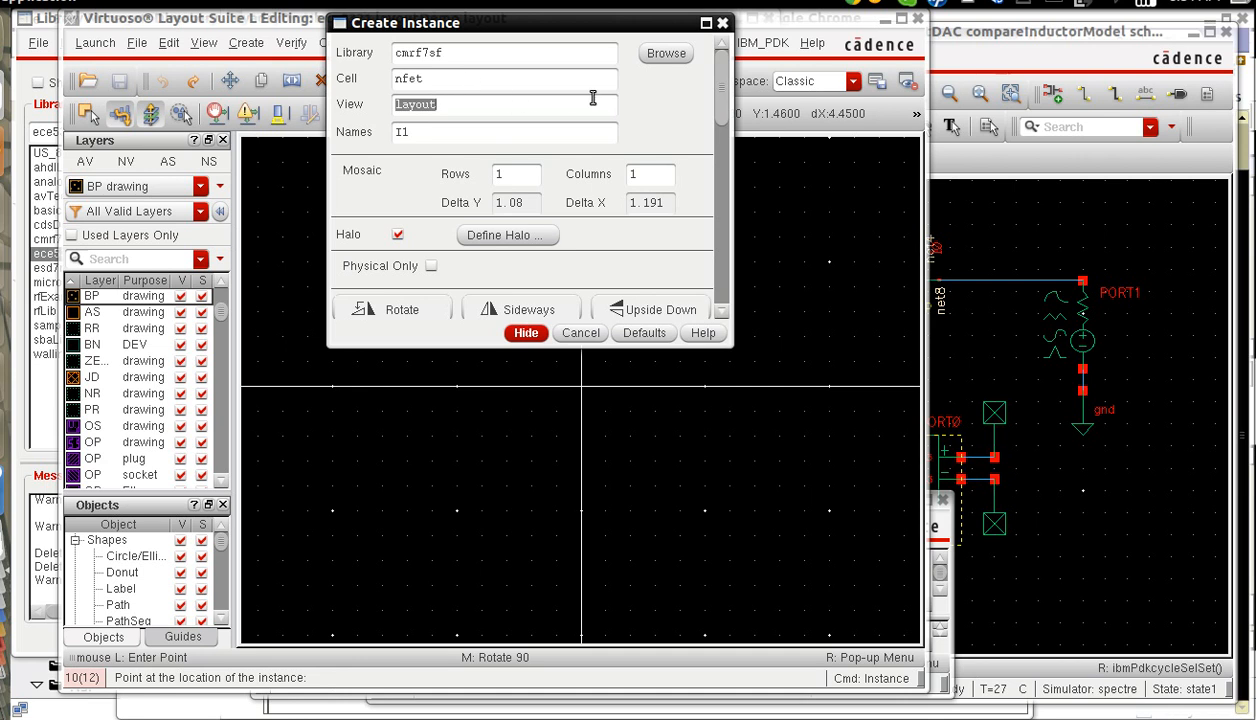
Set the nfet instance to 10 fingers with a total width of 10u, and move the form clear of the canvas.
click(722, 162)
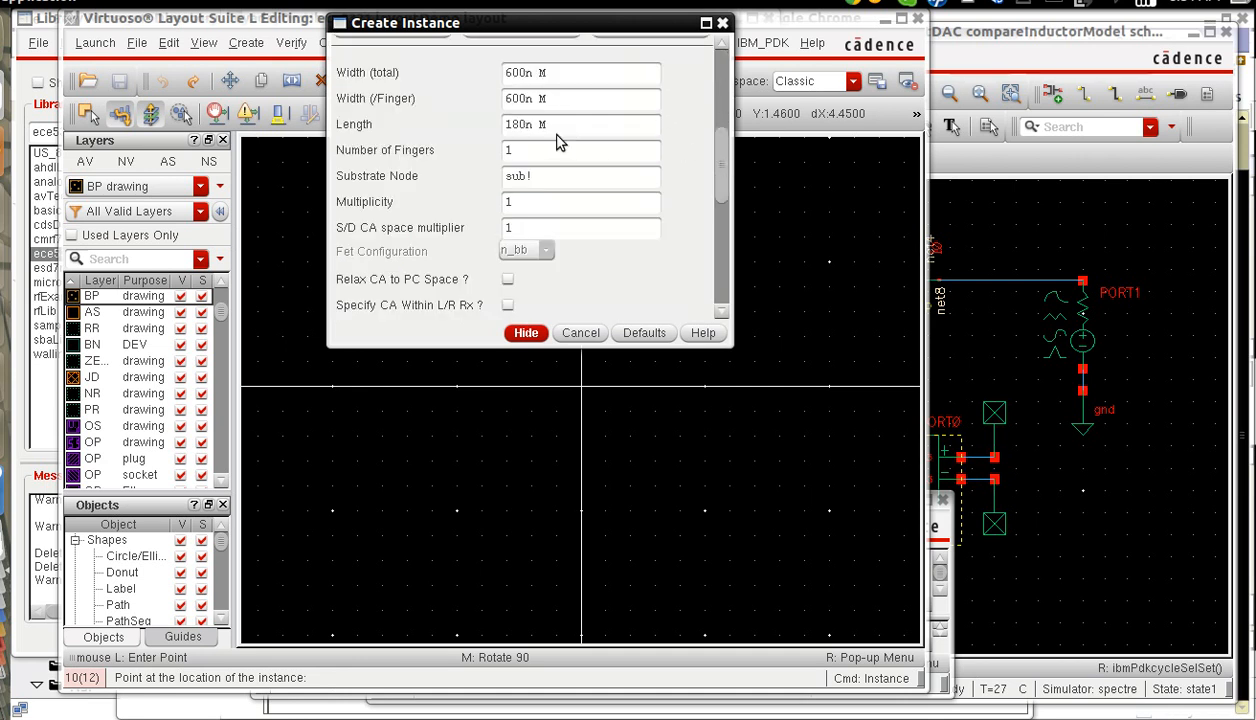
click(520, 160)
text(0)
key(Tab)
click(506, 73)
text(10)
key(Tab)
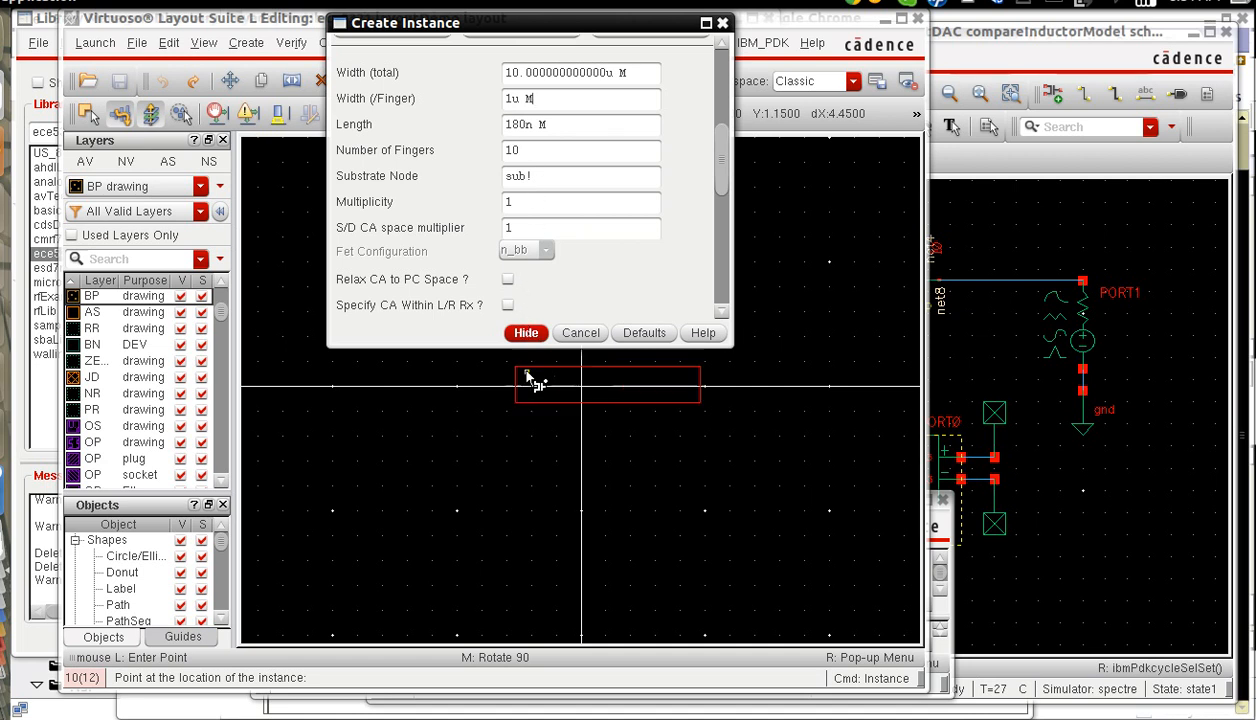
drag(605, 32, 1110, 85)
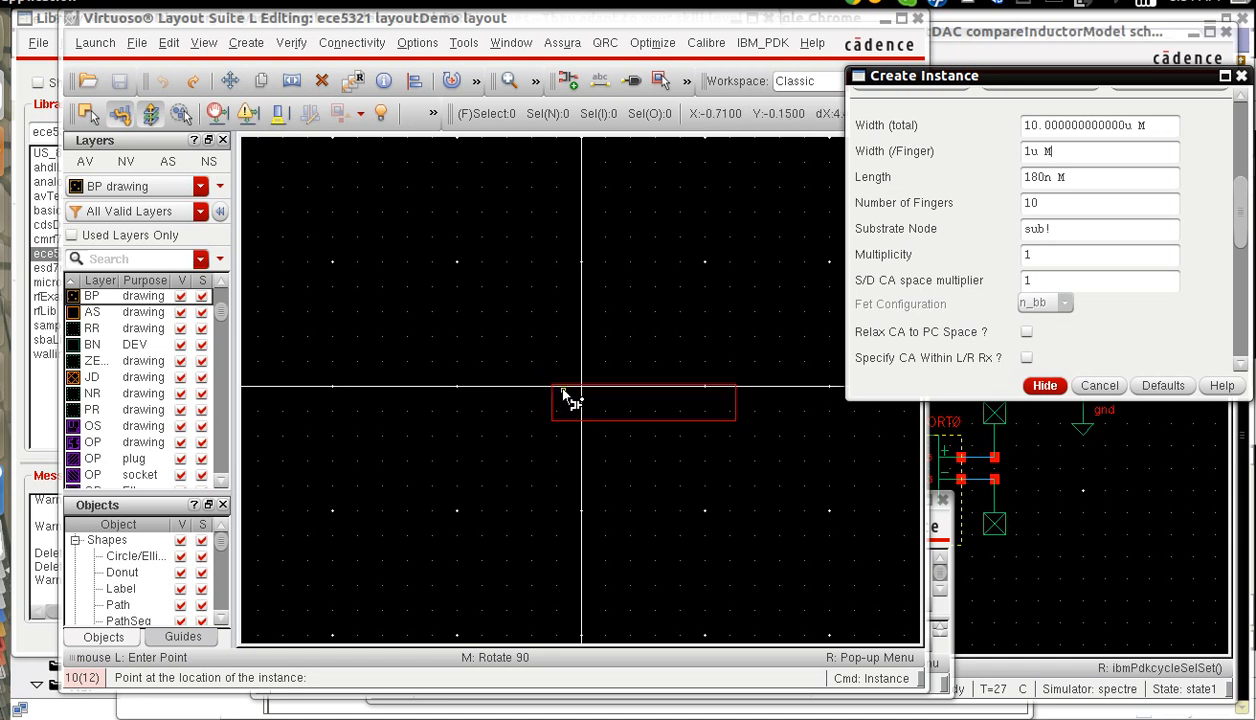
right_click(568, 399)
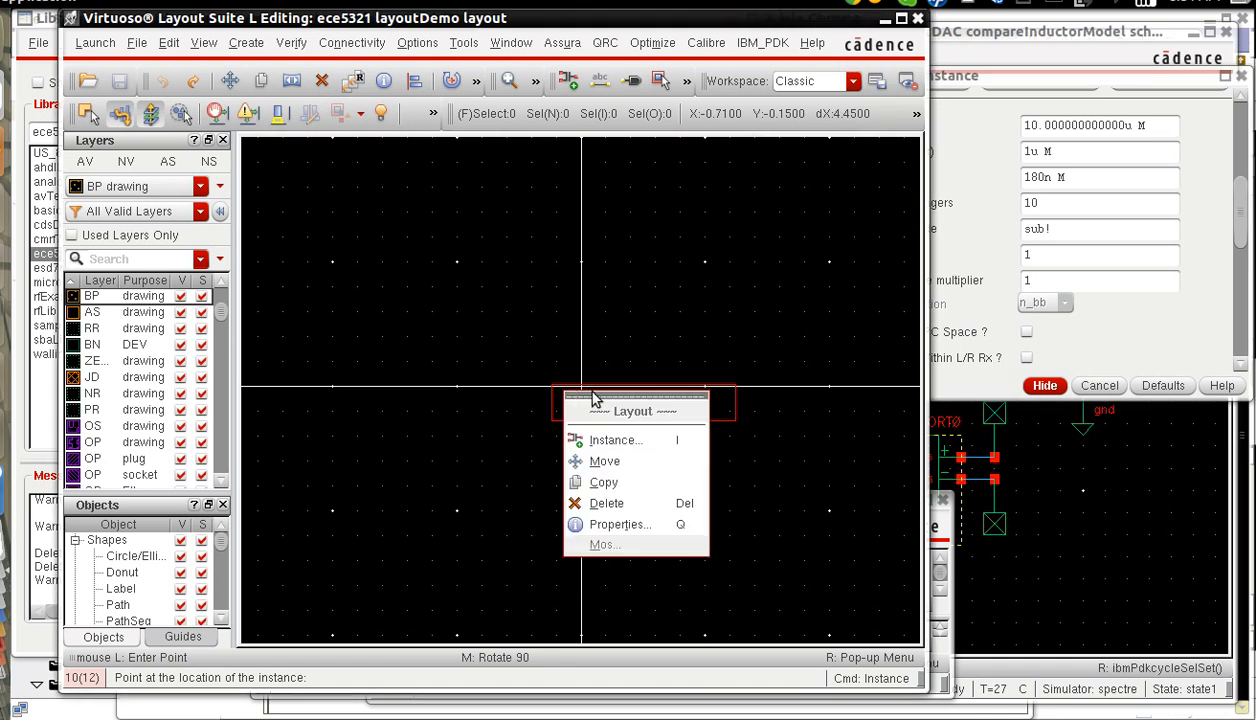
click(607, 22)
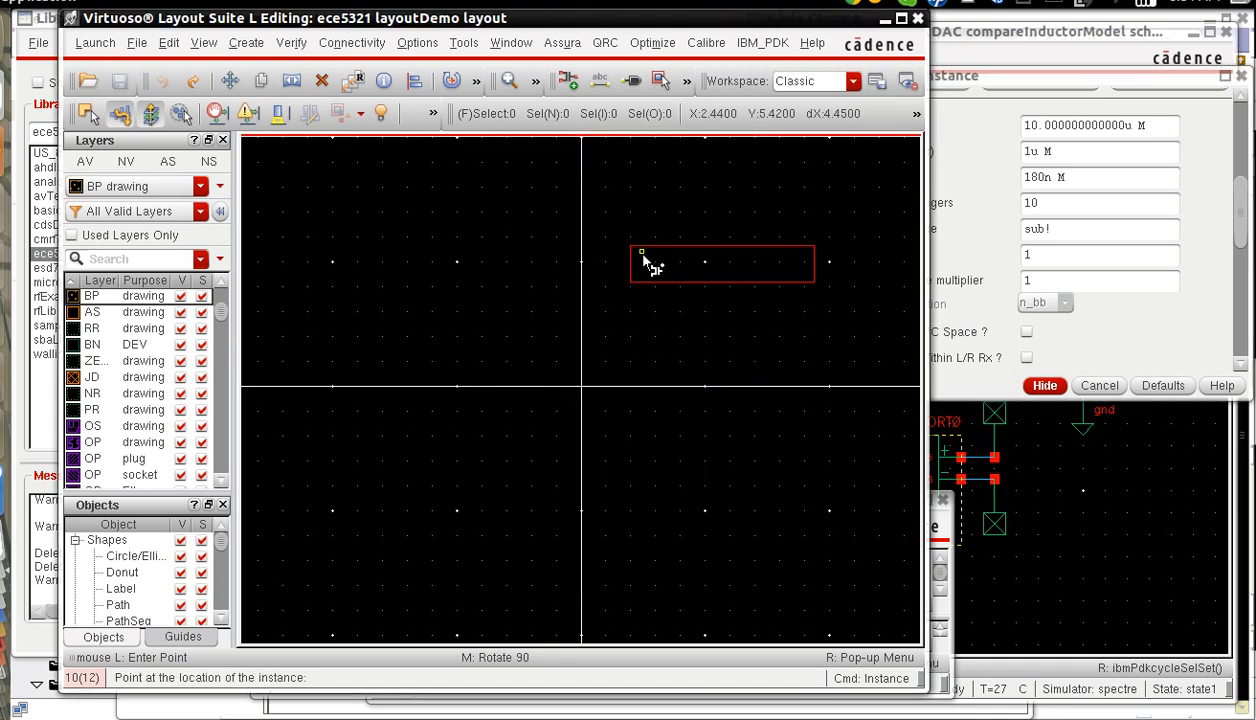
right_click(645, 260)
click(635, 27)
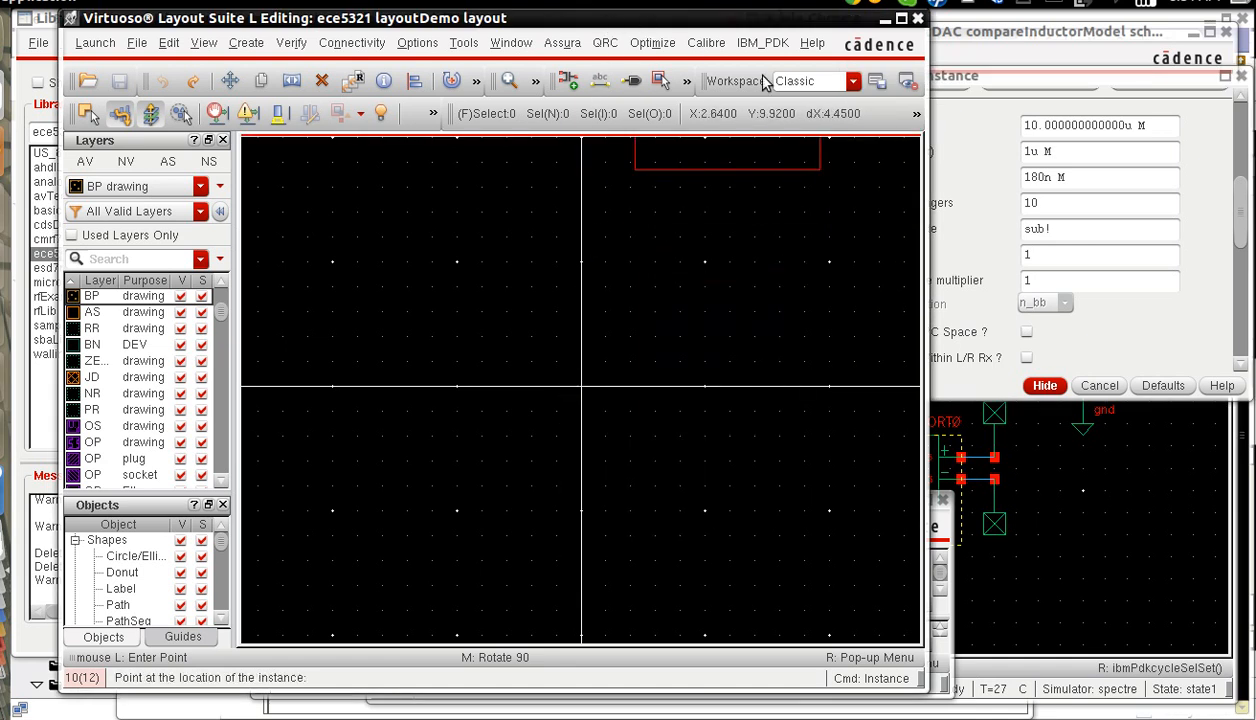
Rotate the nfet to stand vertically and place it with its origin at X 0.44, Y 0.
drag(1241, 200, 1240, 155)
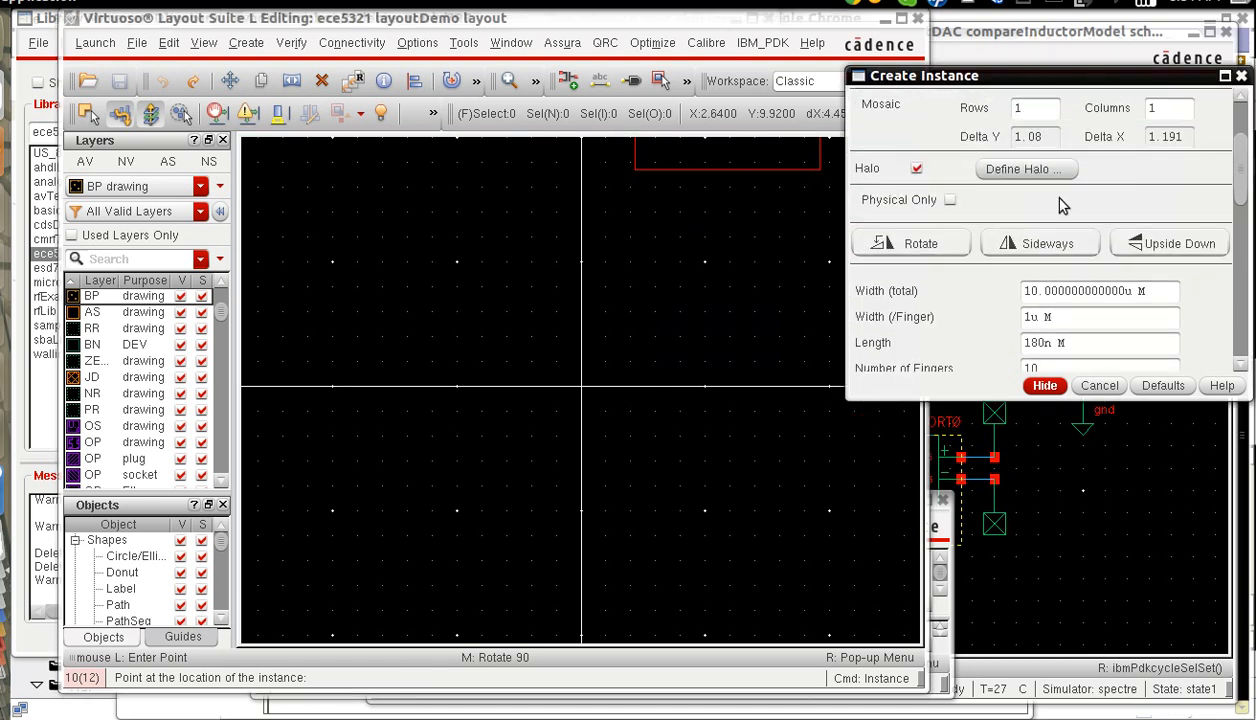
click(920, 244)
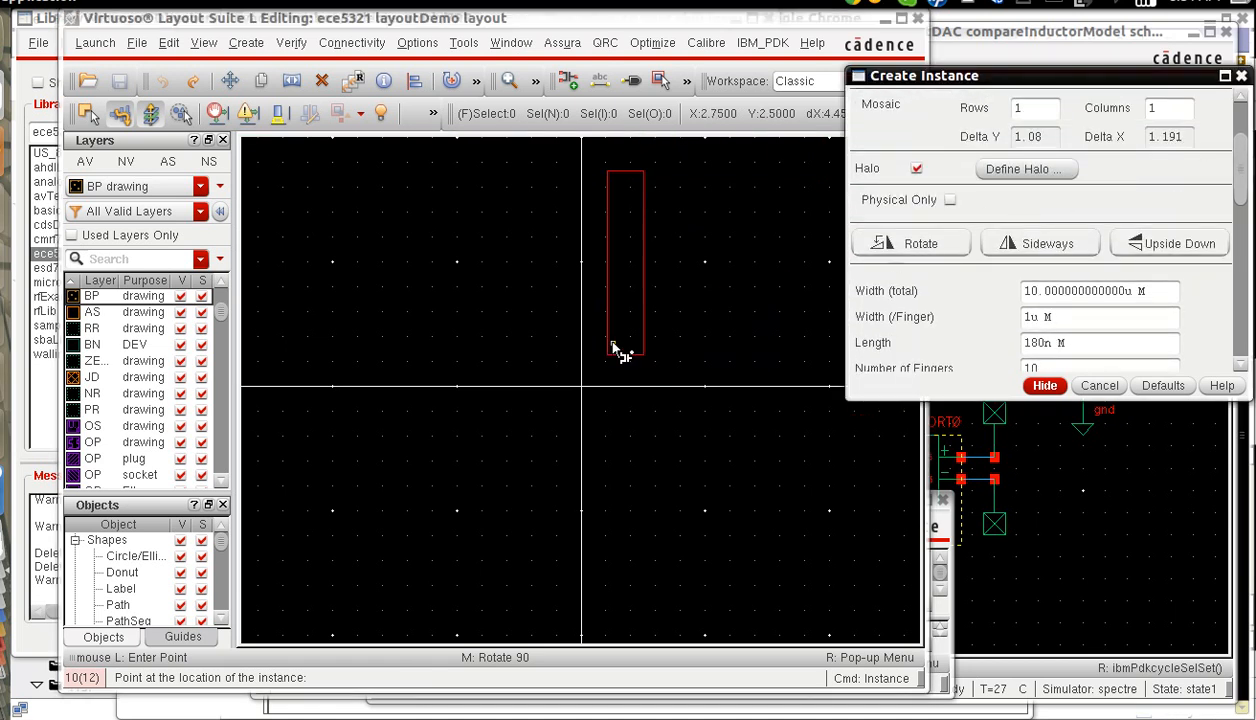
right_drag(580, 365, 638, 404)
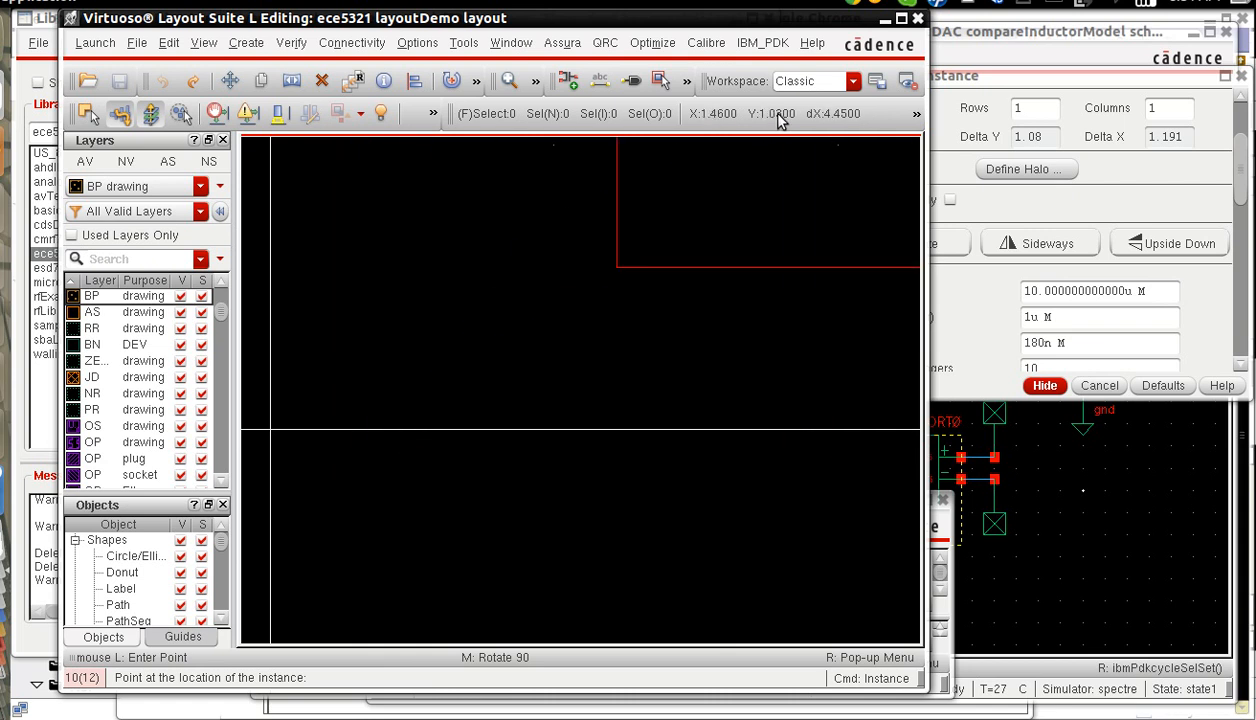
drag(919, 120, 1000, 122)
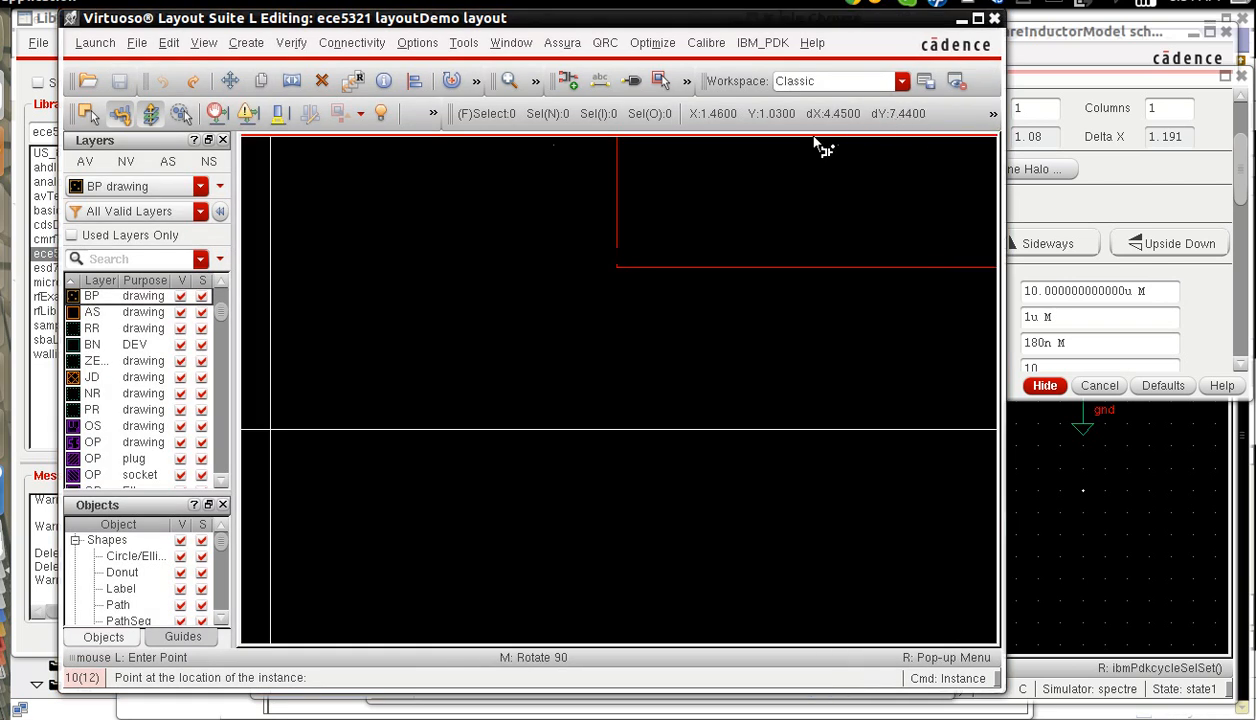
click(394, 430)
key(Escape)
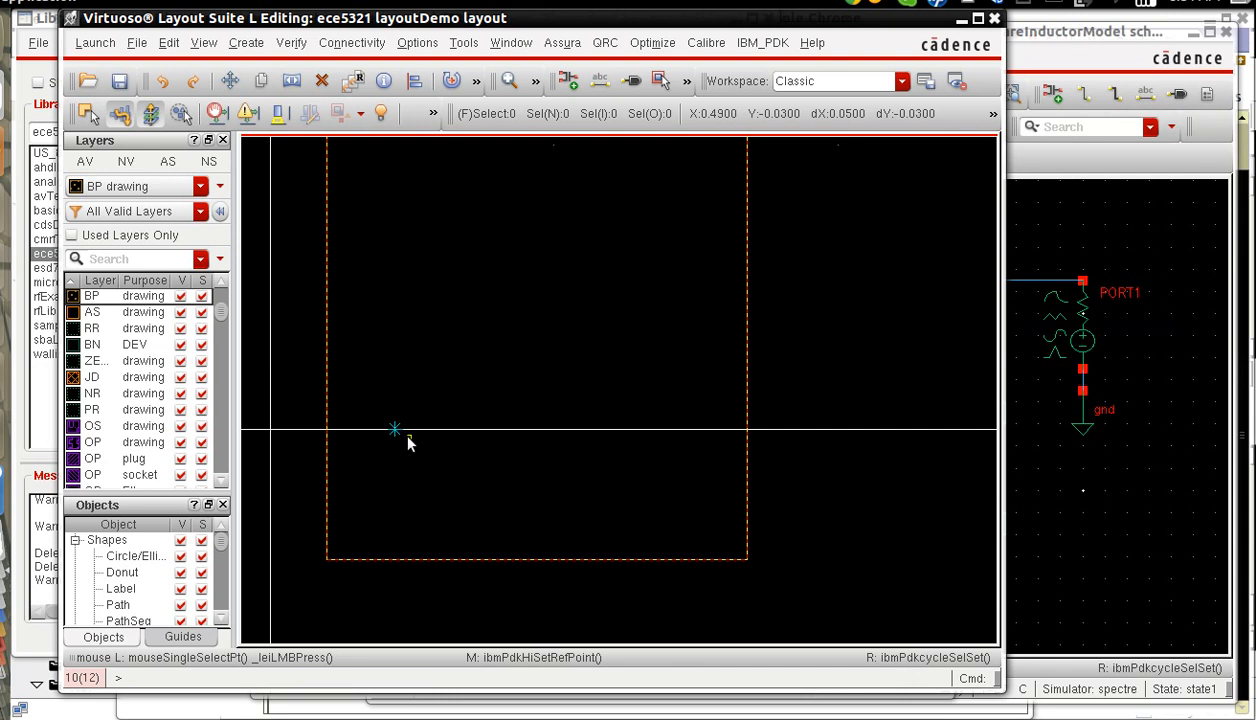
Show the full device geometry and move the nfet horizontally so its lowest gate's left corner lands at X 0.44, Y 0.
key(shift+f)
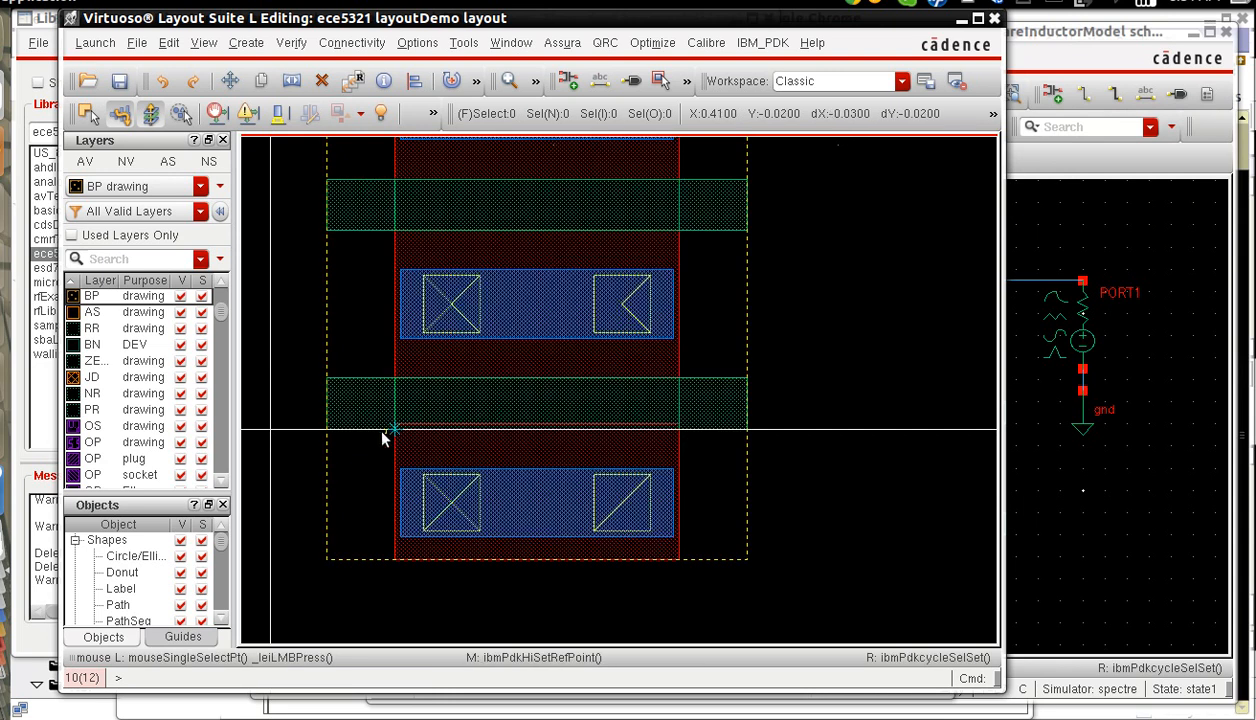
click(327, 430)
key(m)
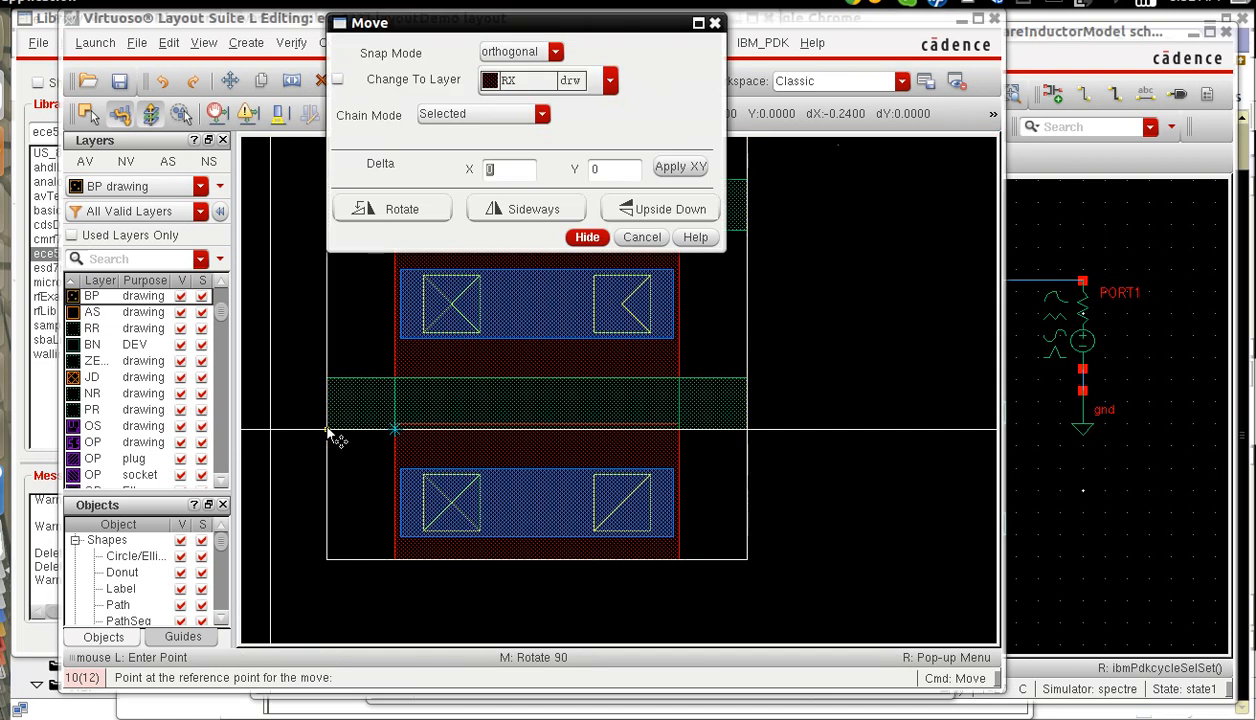
click(328, 431)
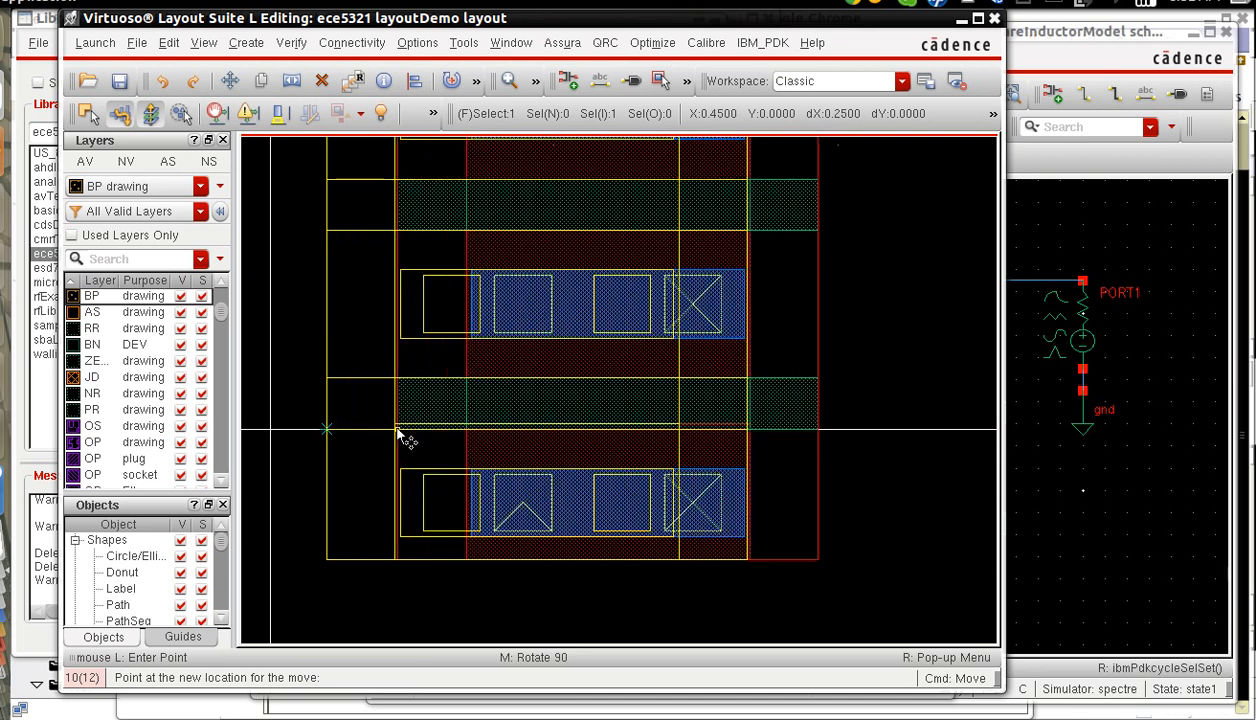
key(Escape)
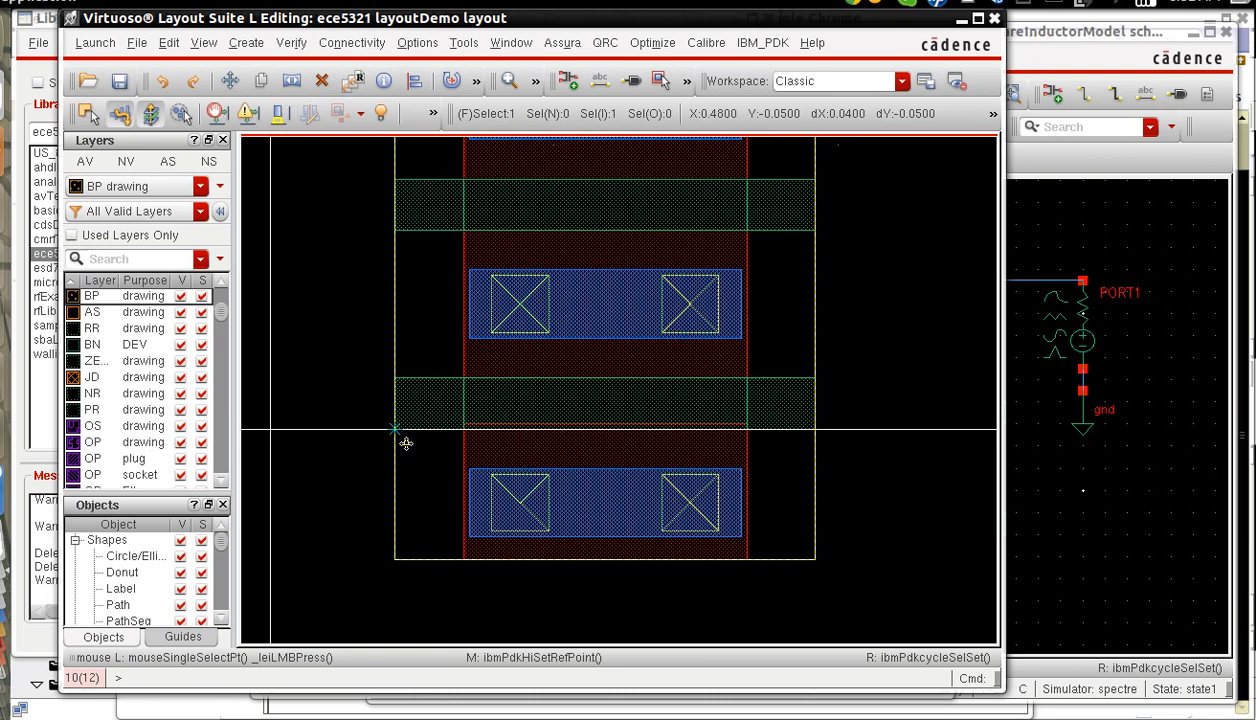
Copy the nfet with a sideways mirror and place the copy's lowest gate corner at X -0.76, Y 0.
key(c)
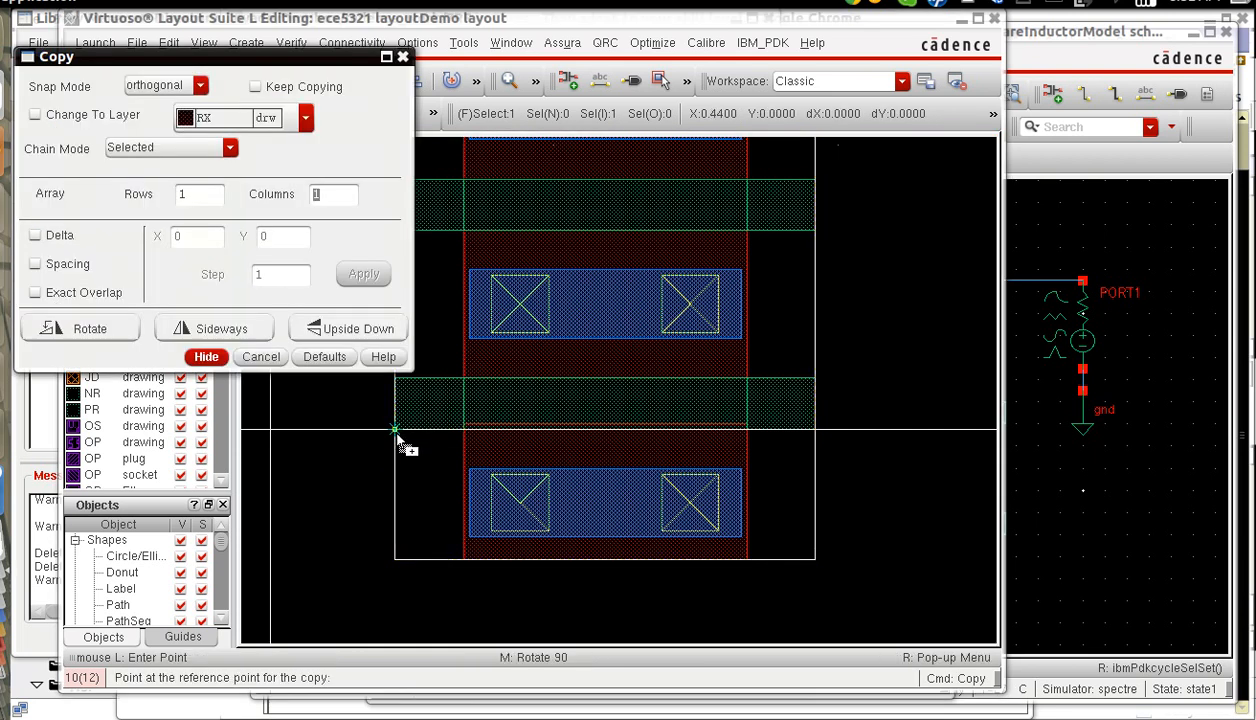
click(395, 430)
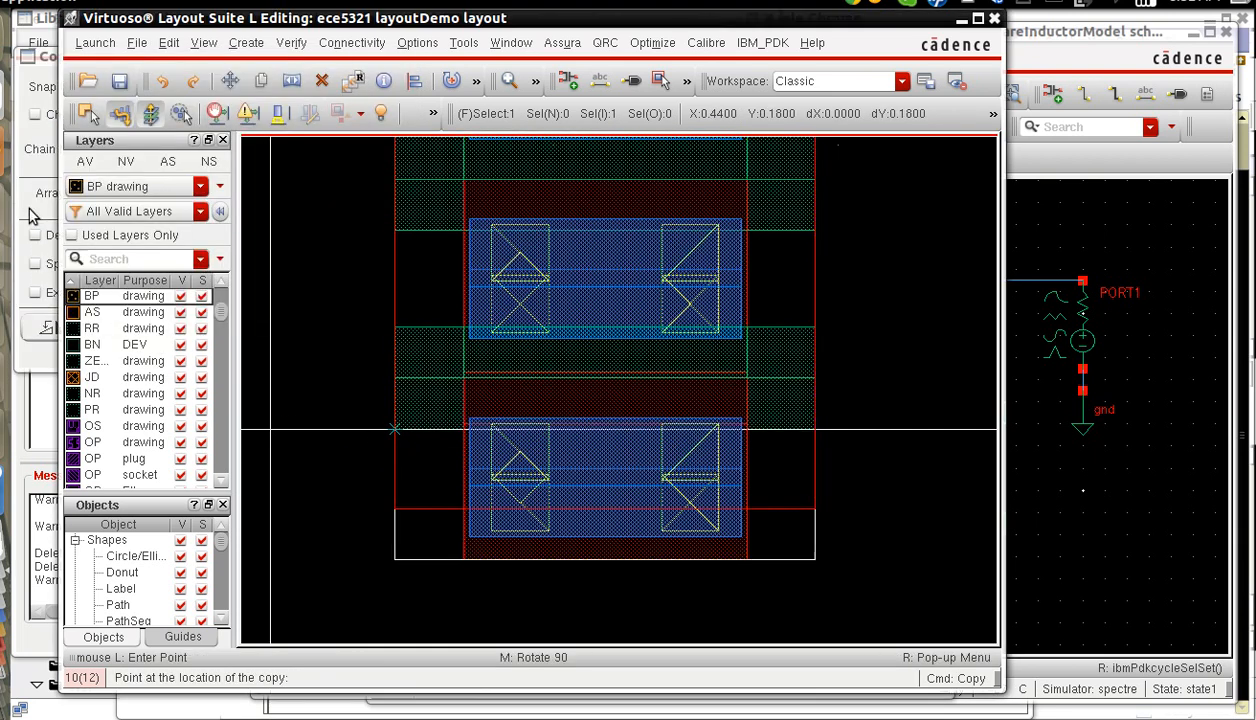
key(F3)
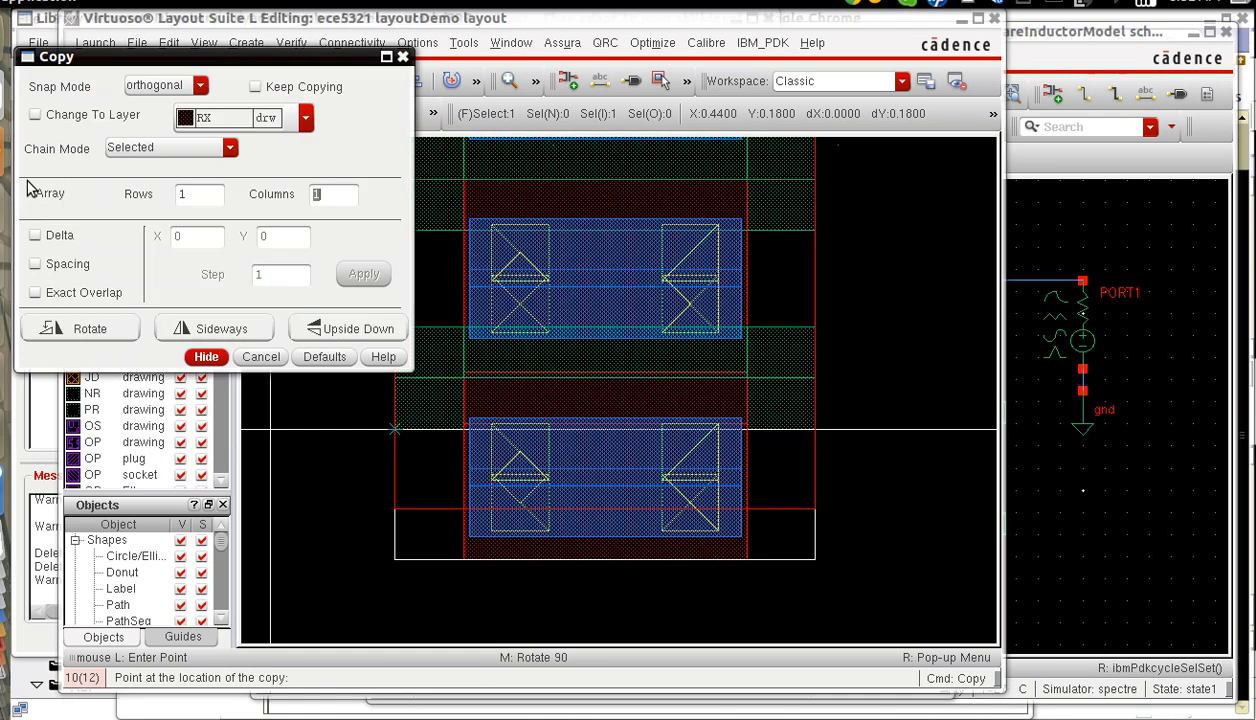
click(203, 331)
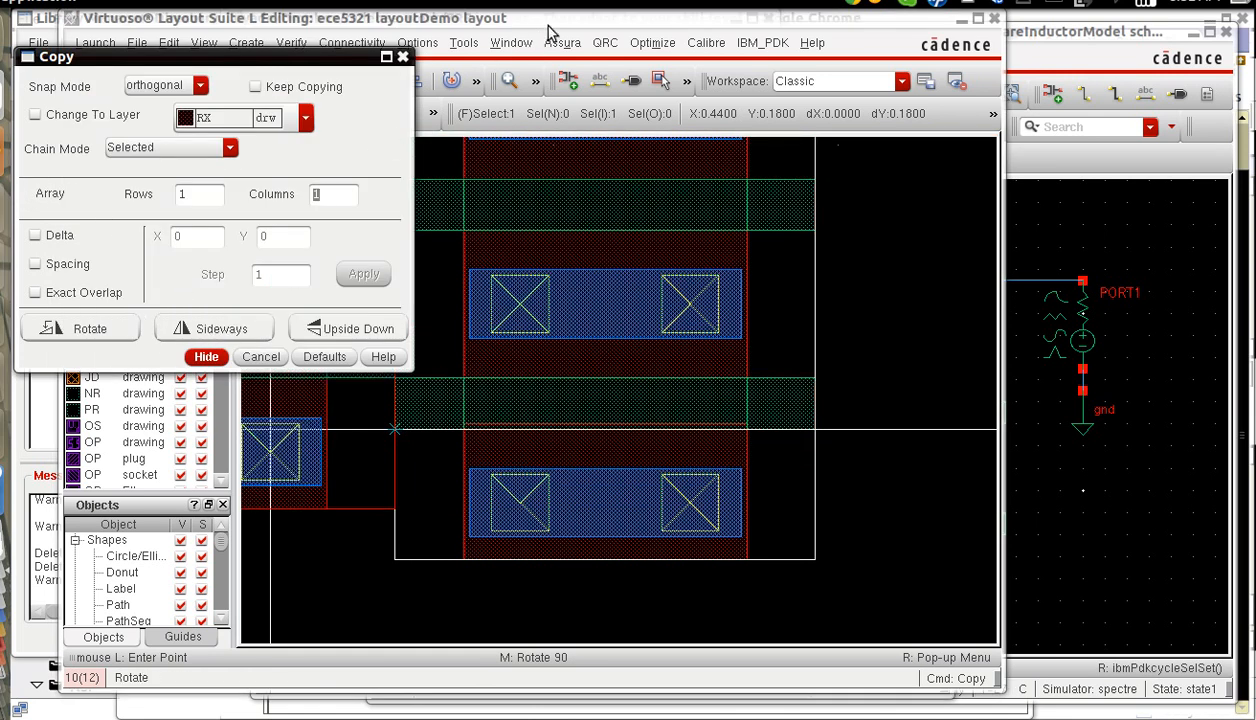
key(Left)
key(Left)
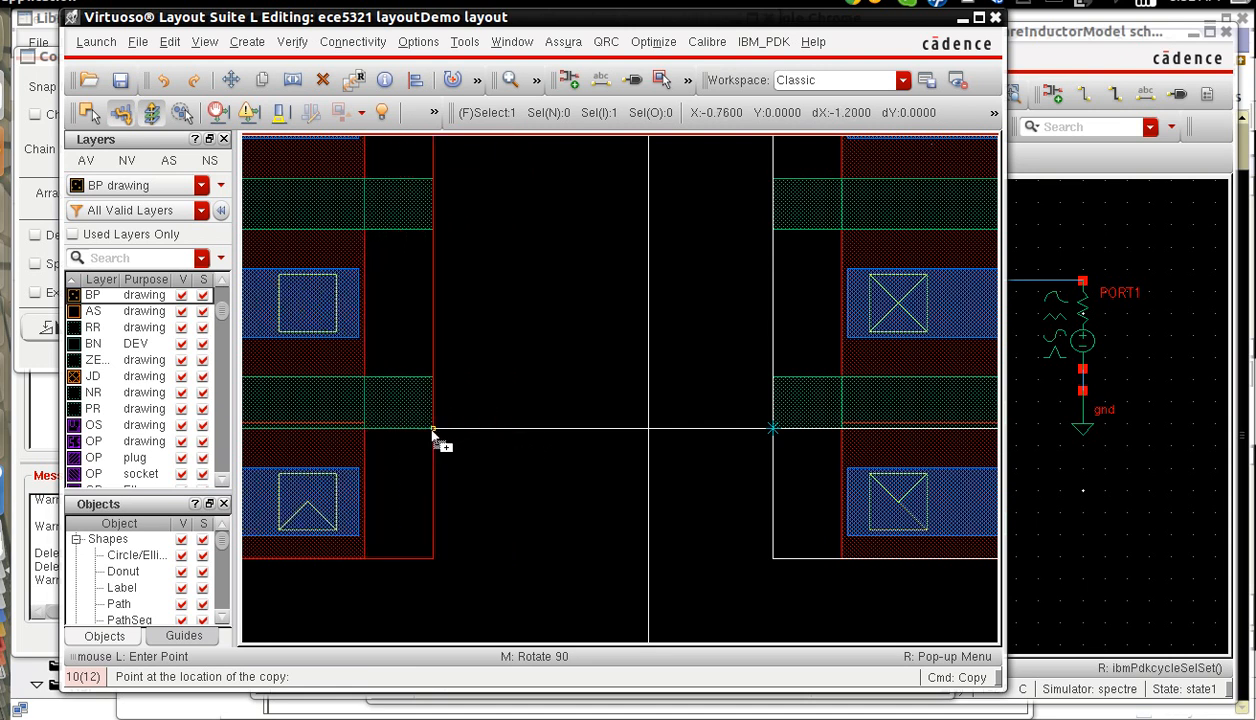
click(433, 428)
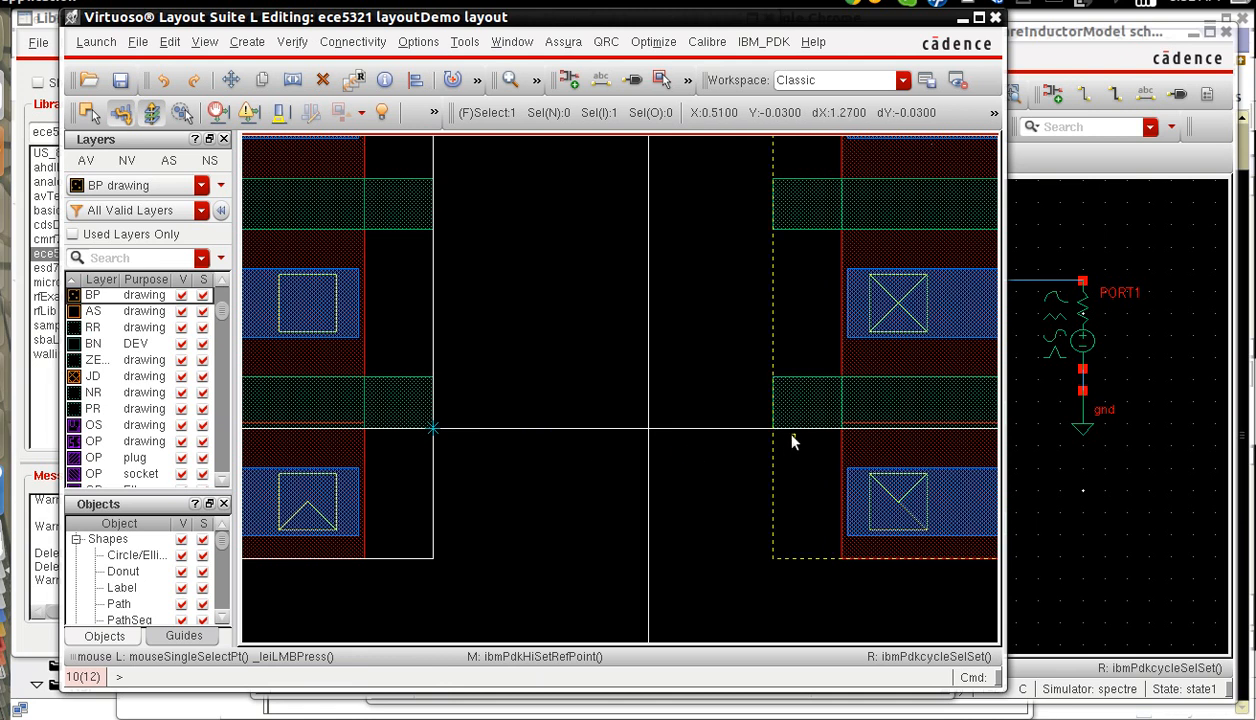
Move the original nfet horizontally so its lowest gate's inner corner lands at X 0.76, Y 0.
key(m)
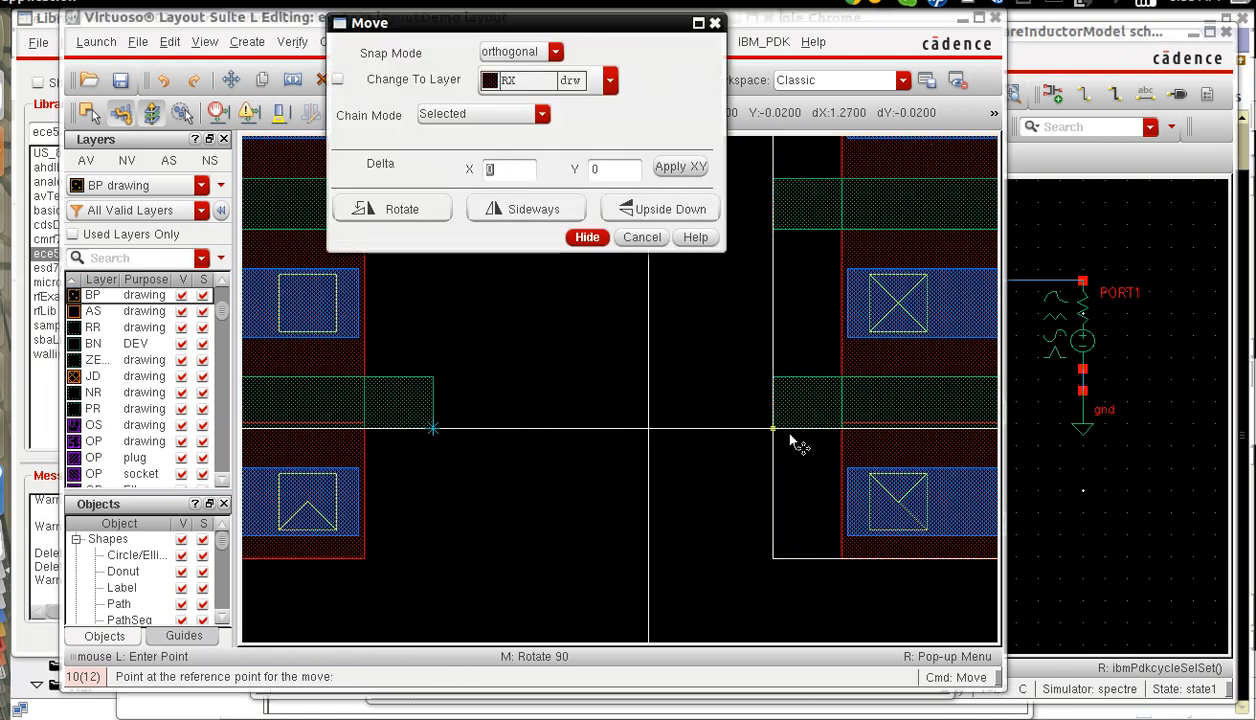
click(780, 432)
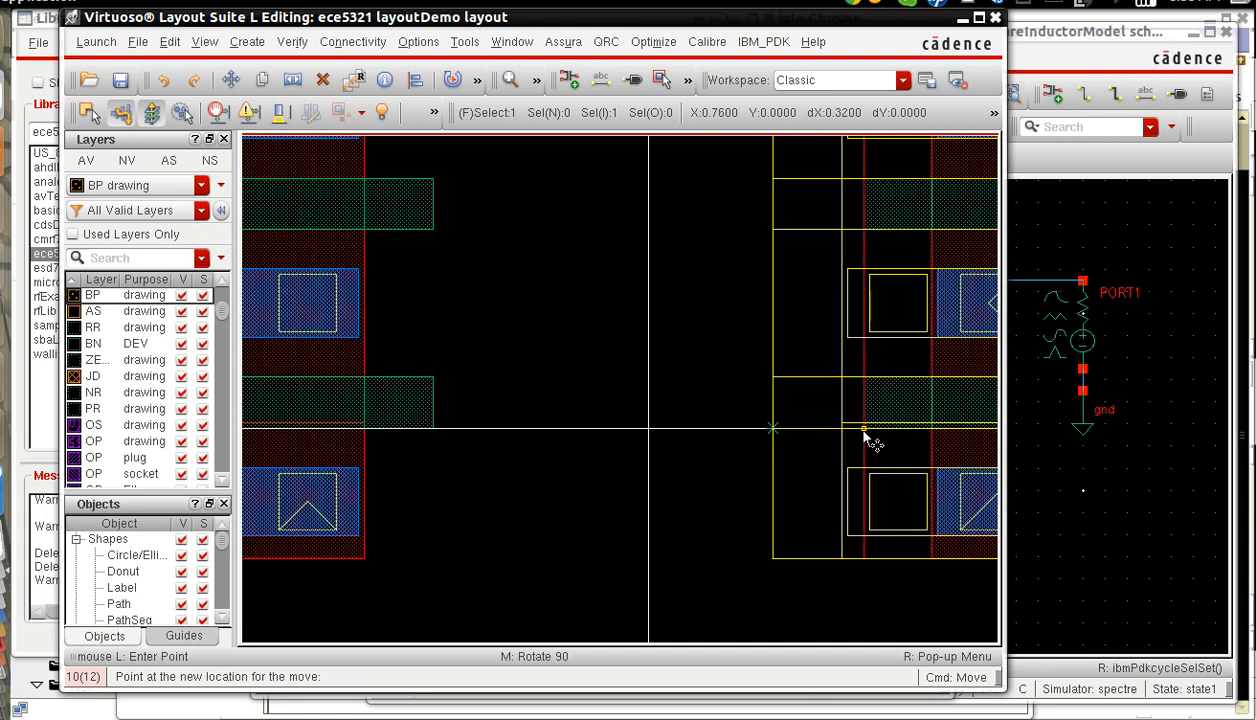
click(864, 431)
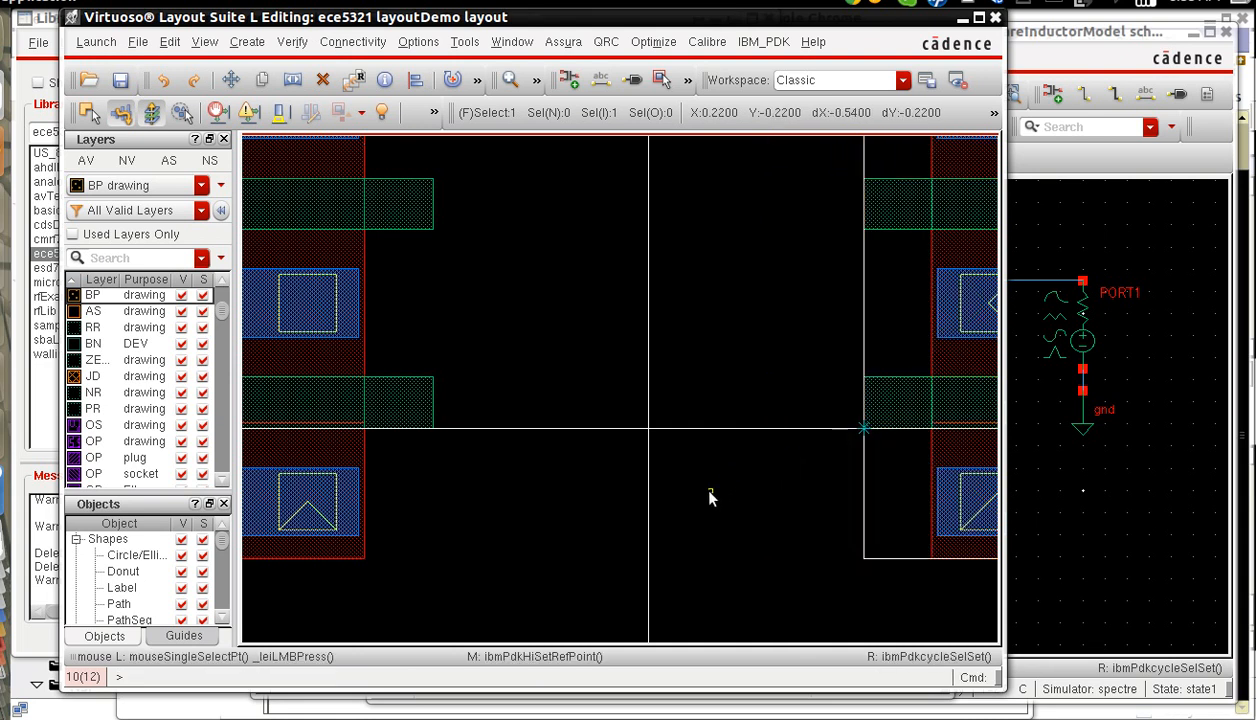
Set up a single via with the PC_M1 definition and 2 cut rows for the gap between the transistors.
key(f)
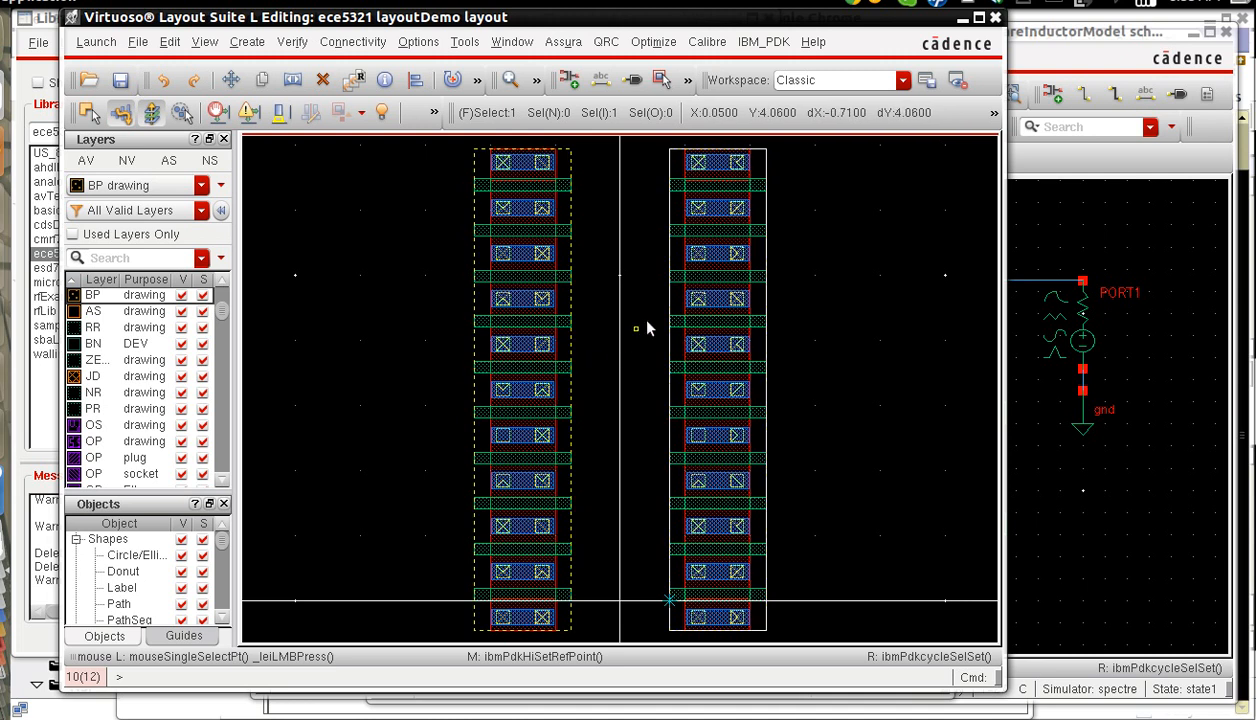
key(z)
click(521, 516)
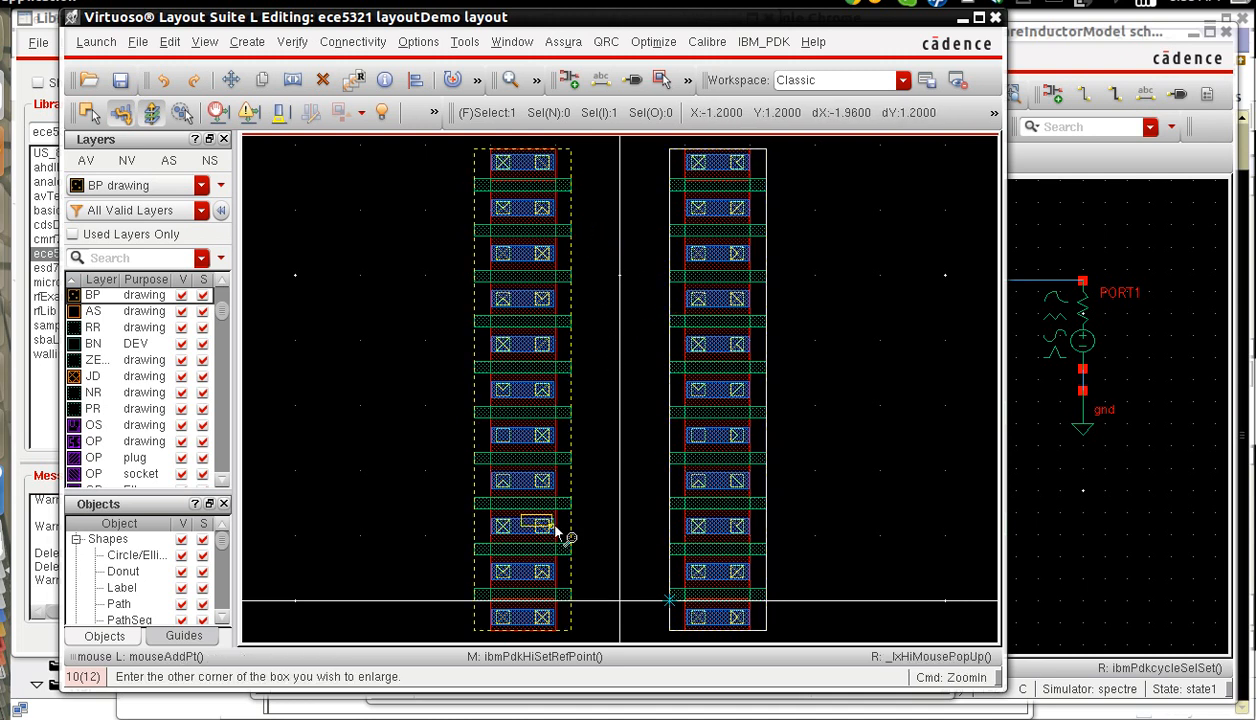
click(714, 607)
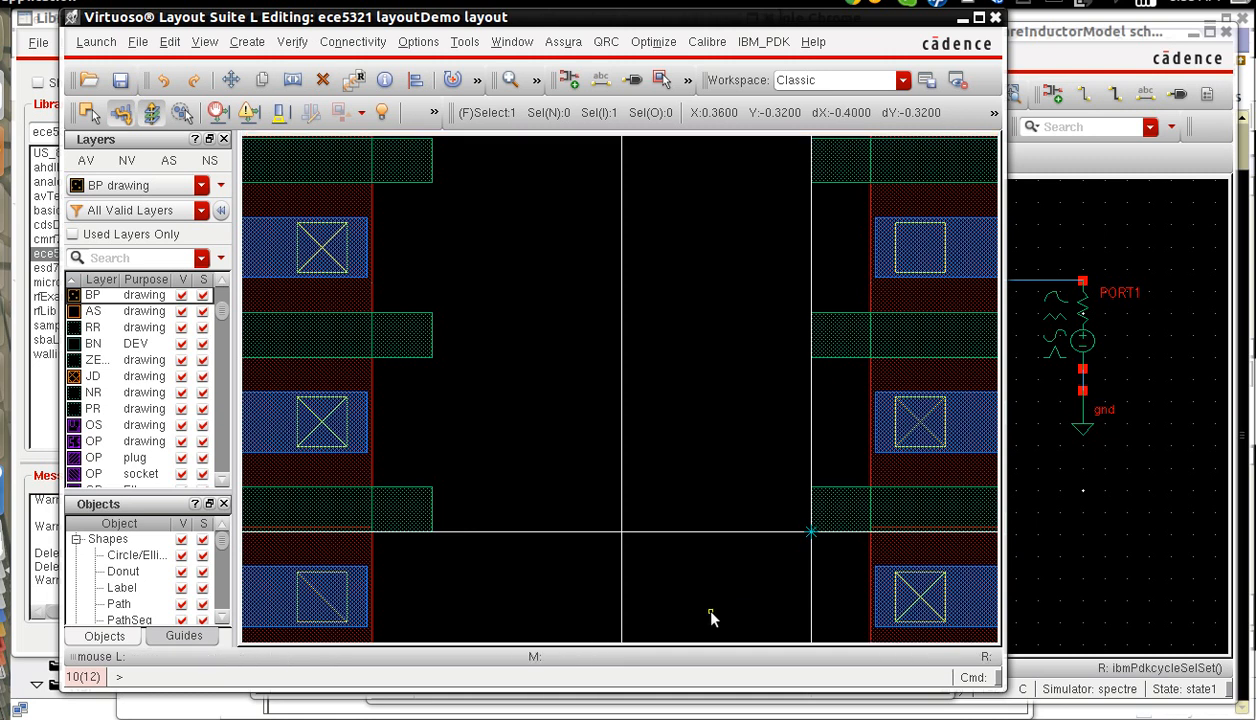
click(247, 41)
click(265, 171)
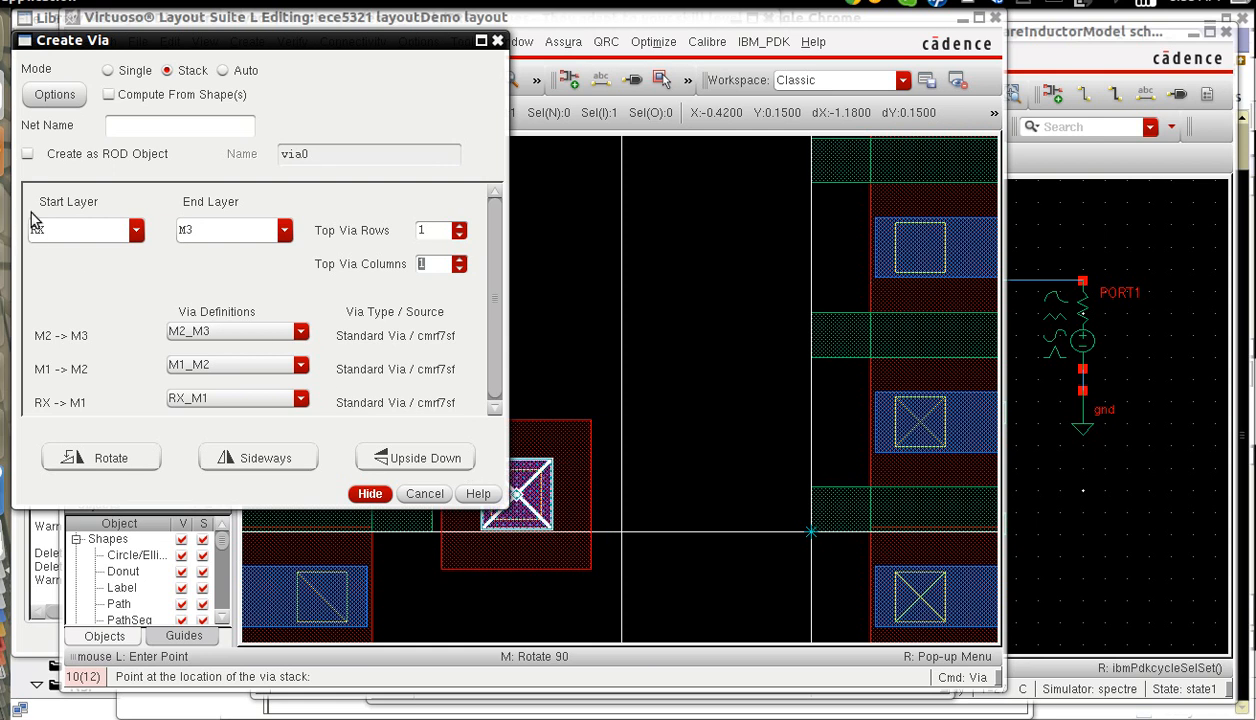
click(119, 75)
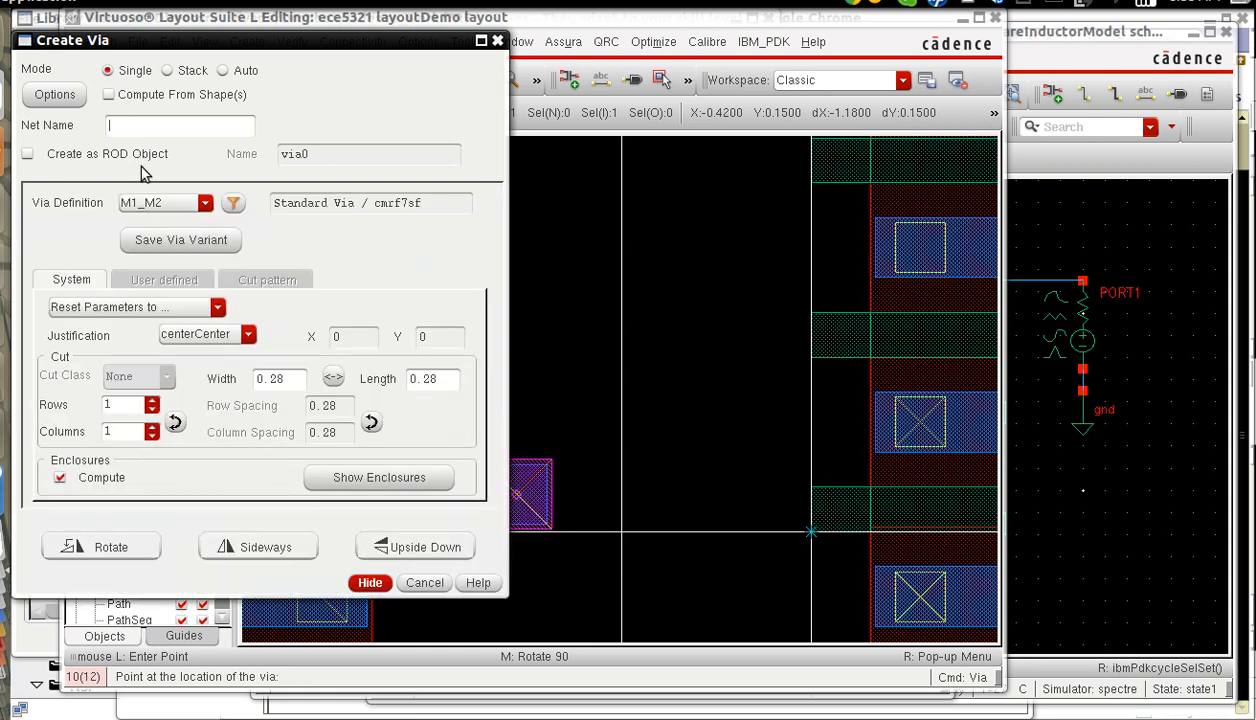
click(204, 204)
click(170, 246)
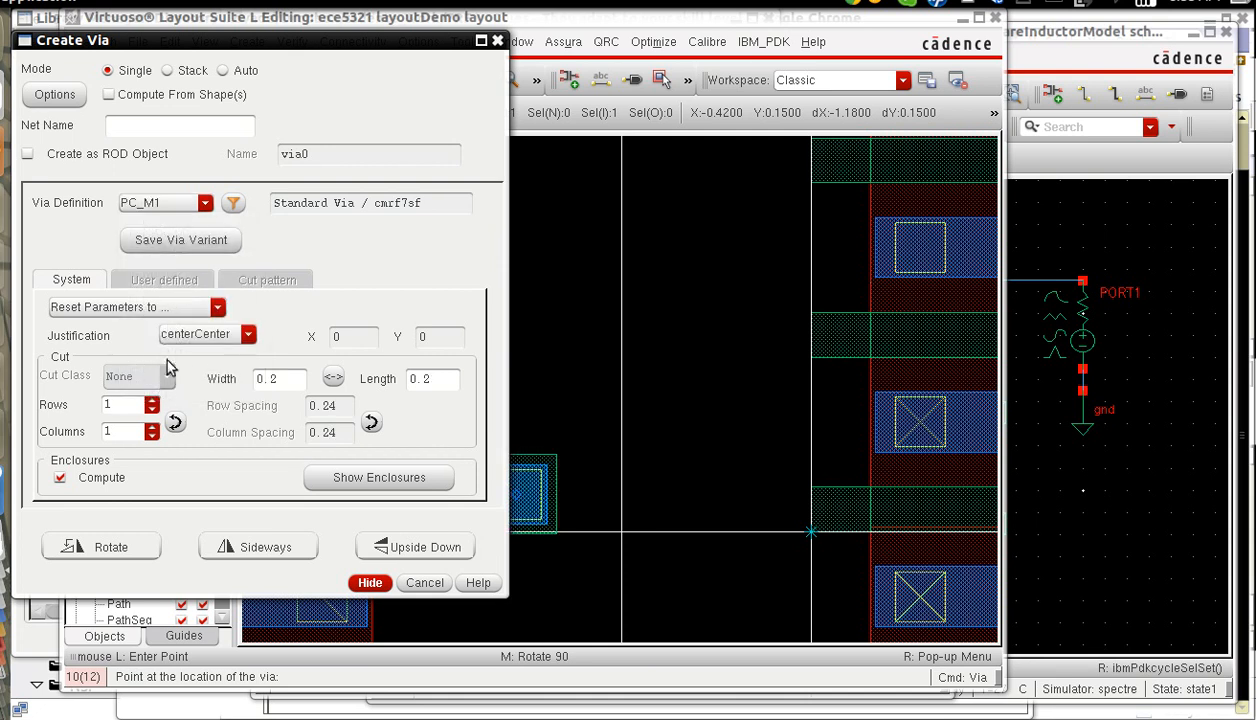
click(152, 404)
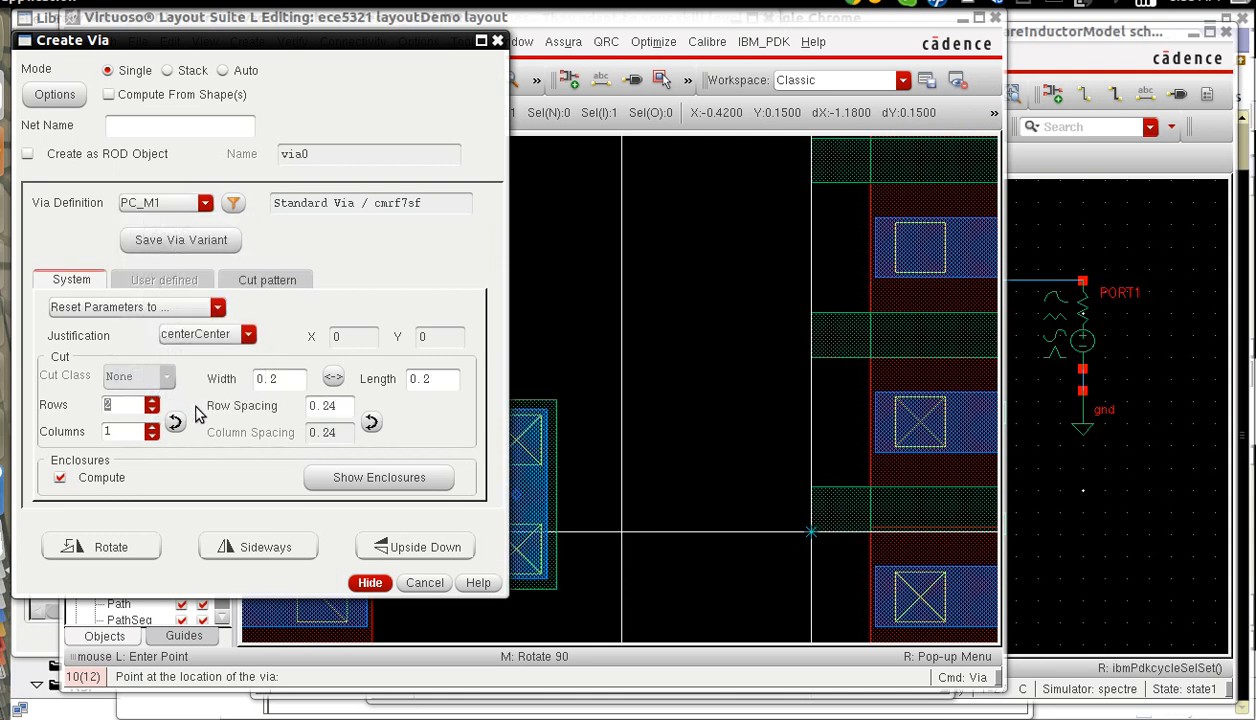
click(424, 684)
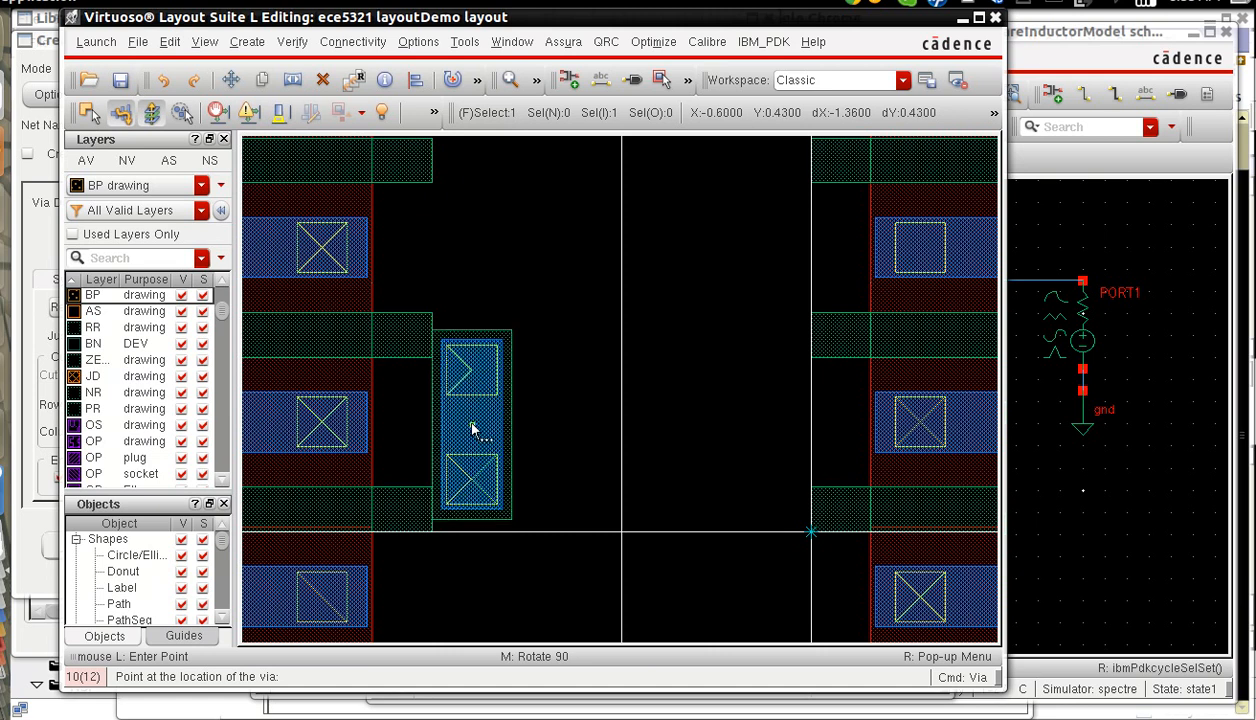
Place four PC_M1 vias against the inner gate ends, at X -0.6 and 0.6 for both Y 0.44 and Y 1.84.
click(472, 426)
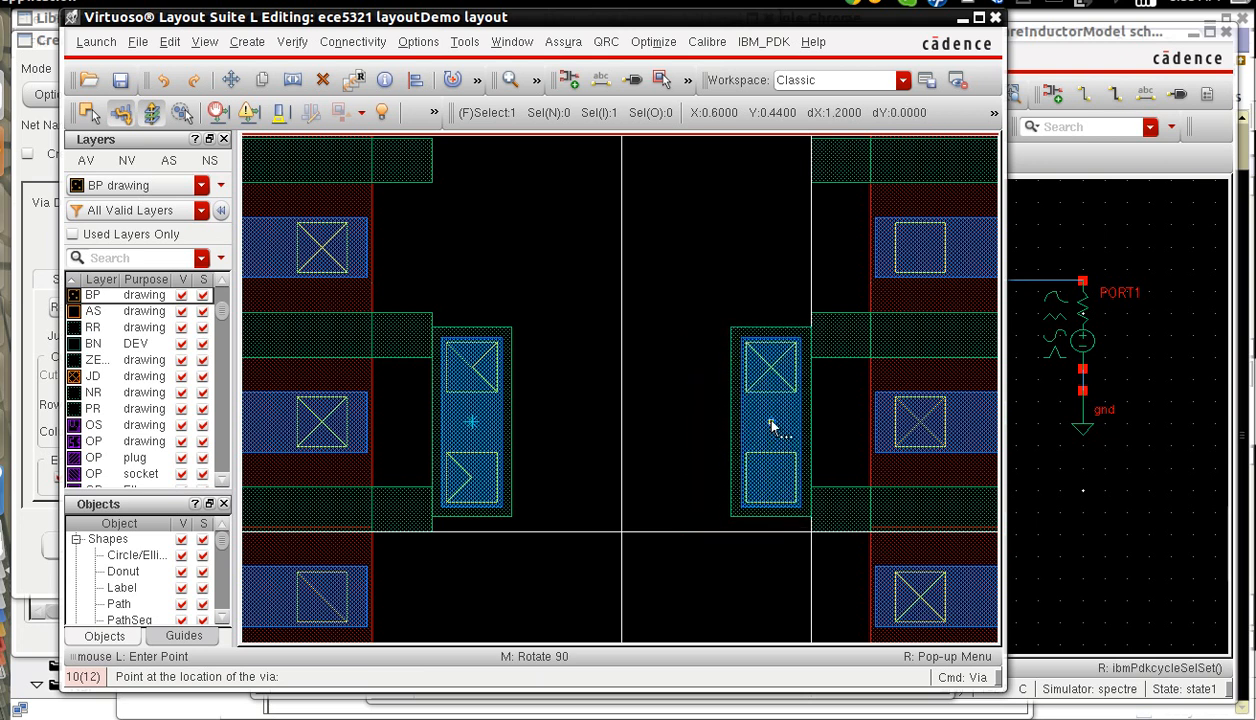
scroll(771, 427, up, 2)
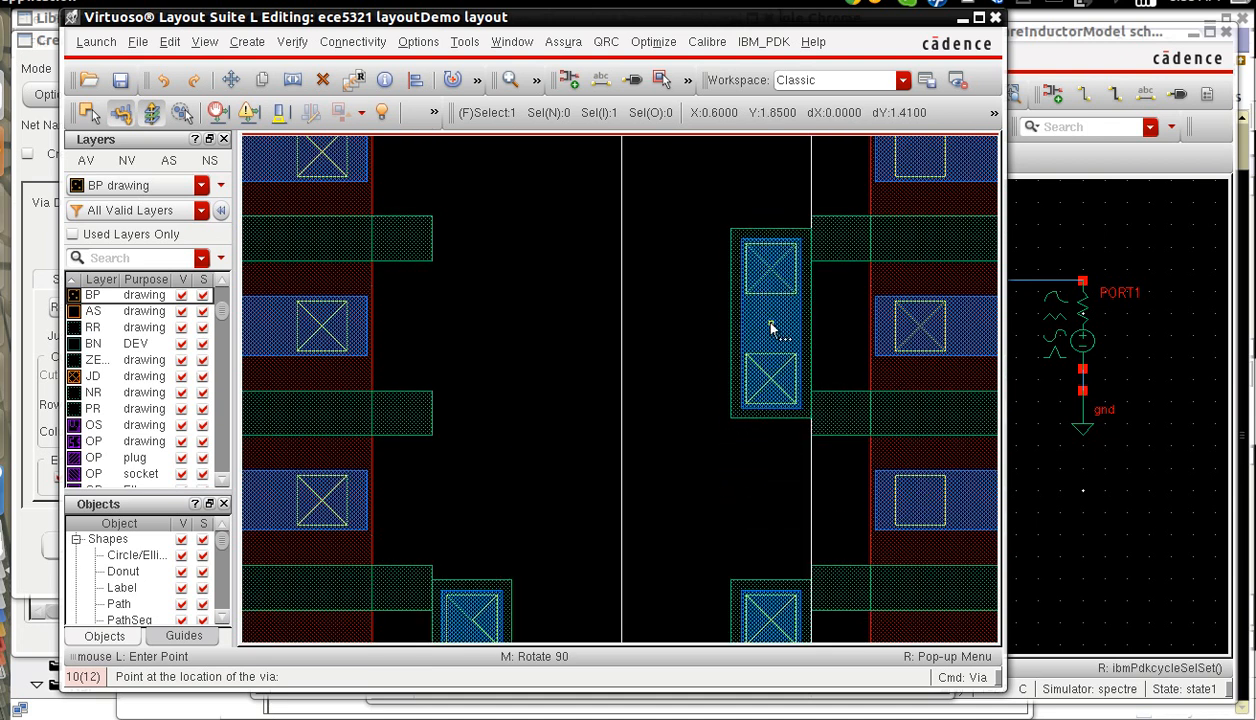
click(771, 330)
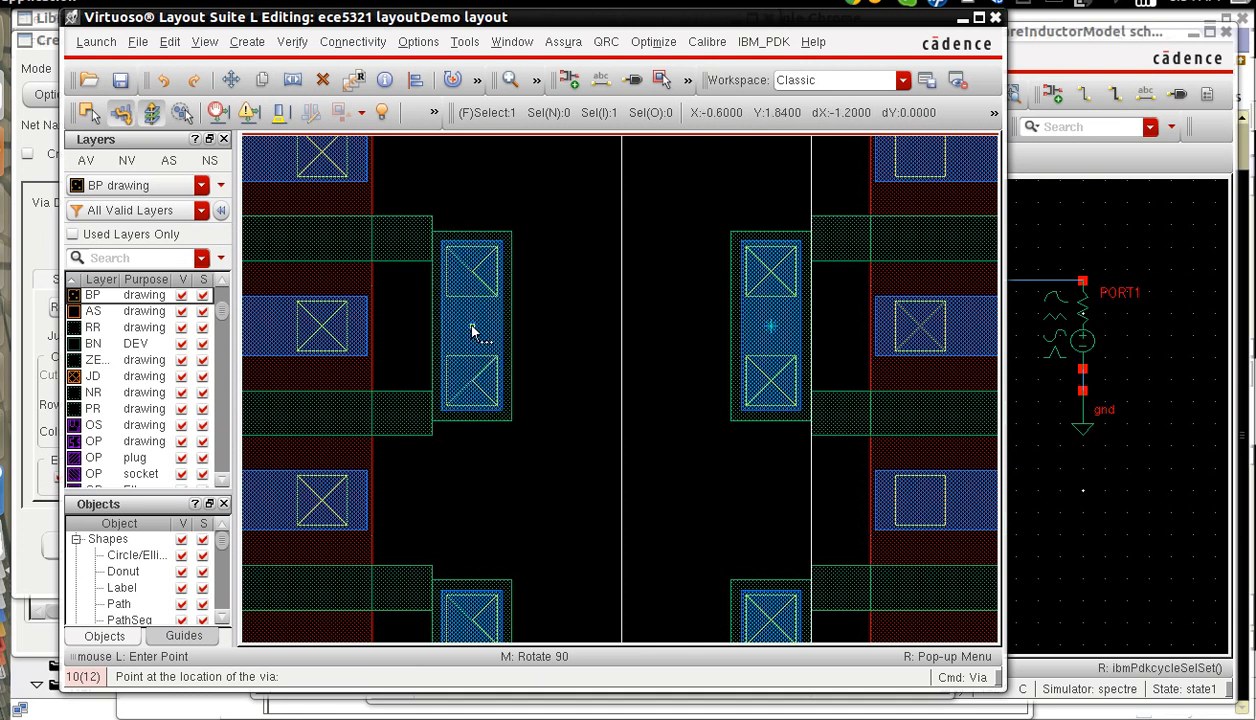
click(471, 330)
key(Escape)
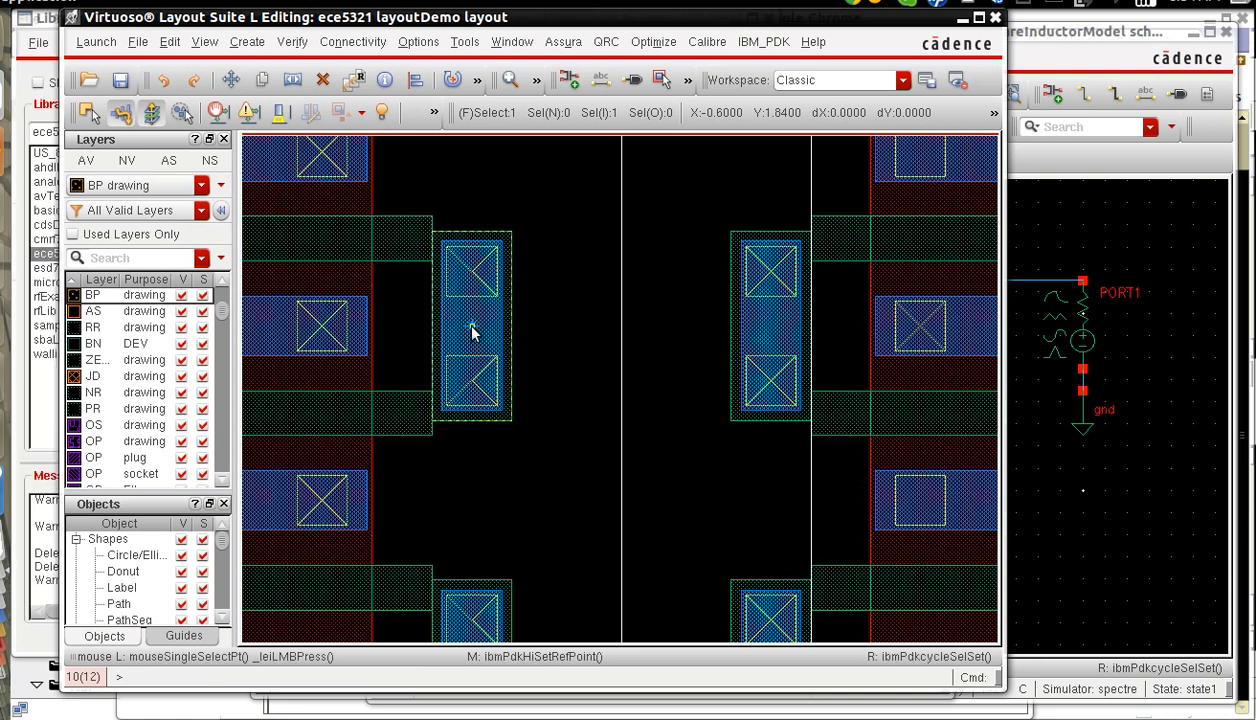
Filter the layers by m1 and make M1 drawing the active layer.
scroll(471, 330, down, 2)
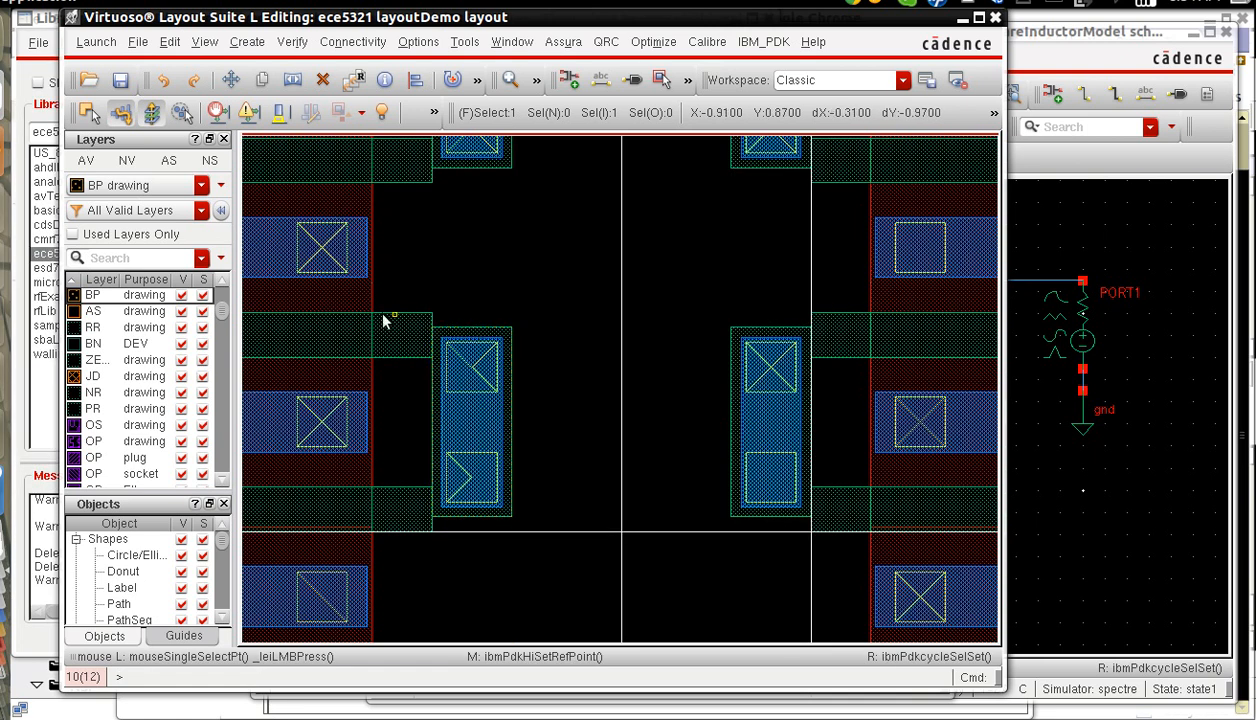
click(130, 258)
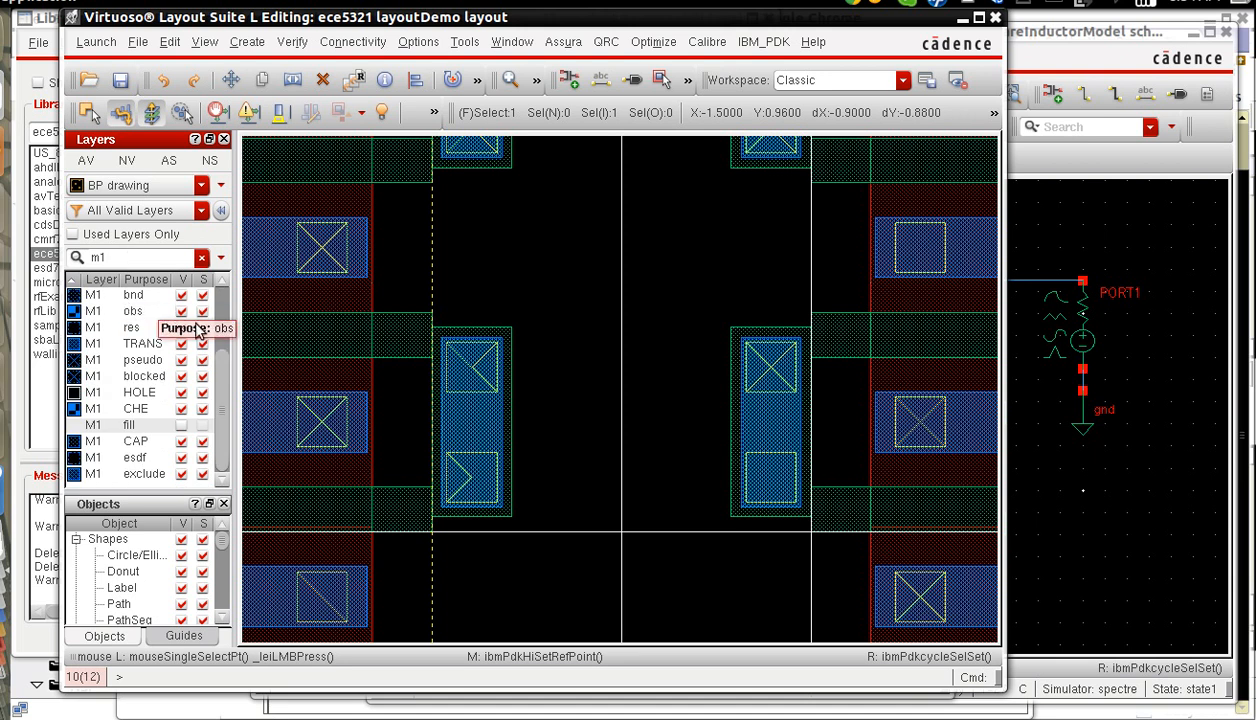
scroll(222, 360, up, 2)
click(132, 296)
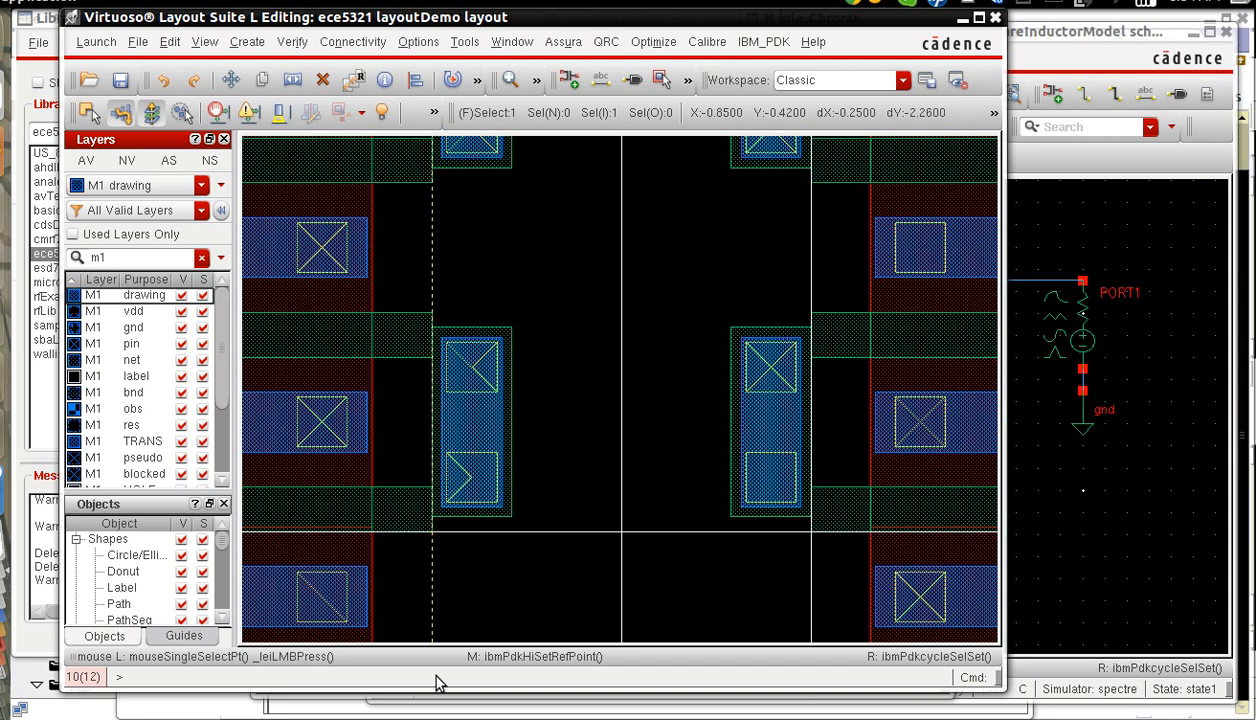
Draw 0.32-wide, left-justified M1 paths over the two lower gate vias, along X -0.76 and 0.76 between Y 0 and 0.88.
key(p)
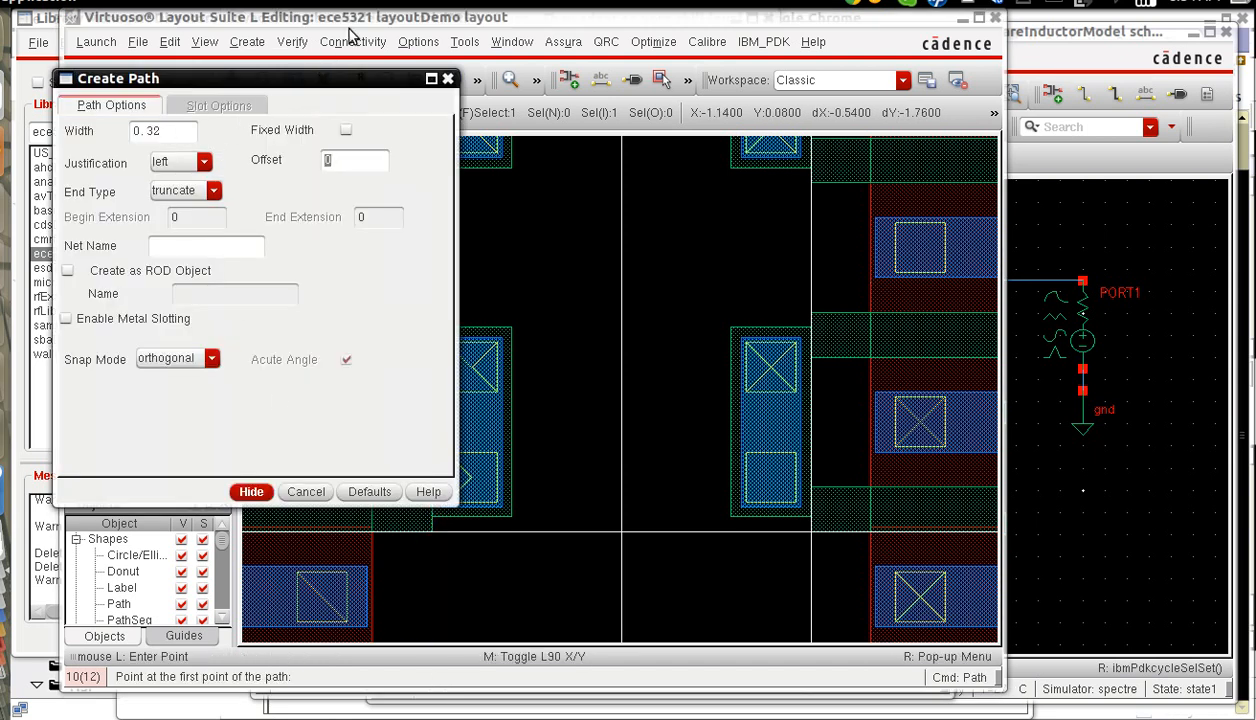
drag(490, 26, 592, 26)
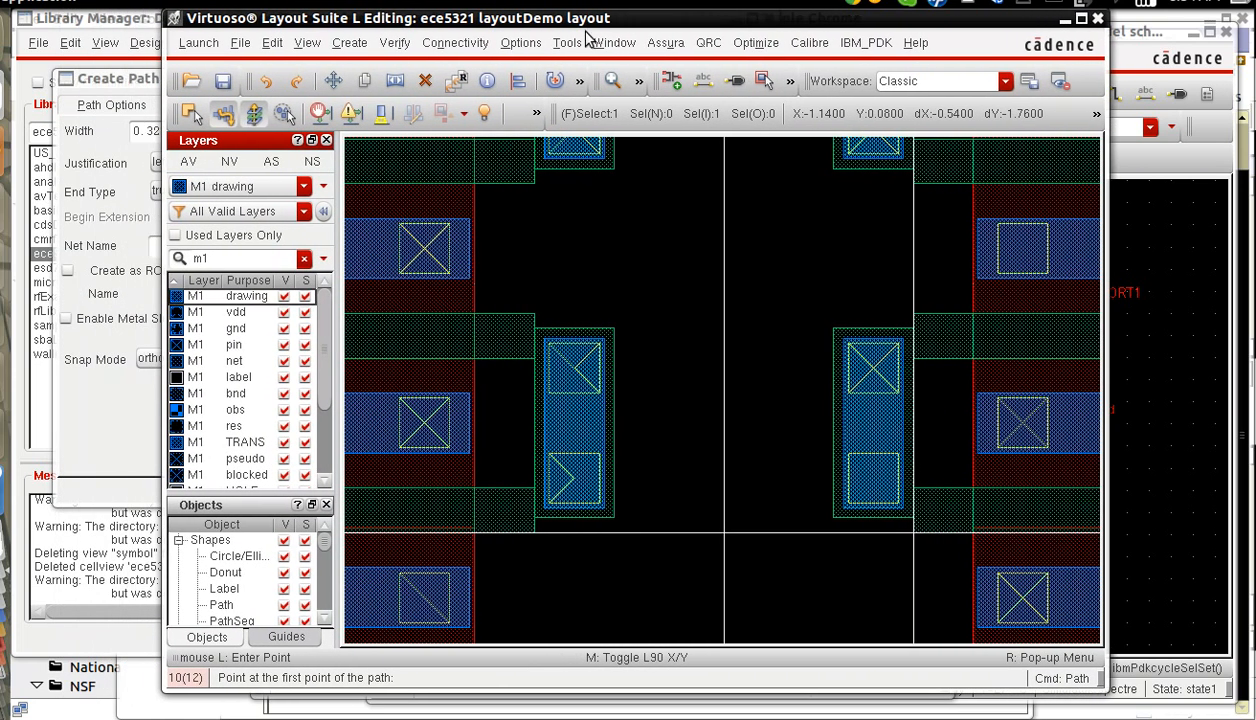
click(536, 533)
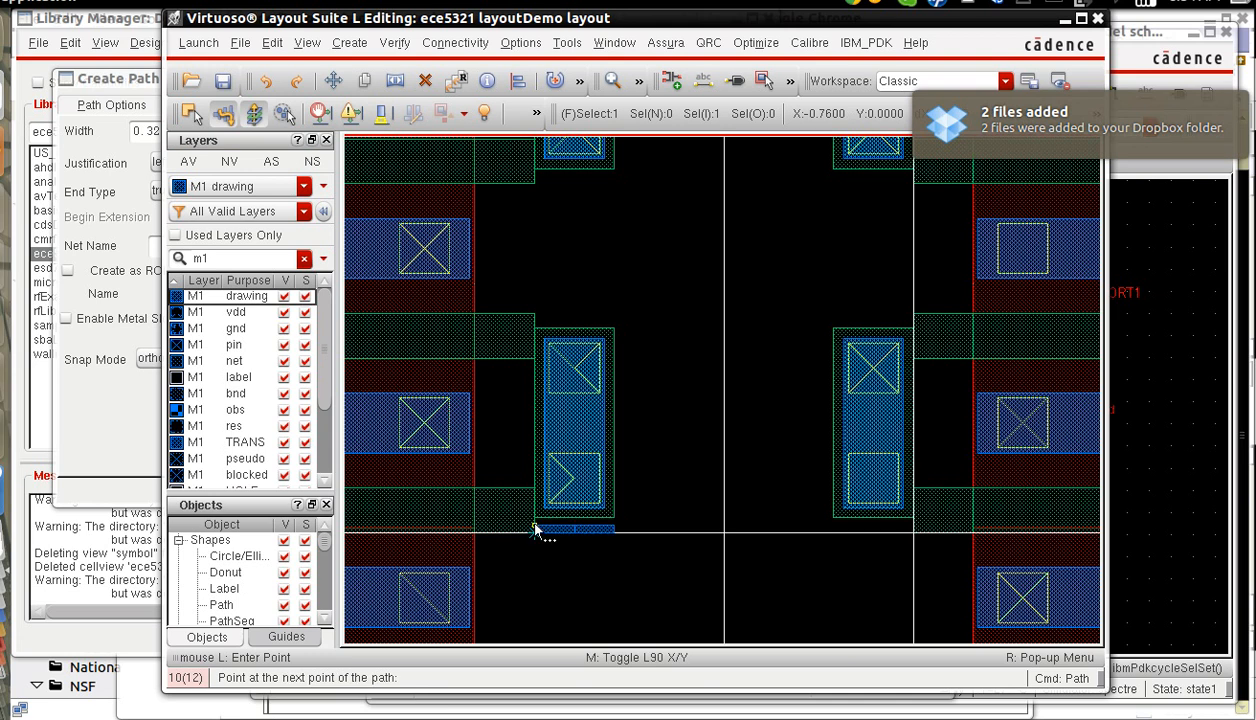
double_click(536, 318)
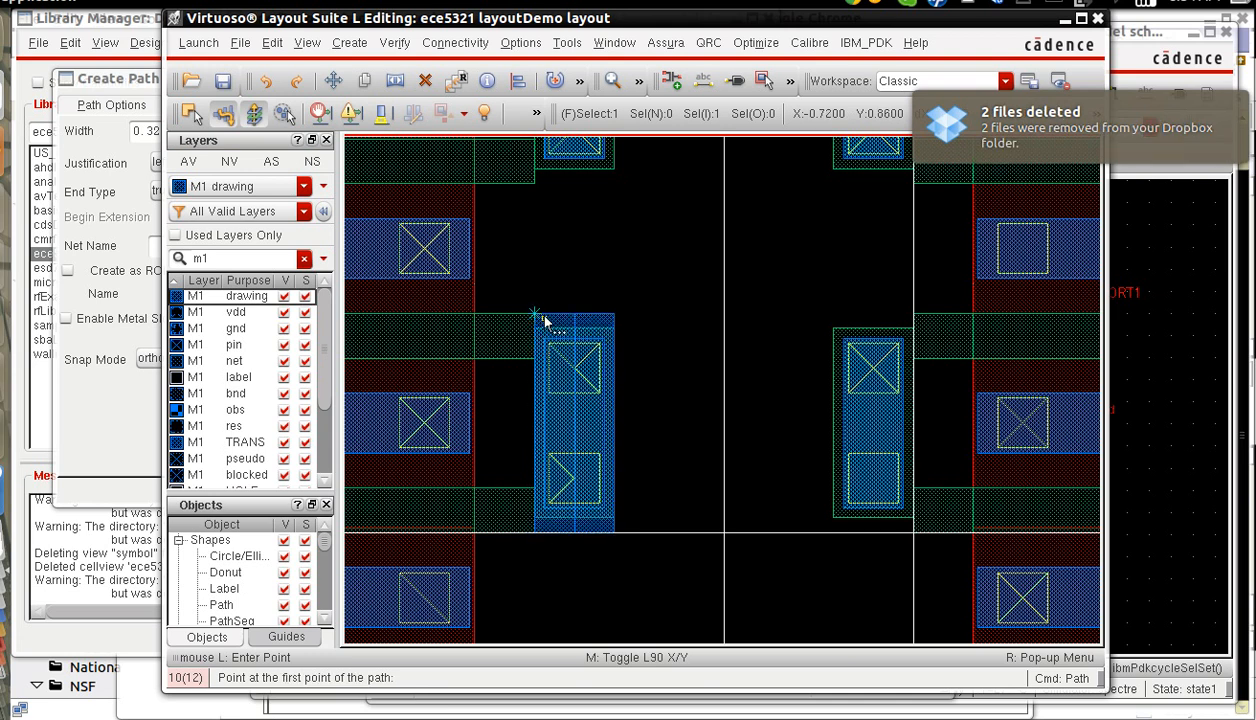
click(913, 318)
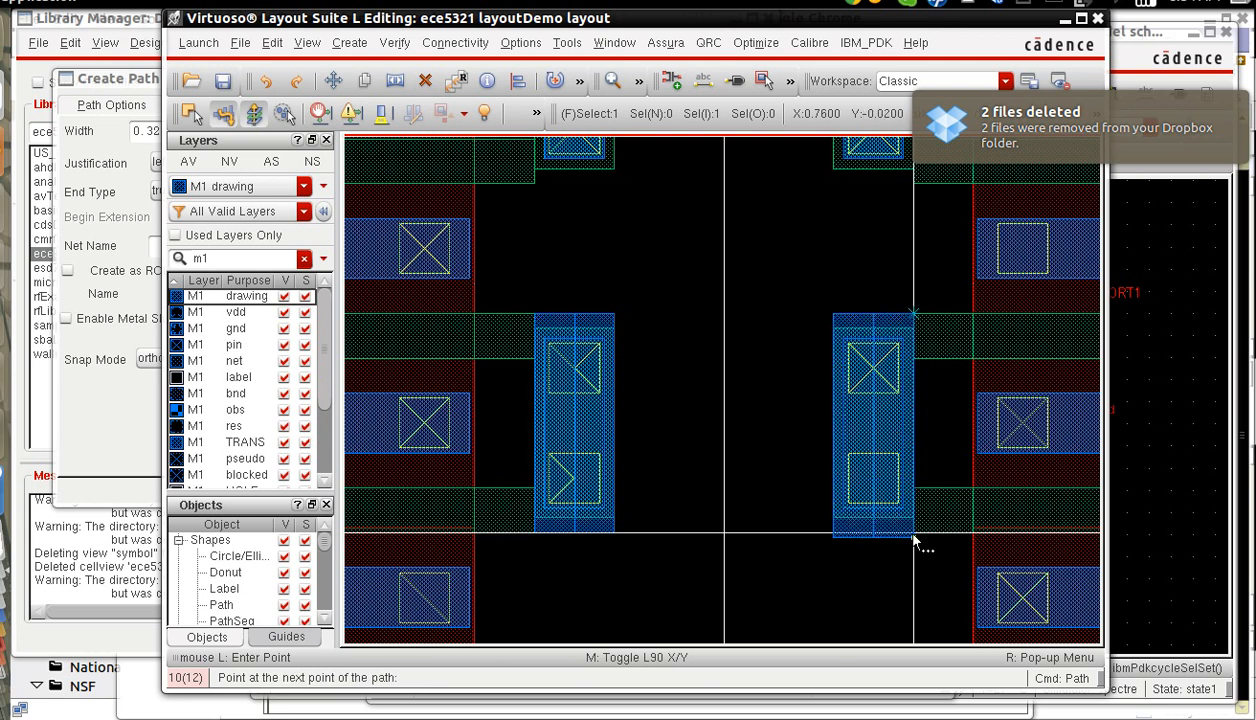
double_click(913, 536)
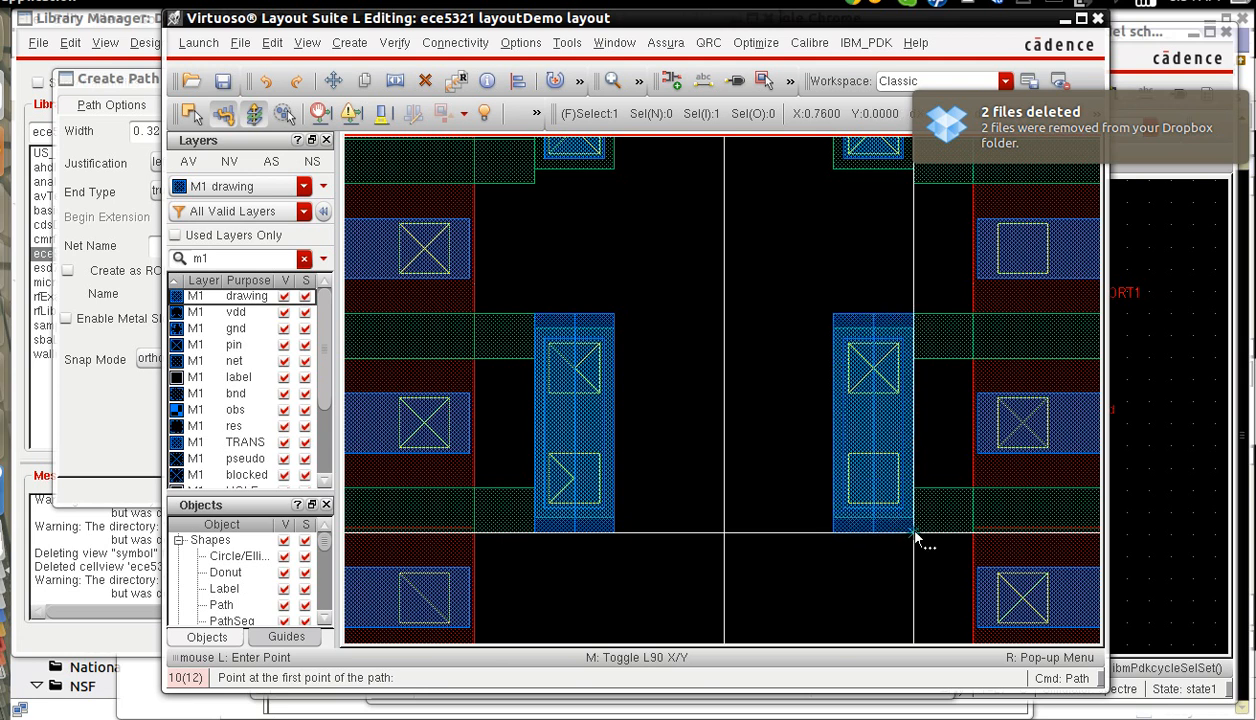
Draw M1 paths over the two upper gate vias, along X -0.76 and 0.76 between Y 1.40 and 2.28.
scroll(913, 538, down, 2)
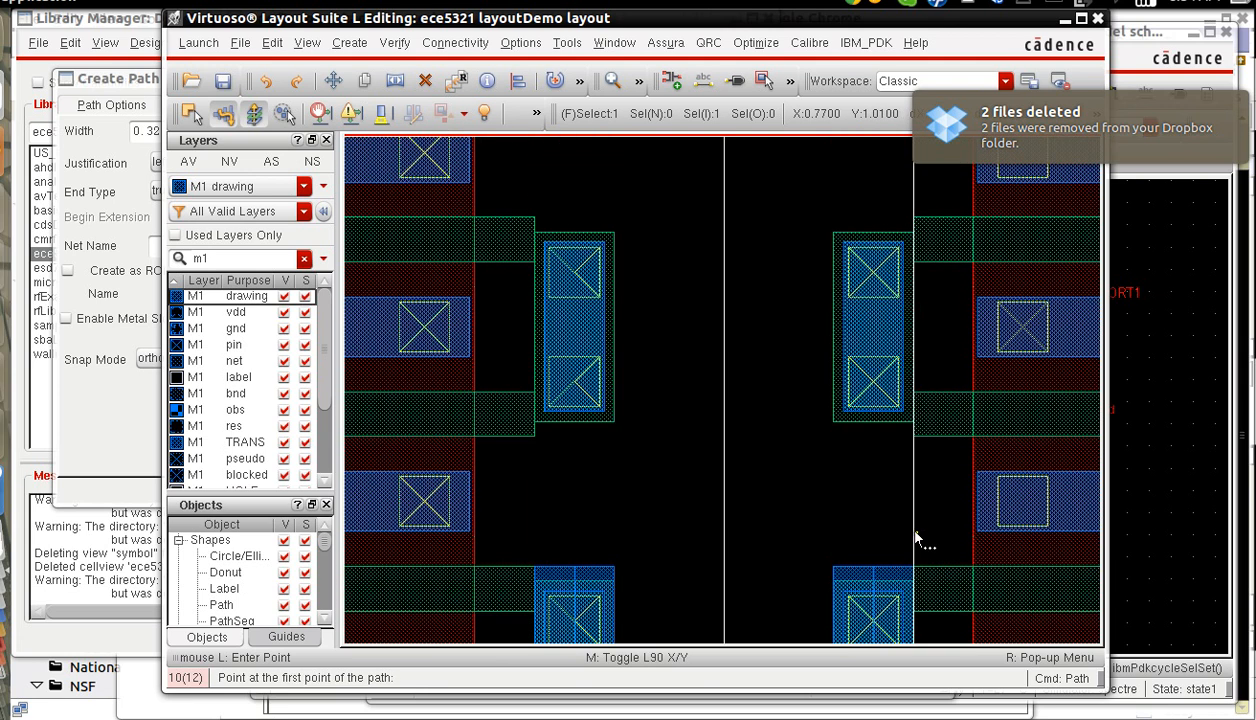
click(534, 435)
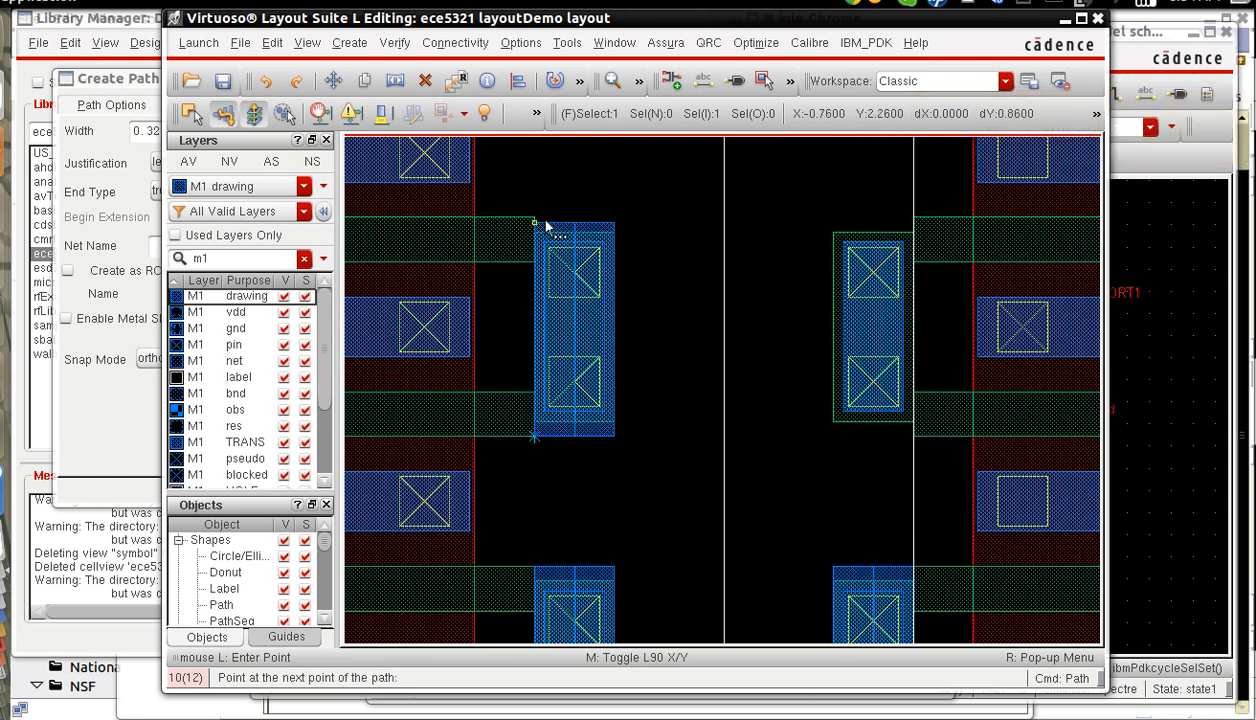
double_click(536, 220)
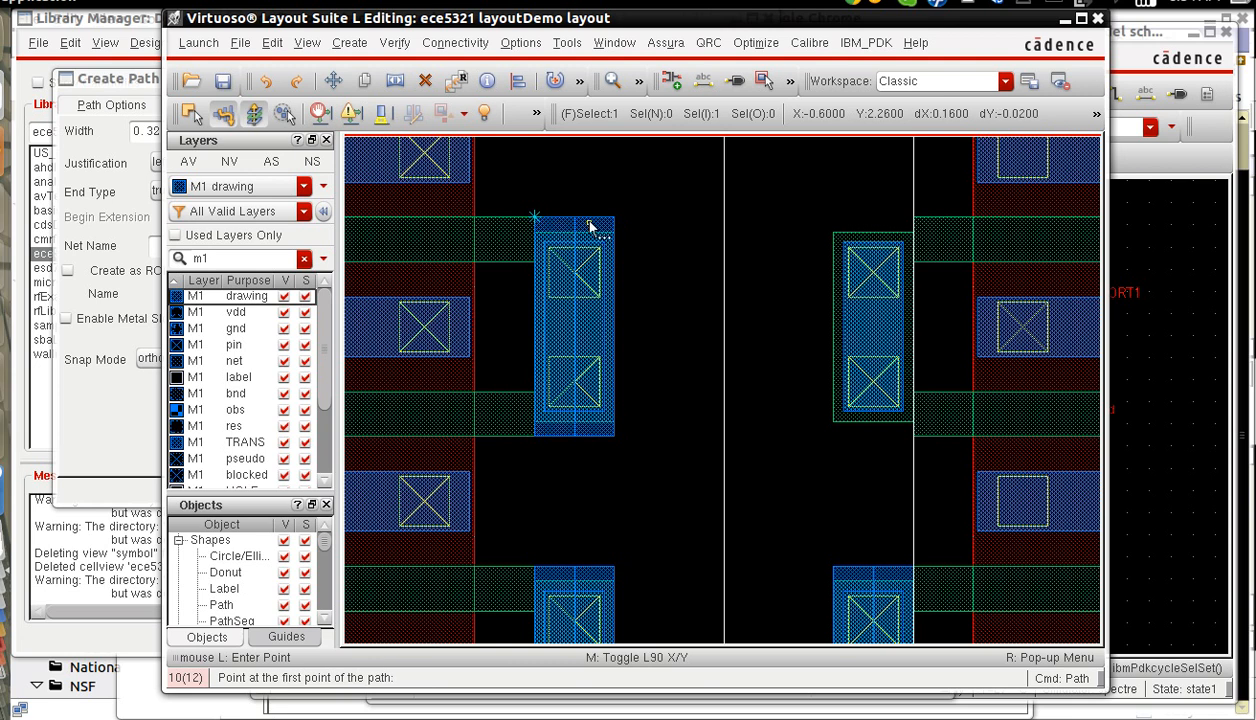
click(913, 218)
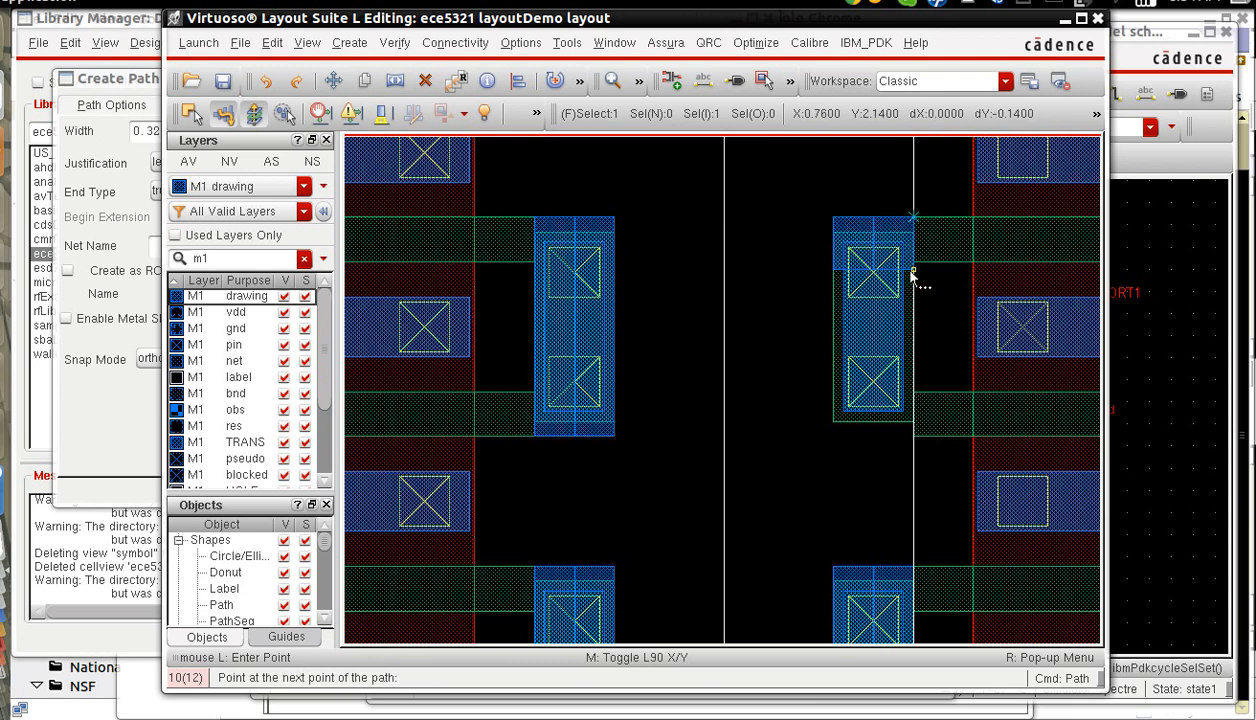
double_click(915, 438)
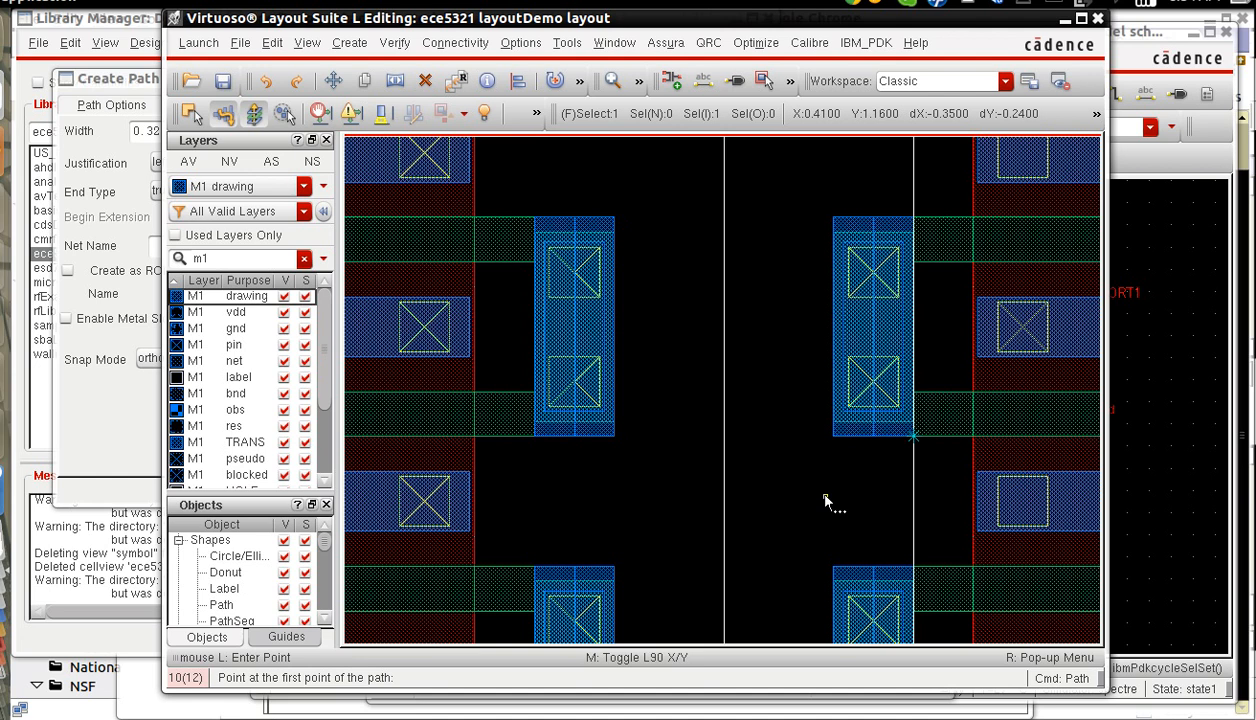
Set up a single M1_M2 via with 2 rows and 1 column.
key(Escape)
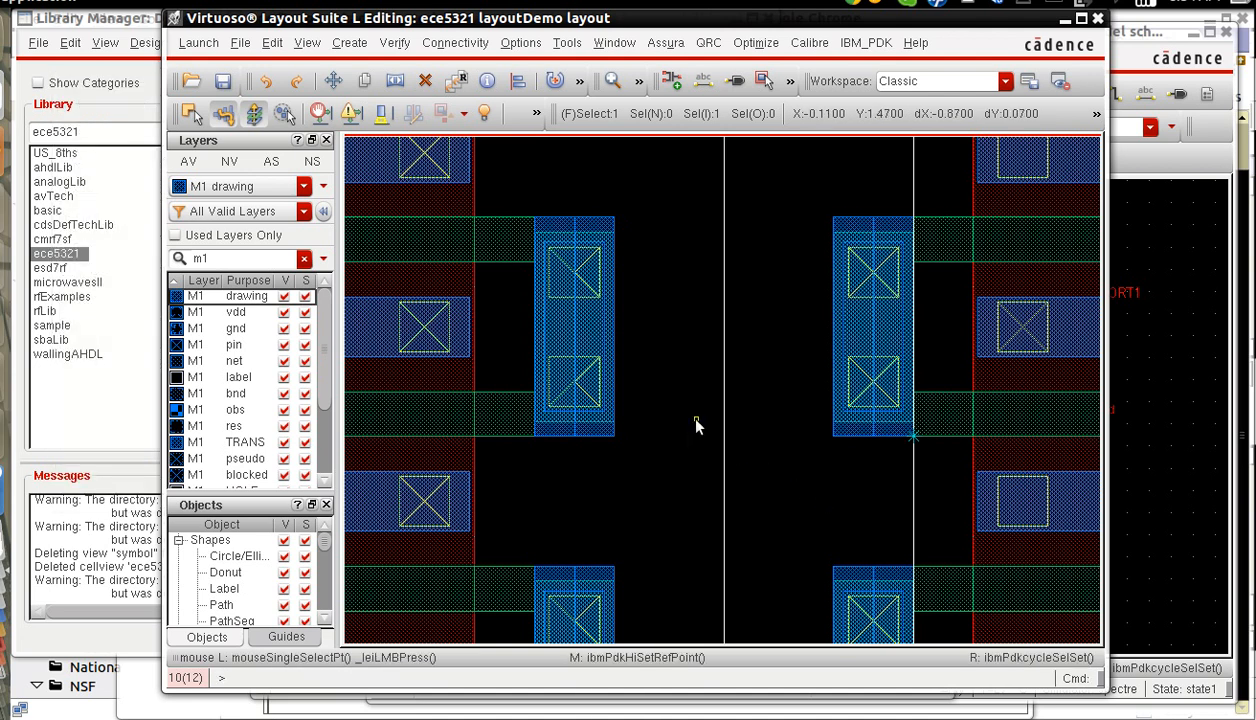
key(alt+c)
key(v)
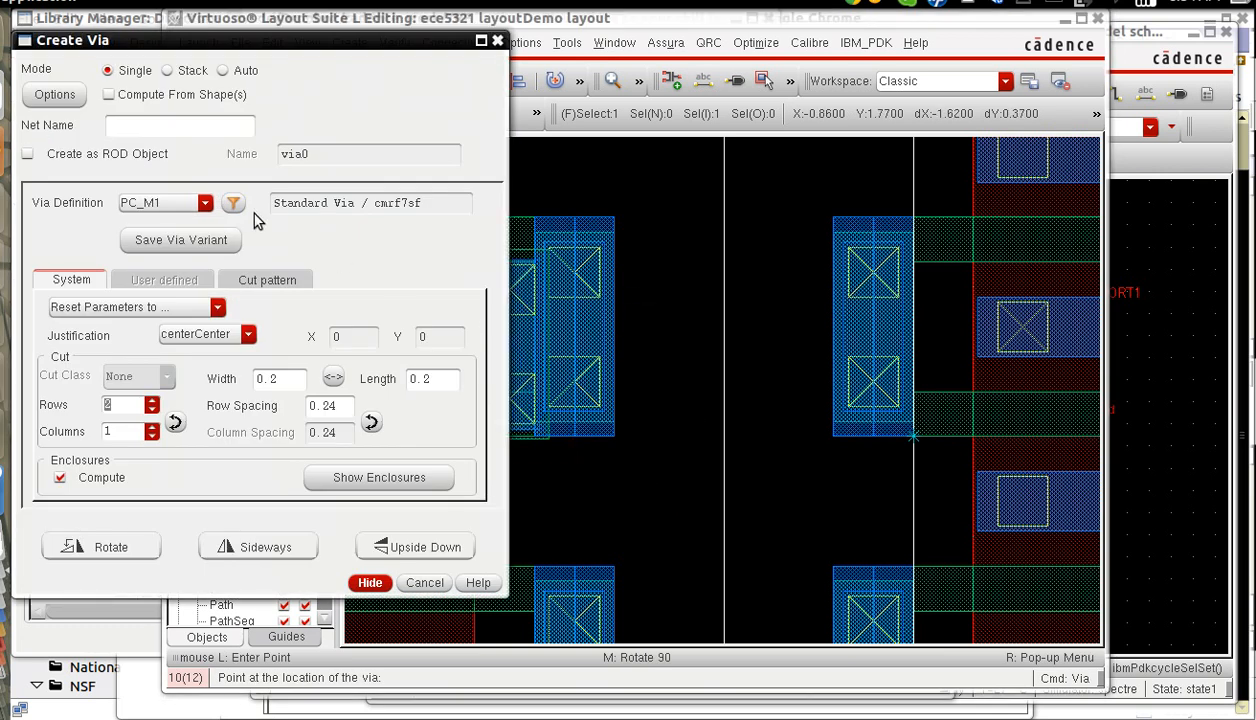
click(206, 205)
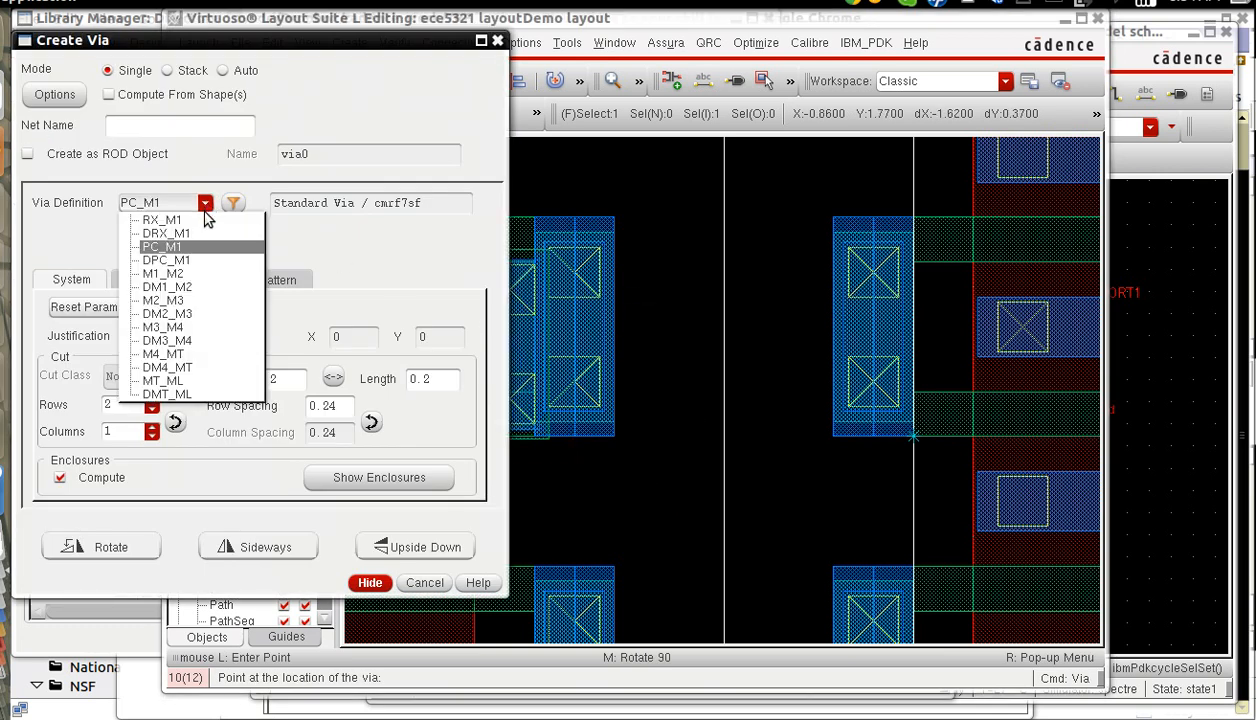
click(165, 273)
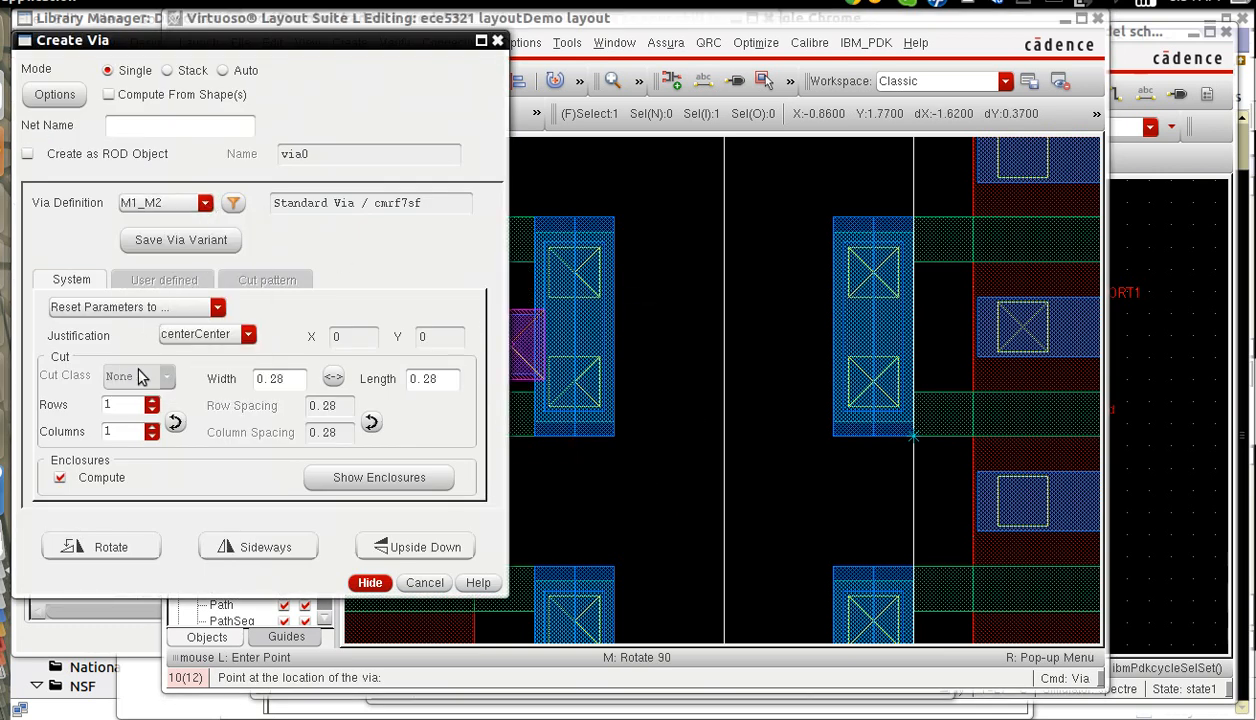
click(152, 428)
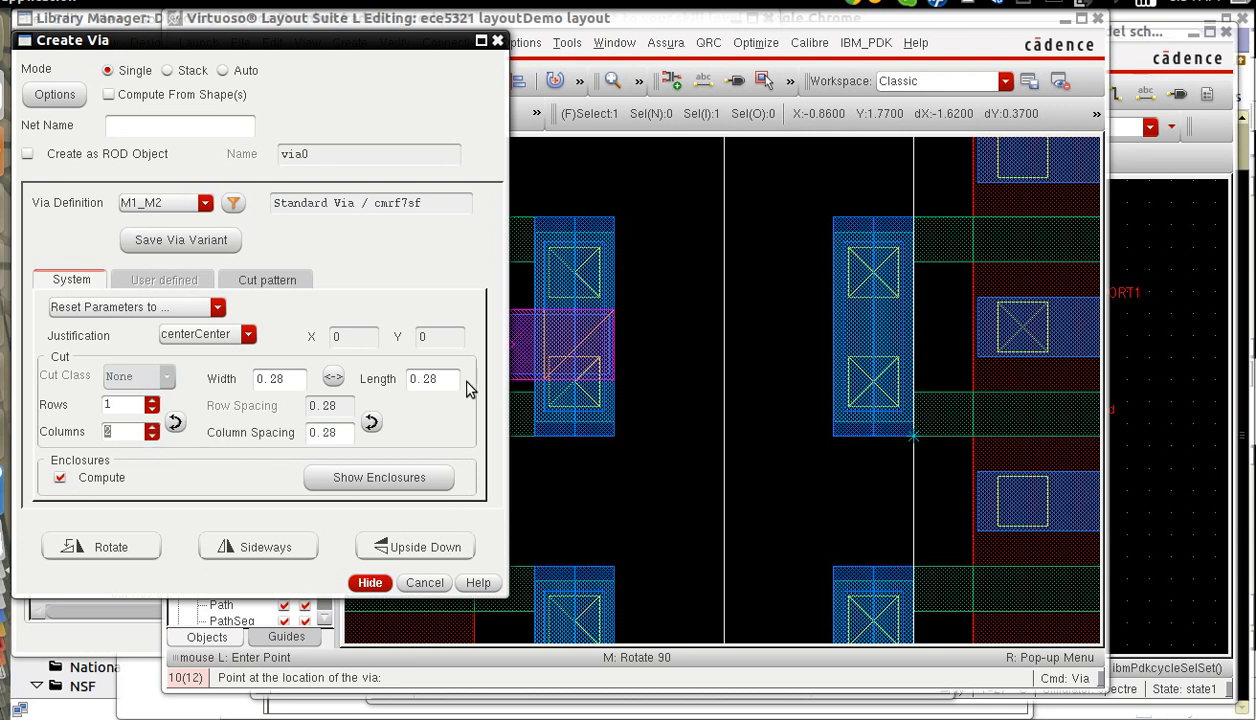
click(152, 436)
click(152, 400)
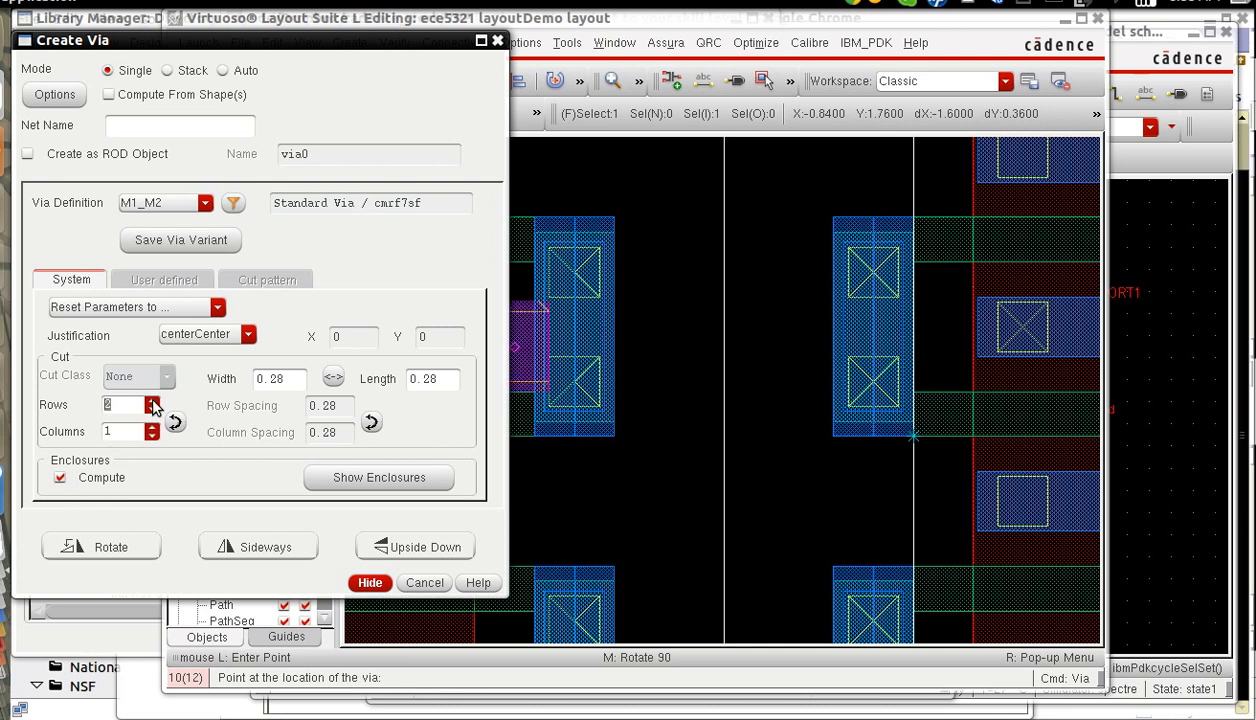
Place four M1_M2 vias over the gate contacts, at X -0.6 and 0.6 for both Y 1.84 and Y 0.44.
click(633, 20)
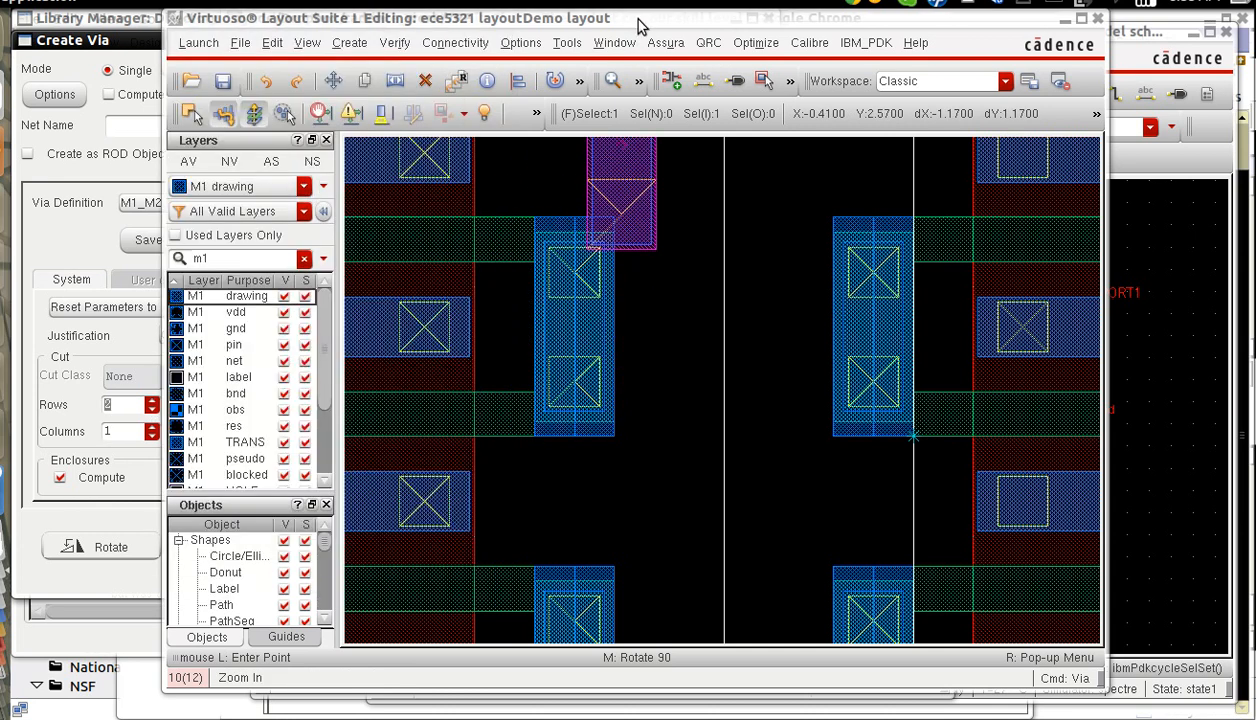
click(575, 328)
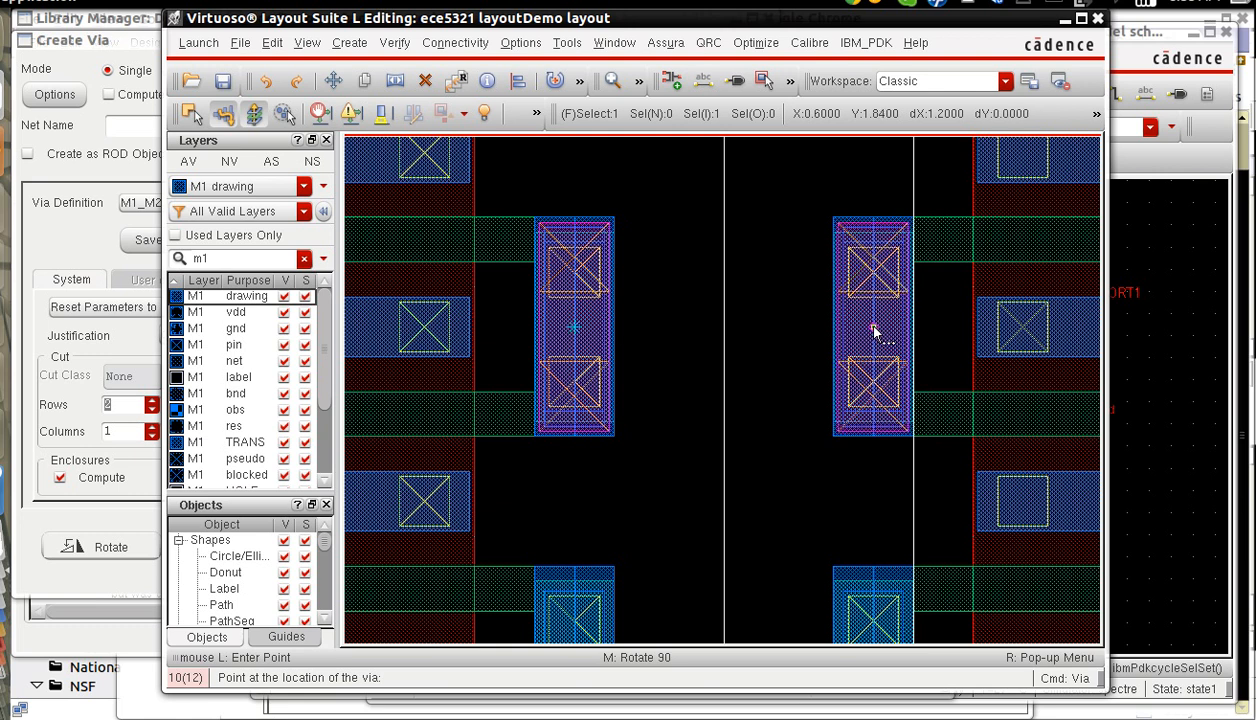
scroll(841, 360, down, 2)
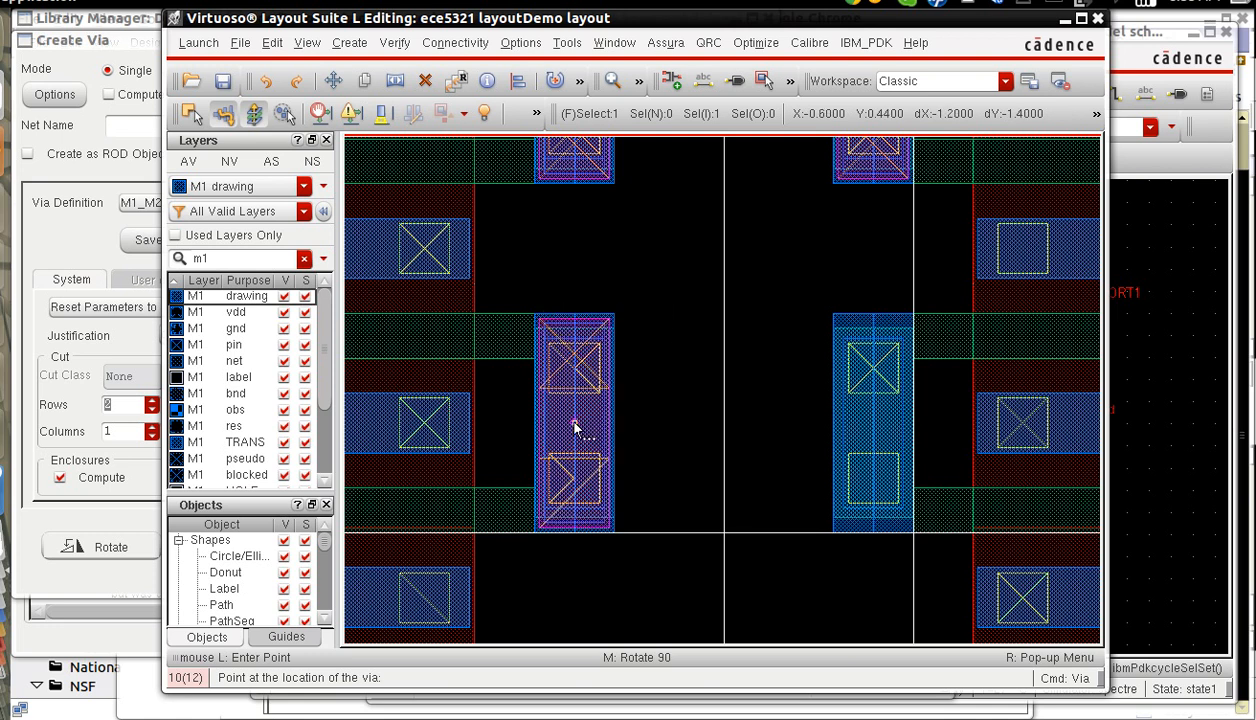
click(574, 428)
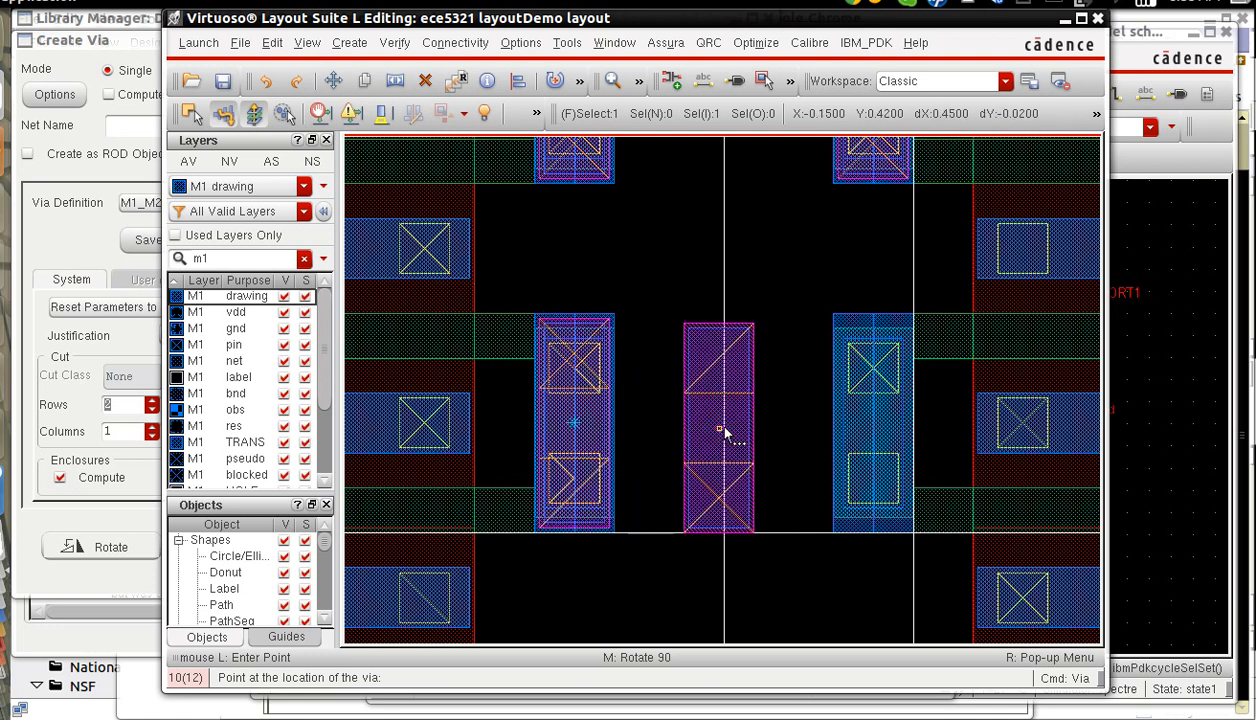
click(874, 428)
key(Escape)
Filter the layers by m2 and make M2 drawing the active layer.
click(221, 262)
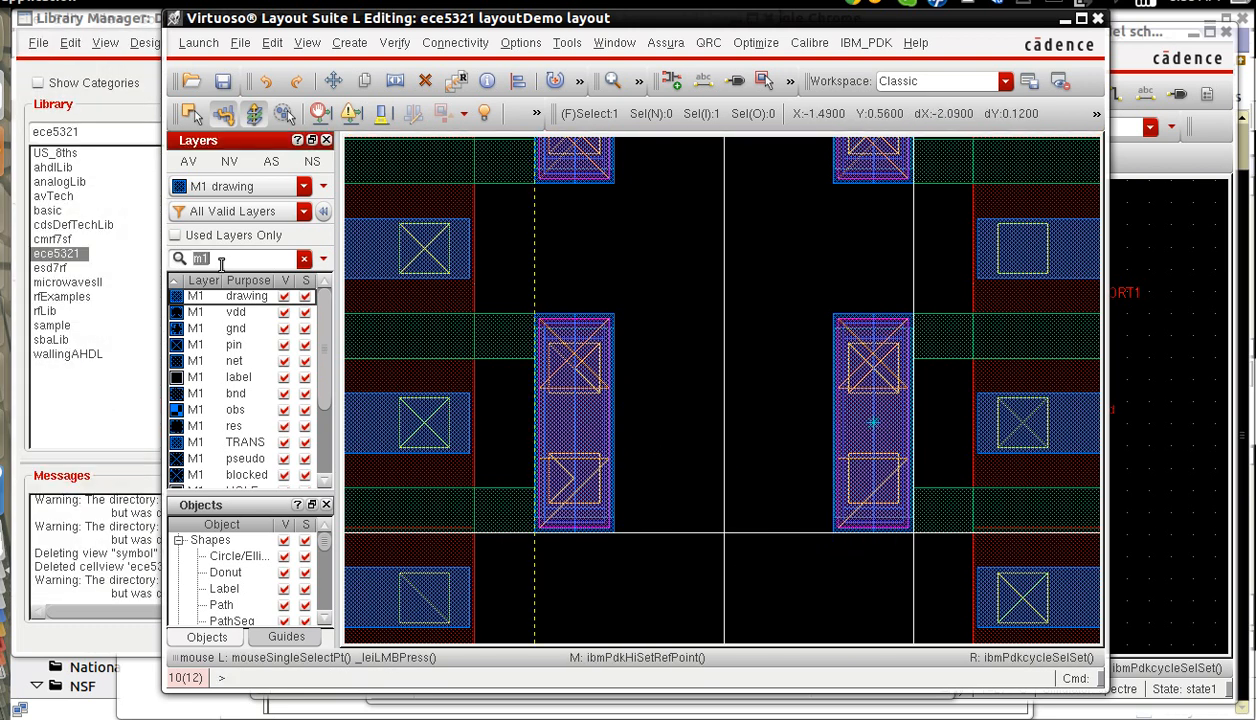
text(m2)
click(240, 300)
Draw 0.32-wide, left-justified M2 paths over the two lower gate vias, starting at X -0.76 and 0.44, from Y 0 to 0.88.
key(p)
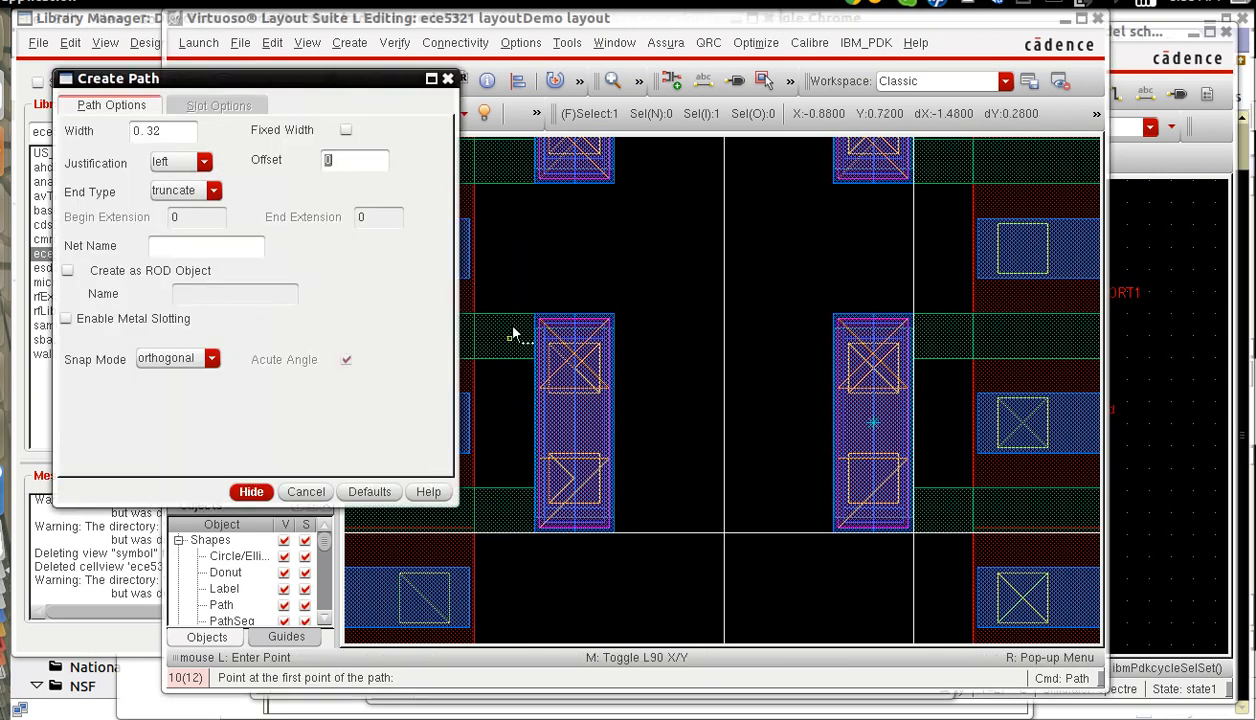
click(548, 30)
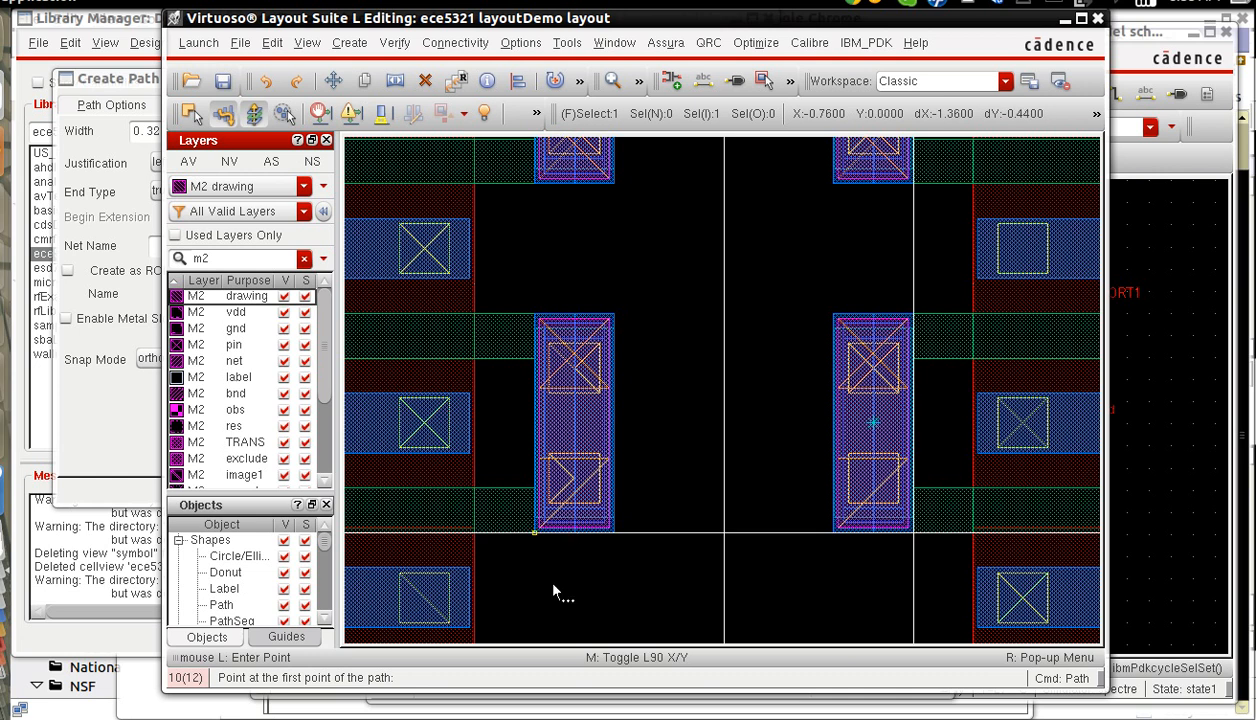
click(526, 543)
double_click(534, 306)
click(836, 533)
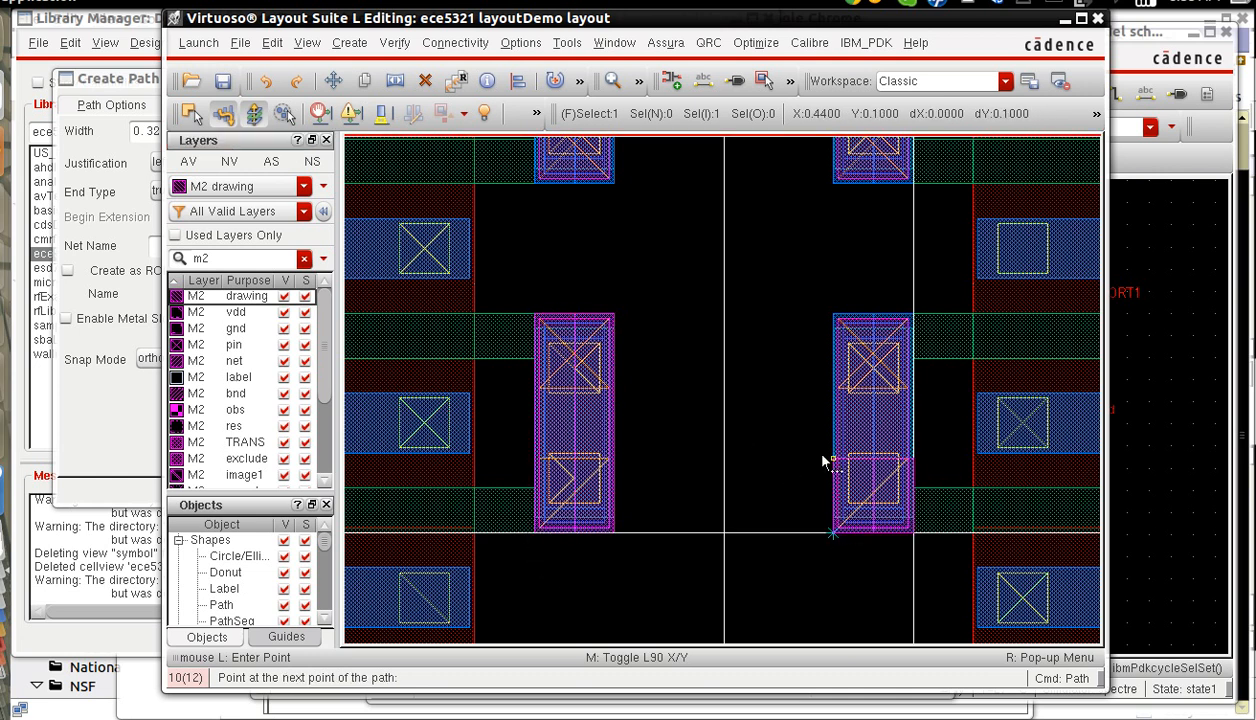
double_click(835, 307)
Draw M2 paths over the two upper gate vias, starting at X 0.44 and -0.76, from Y 1.40 to 2.28.
key(Up)
key(Up)
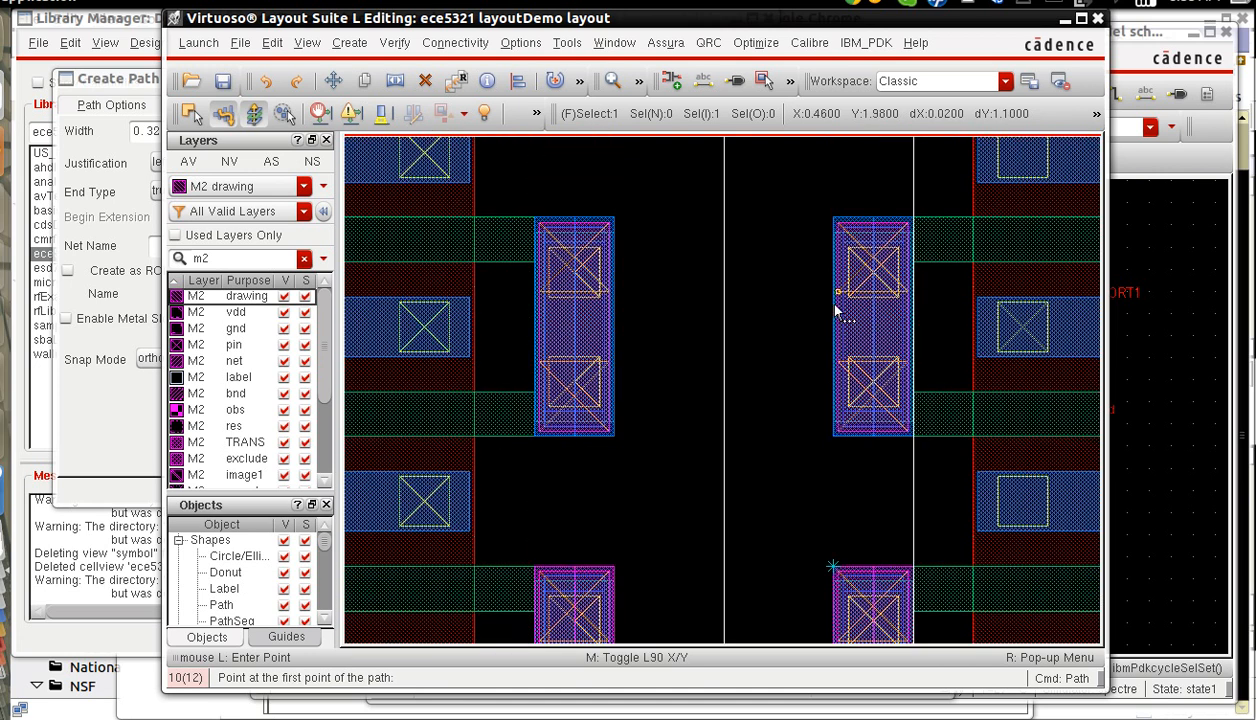
click(832, 437)
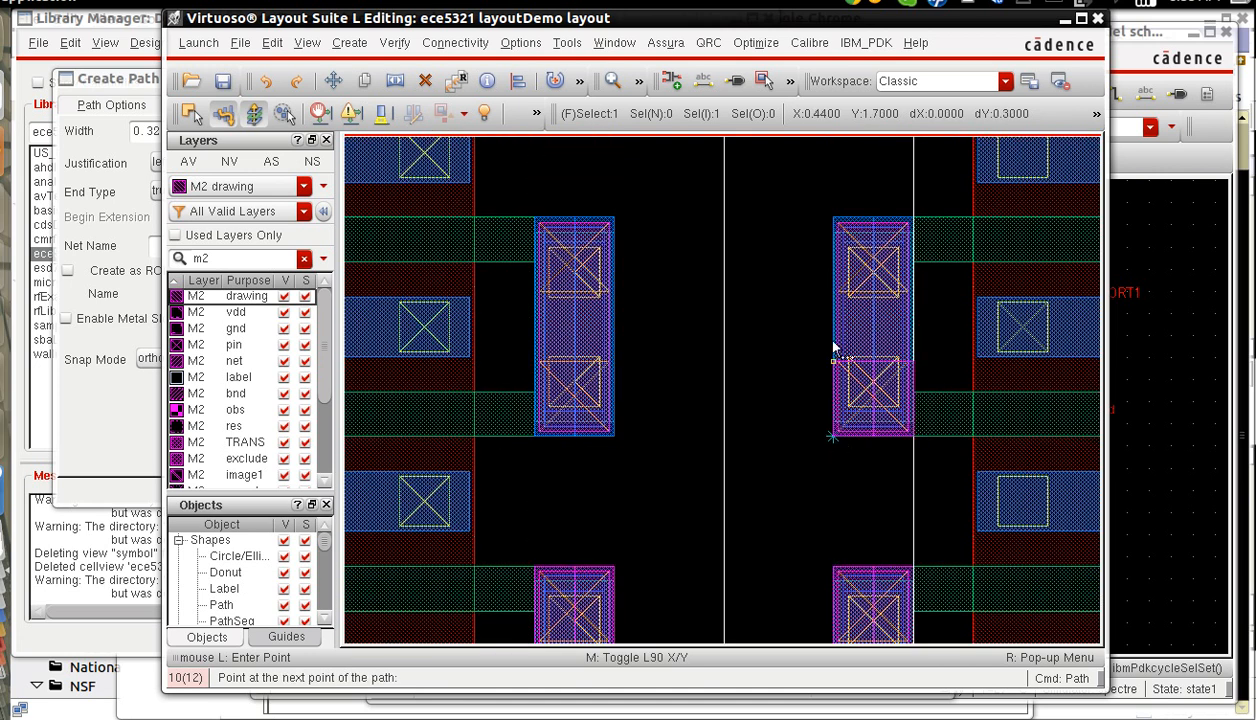
double_click(832, 219)
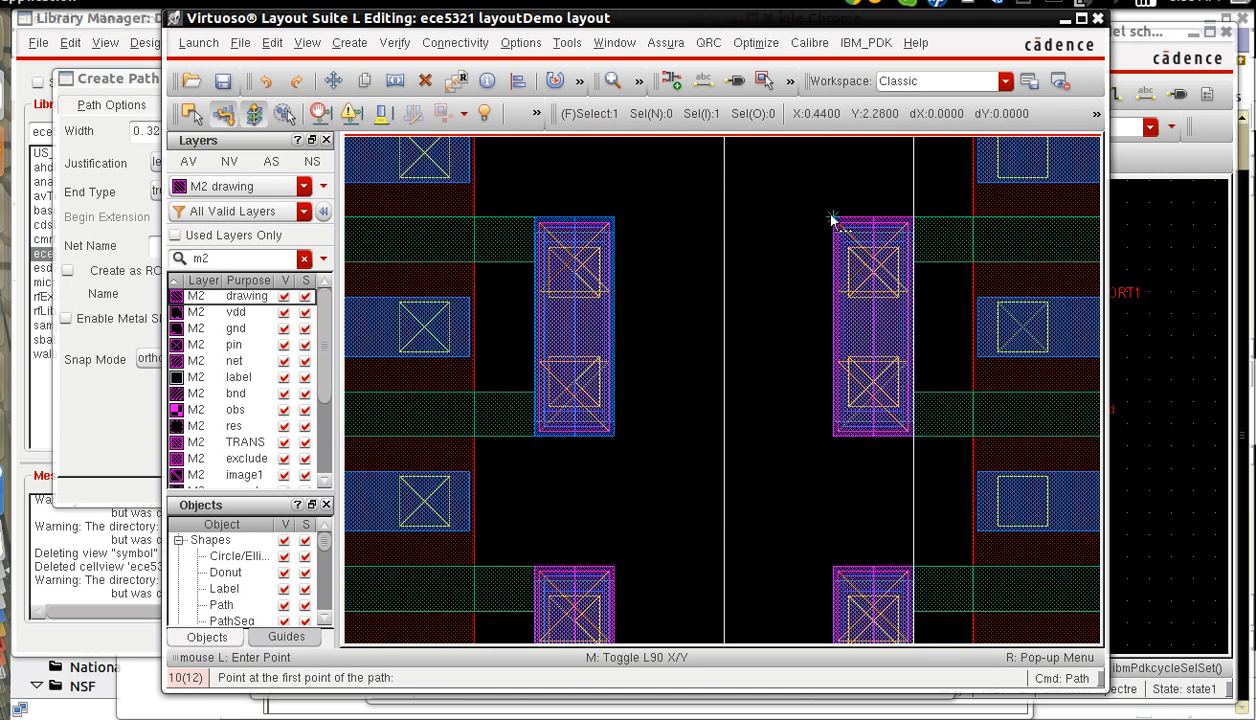
click(531, 438)
double_click(533, 215)
key(Escape)
Draw a diagonal-snapped M2 polygon on the lower-left gate strip through (-0.44, 0.88), (-0.21, 0.65), (-0.30, 0.56) and (-0.44, 0.56).
scroll(533, 215, down, 1)
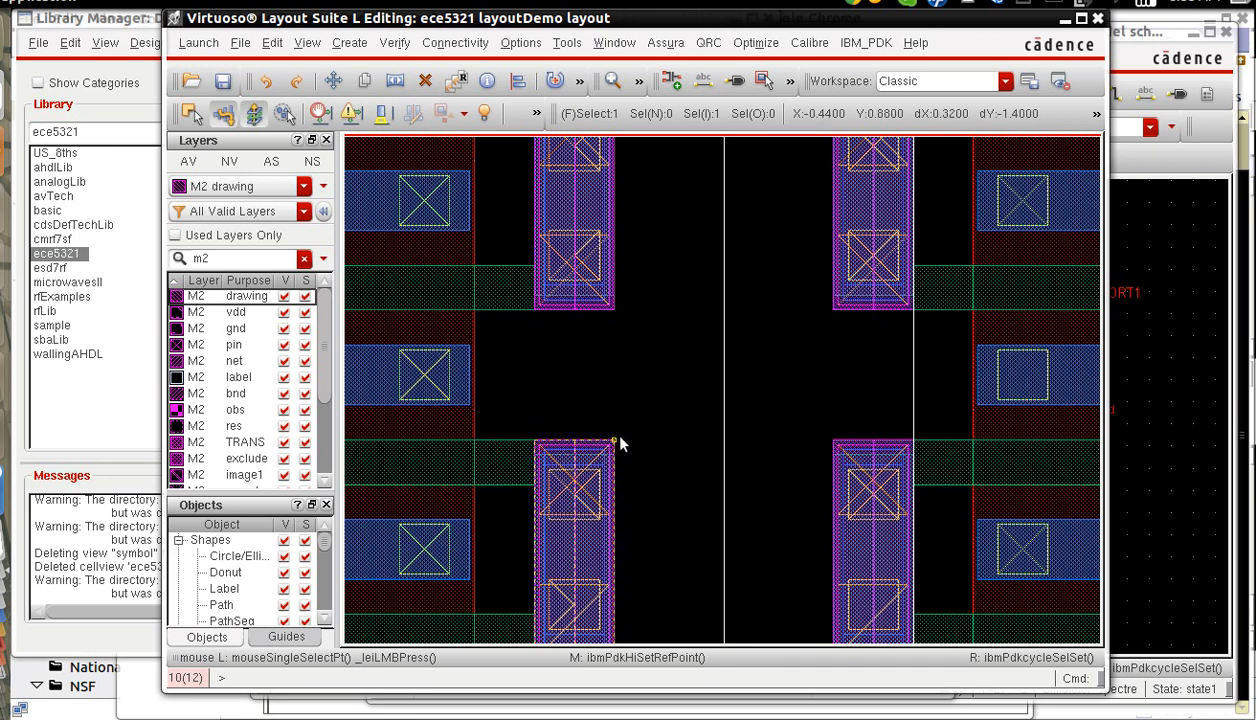
key(ctrl)
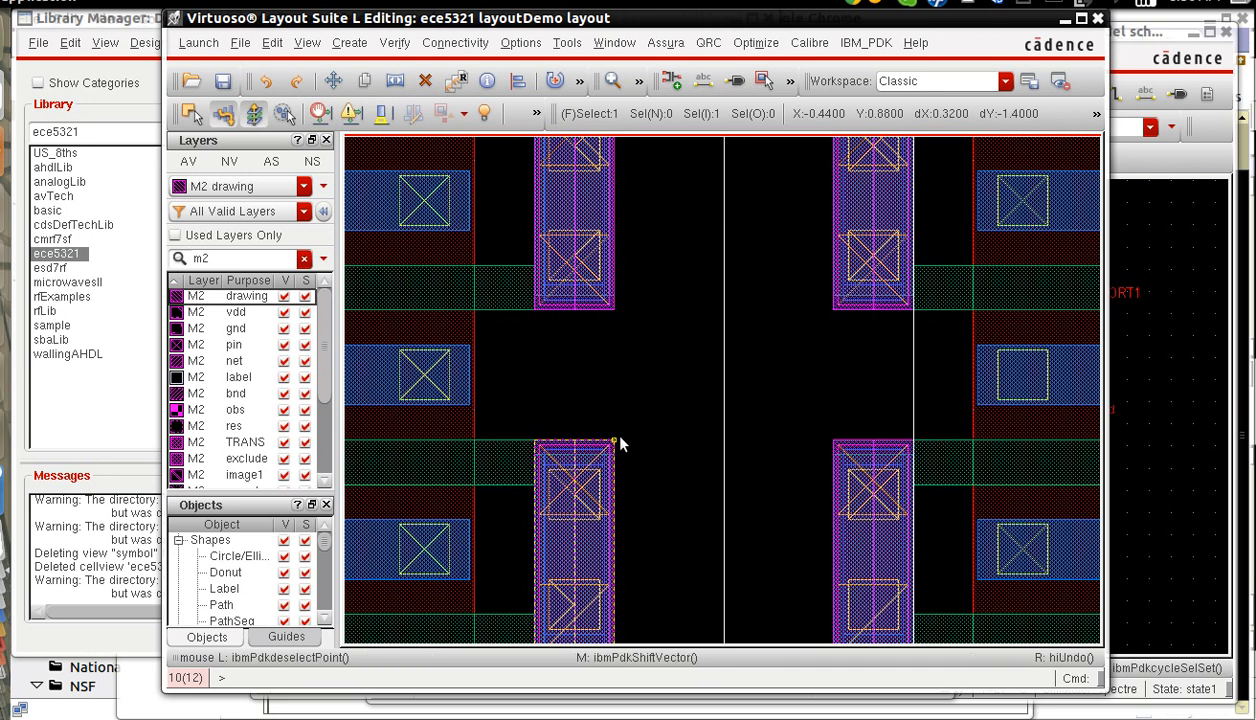
key(shift+p)
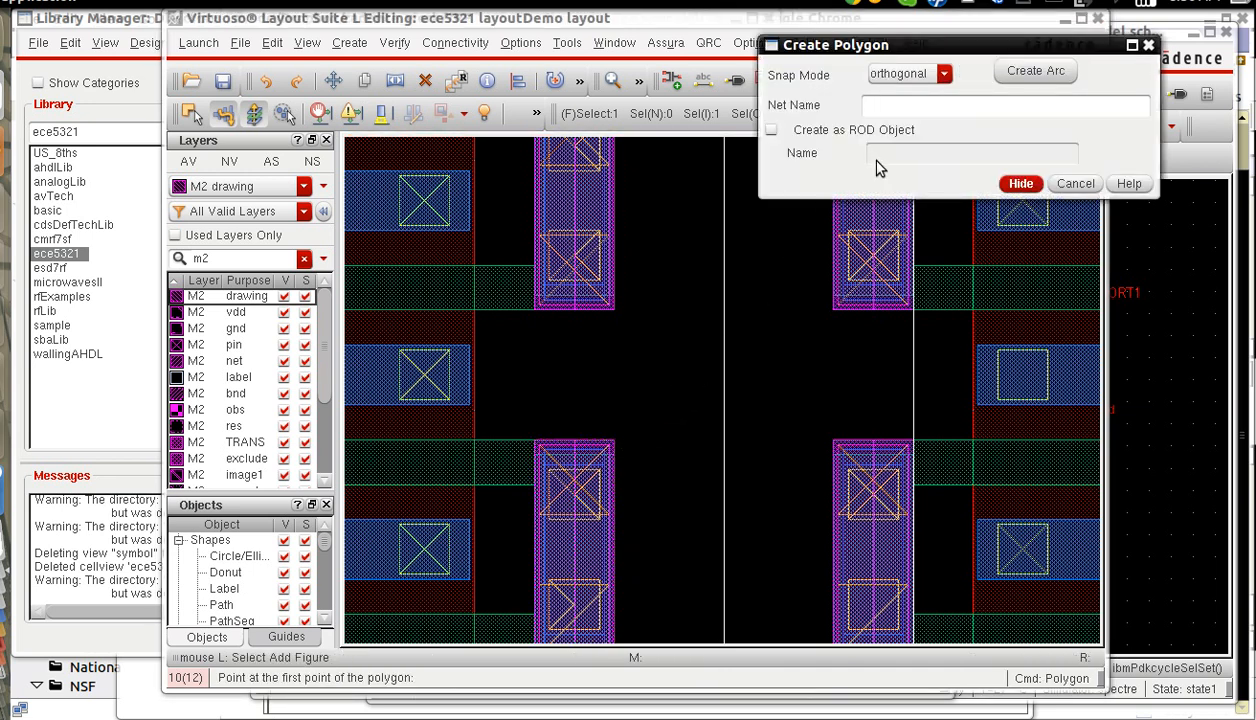
click(944, 75)
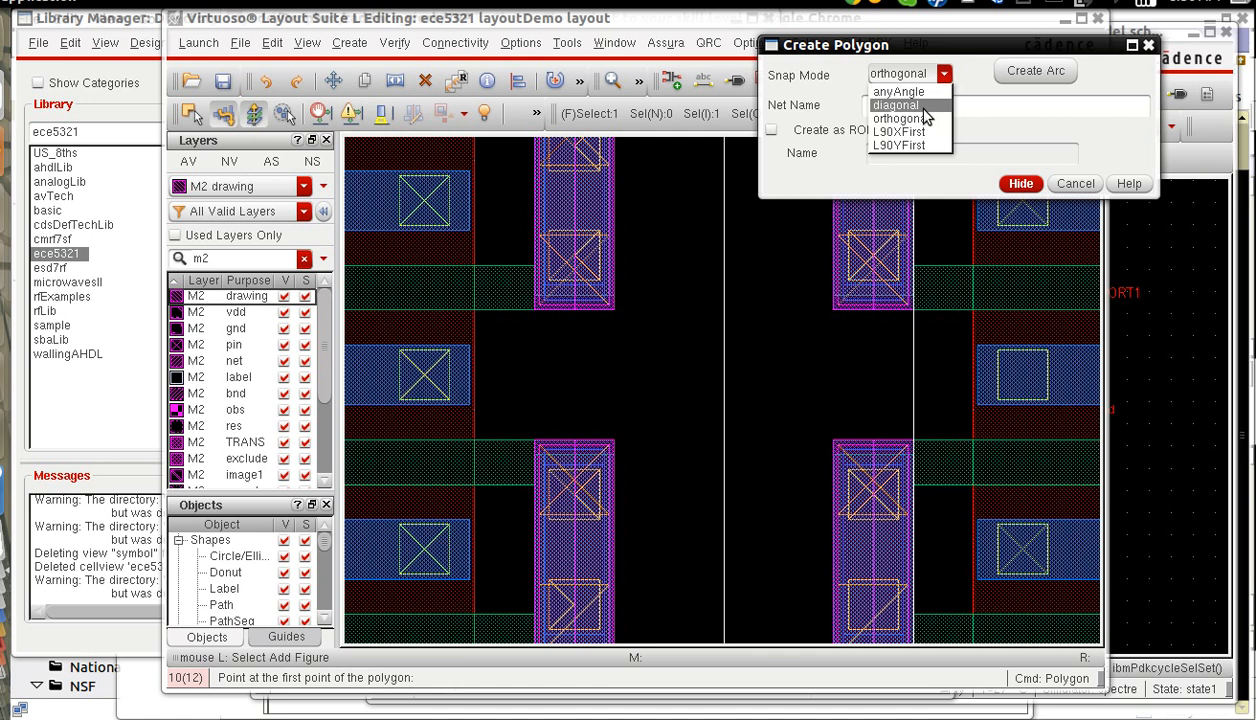
click(906, 105)
right_drag(595, 413, 705, 547)
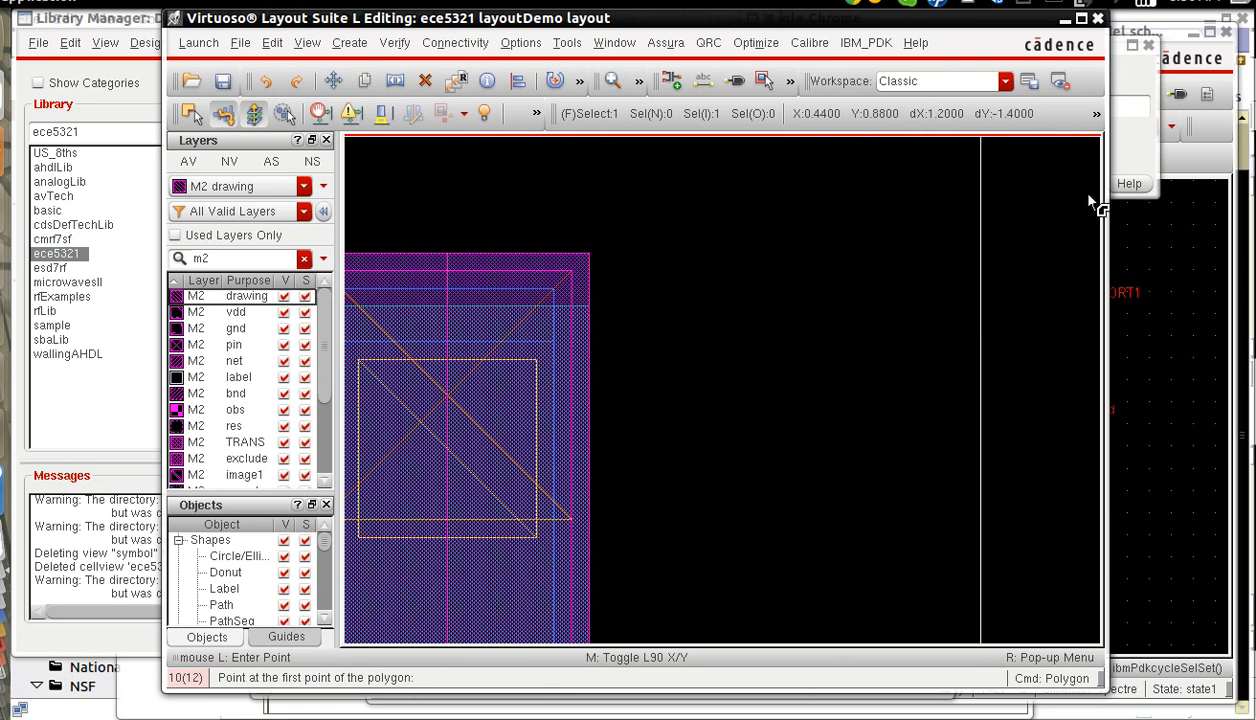
drag(1099, 200, 1213, 200)
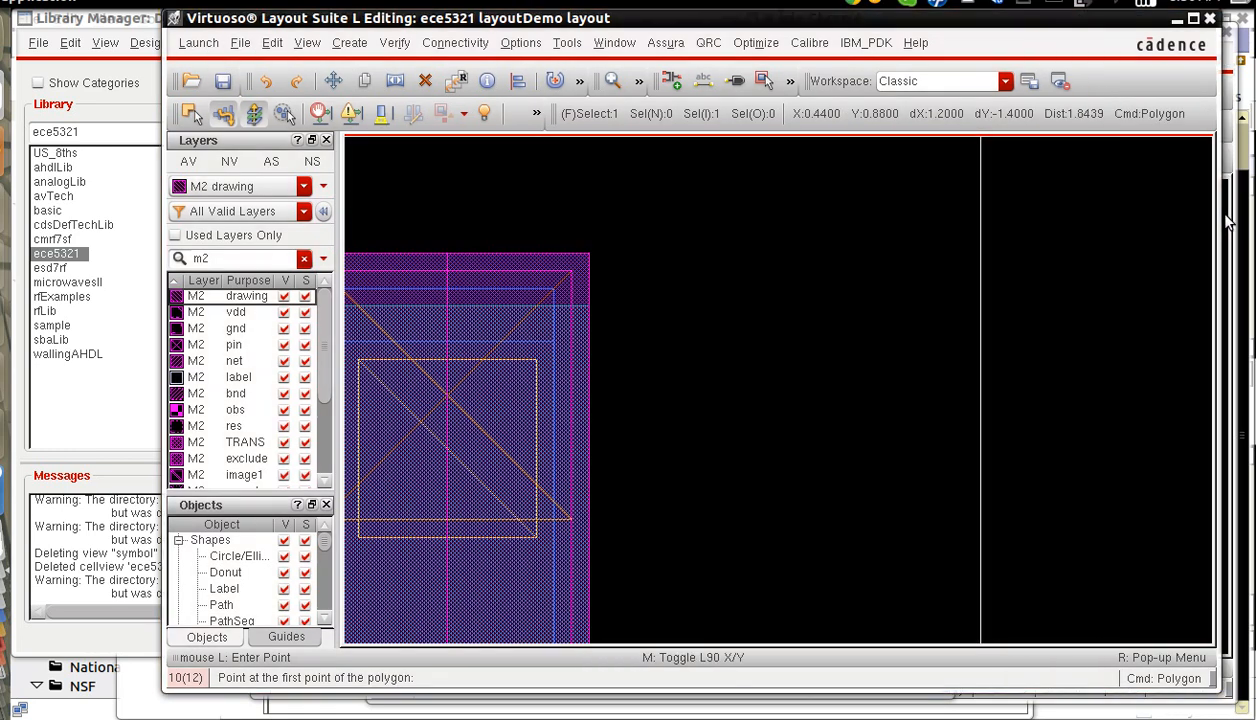
click(612, 274)
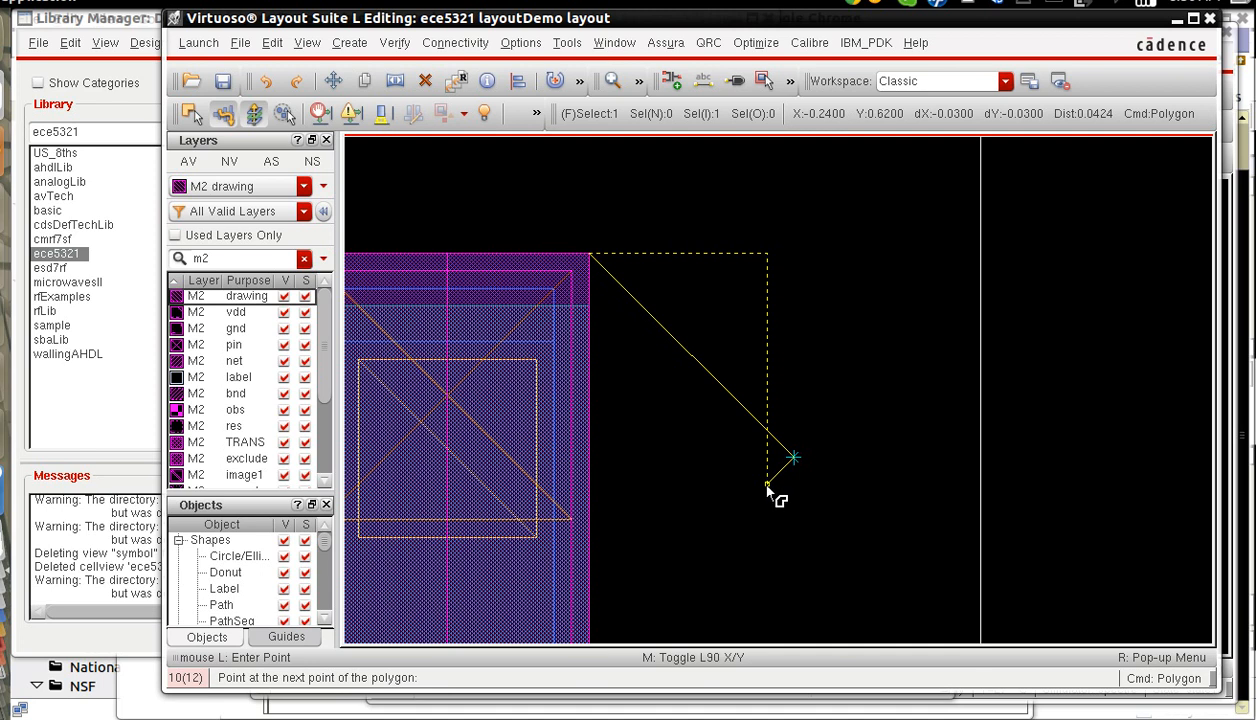
click(713, 537)
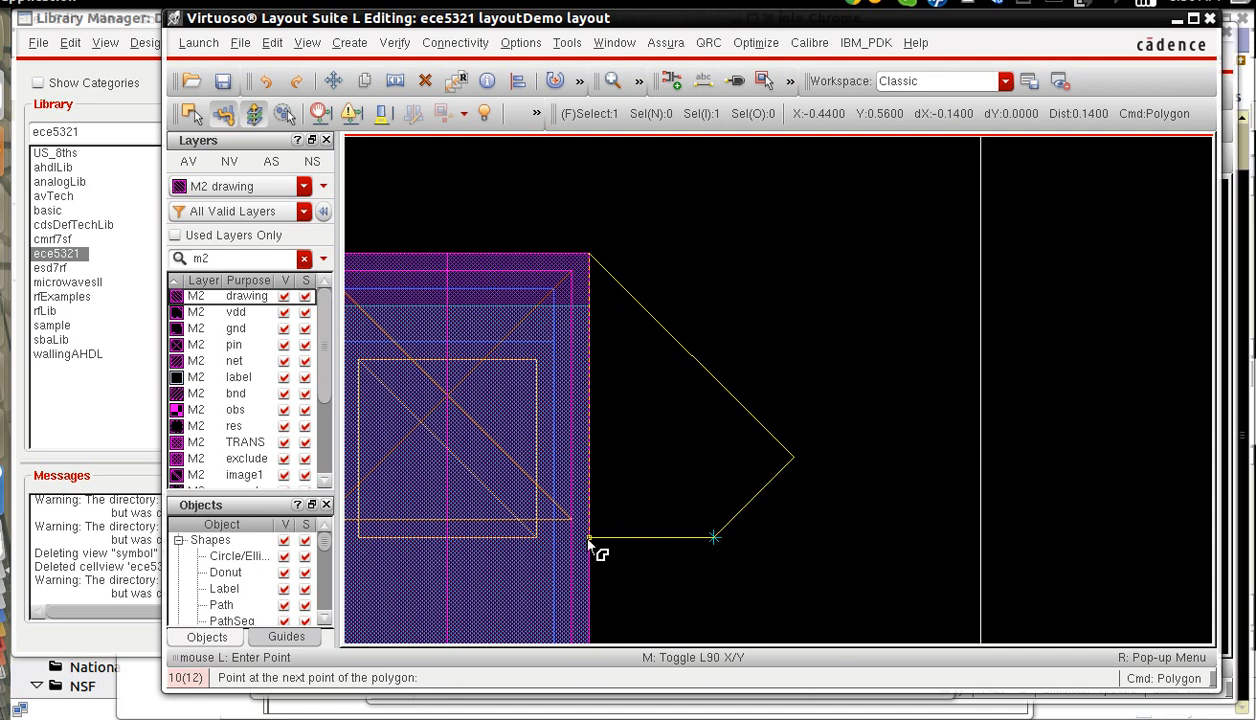
click(580, 258)
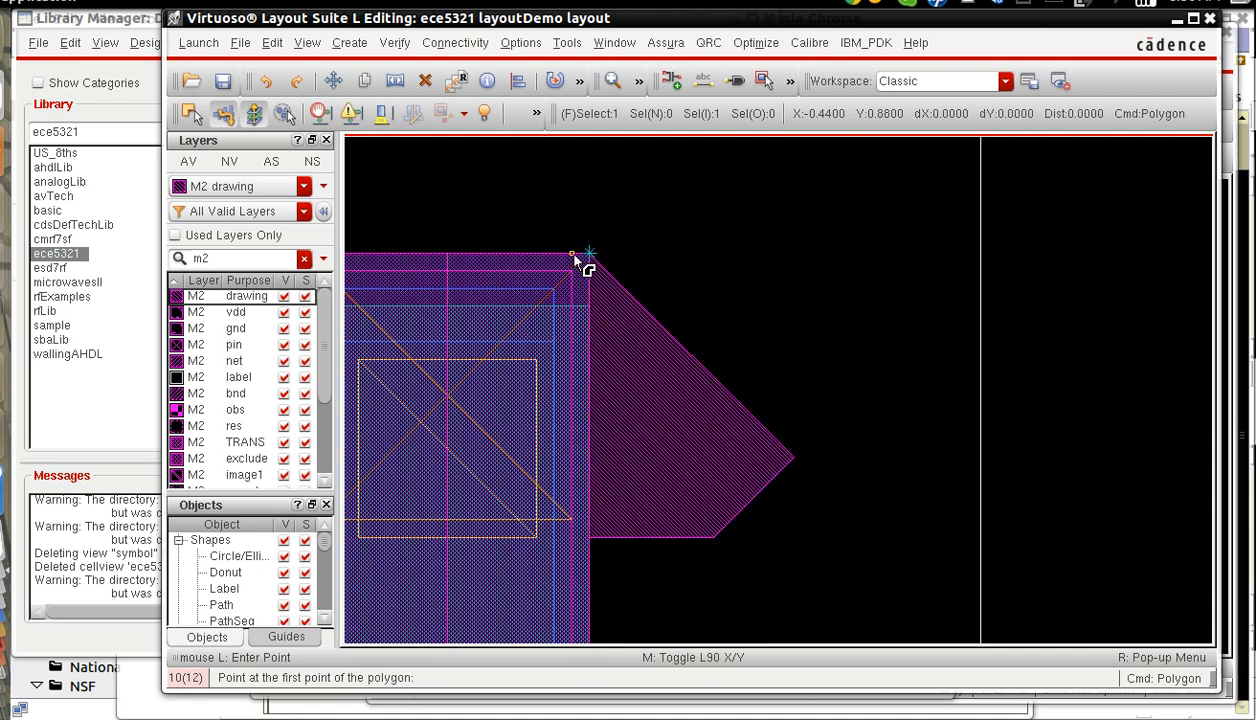
key(Escape)
key(f)
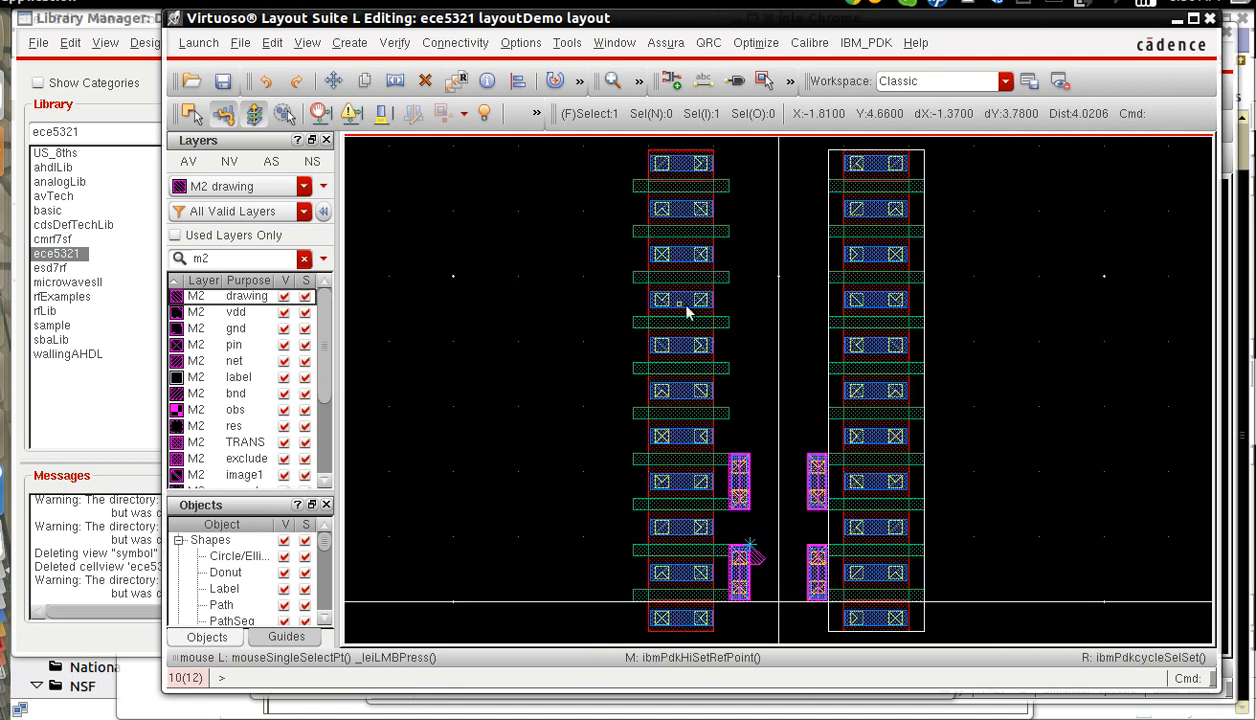
Draw a matching M2 polygon on the upper-right gate strip through (0.44, 1.40), (0.21, 1.63), (0.30, 1.72) and (0.44, 1.72).
key(z)
click(772, 476)
click(846, 534)
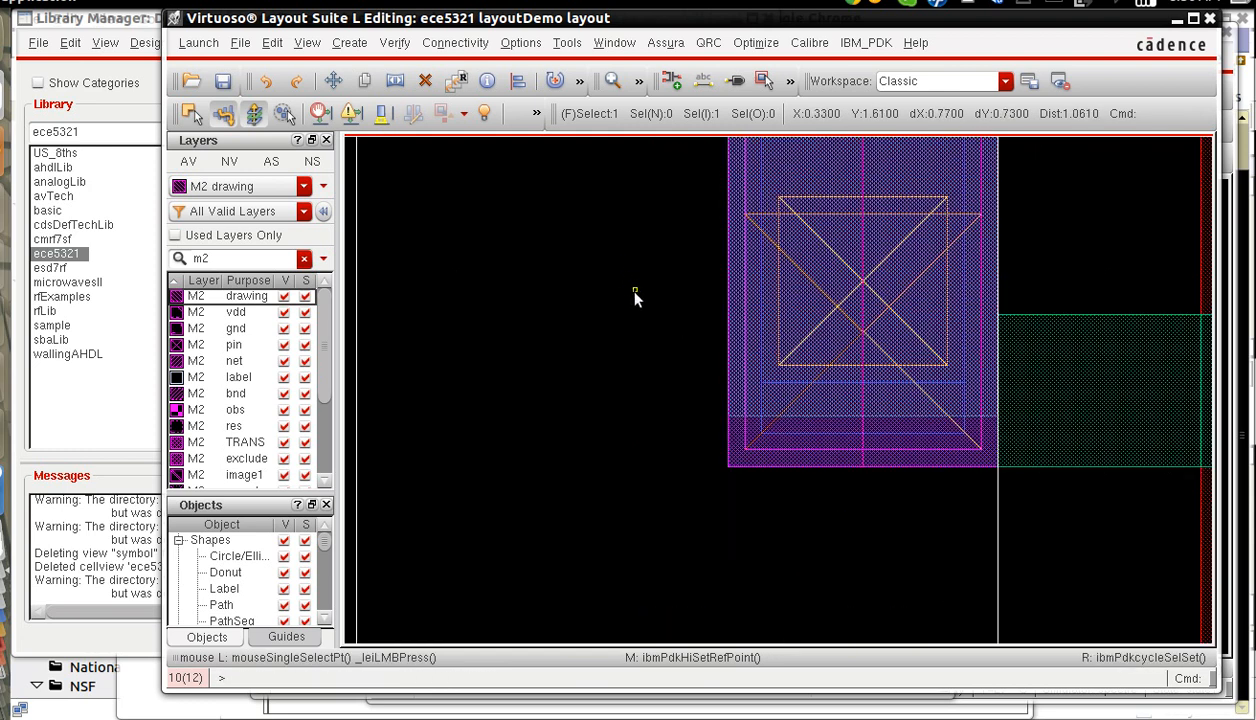
key(p)
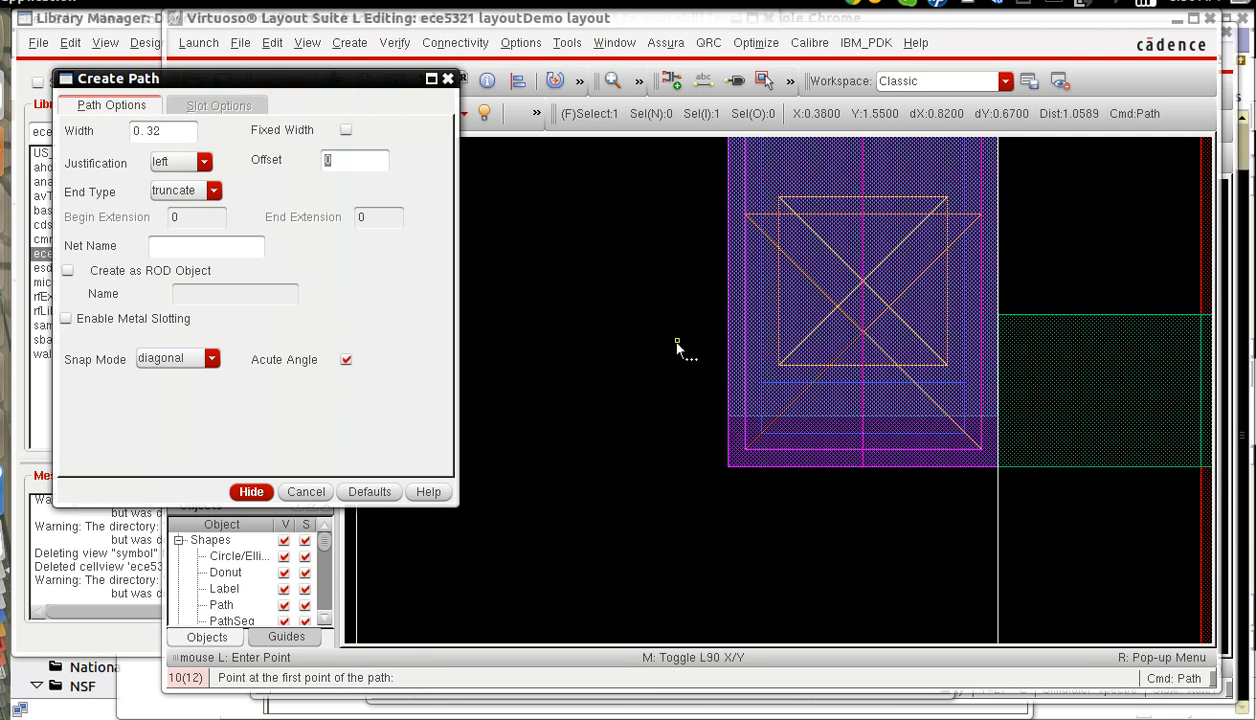
click(306, 491)
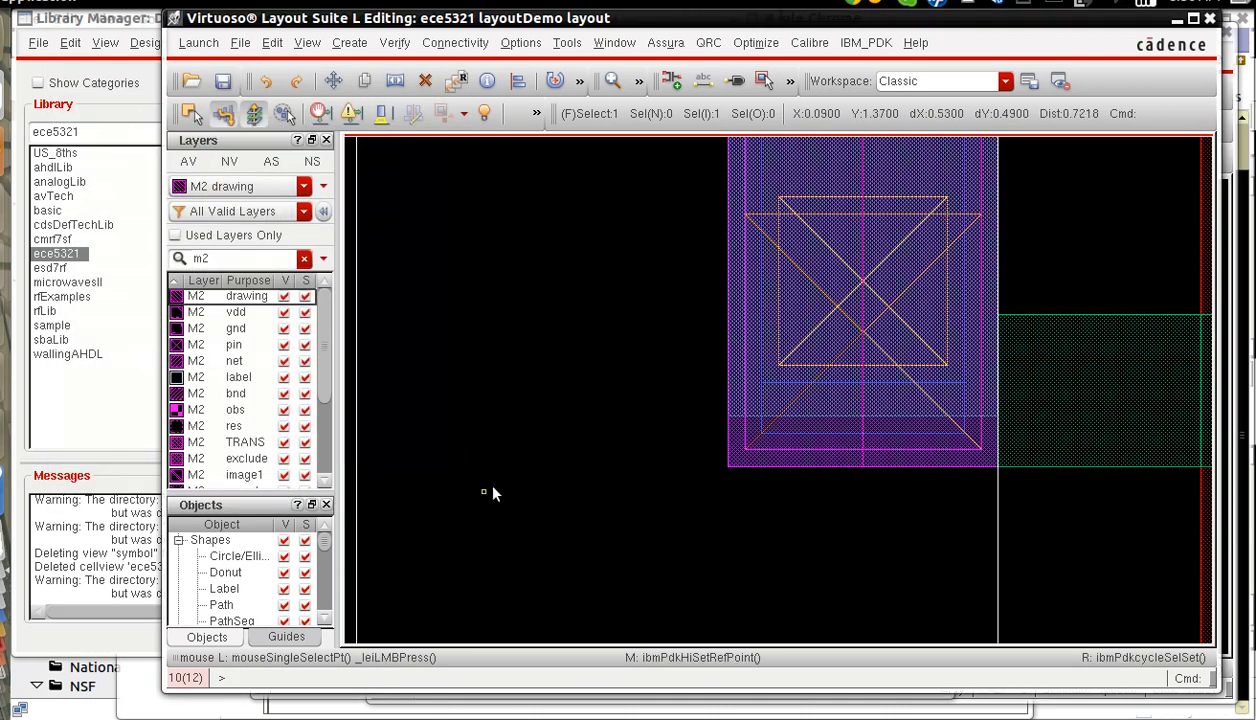
key(shift+p)
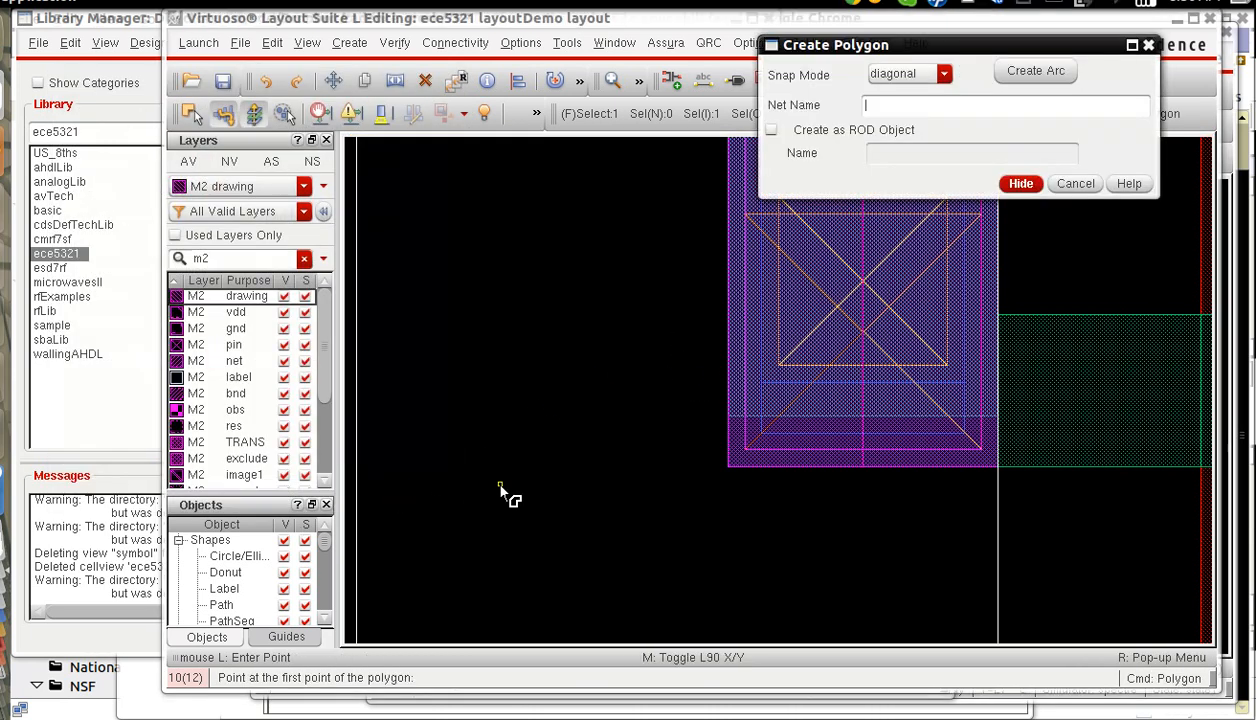
click(729, 468)
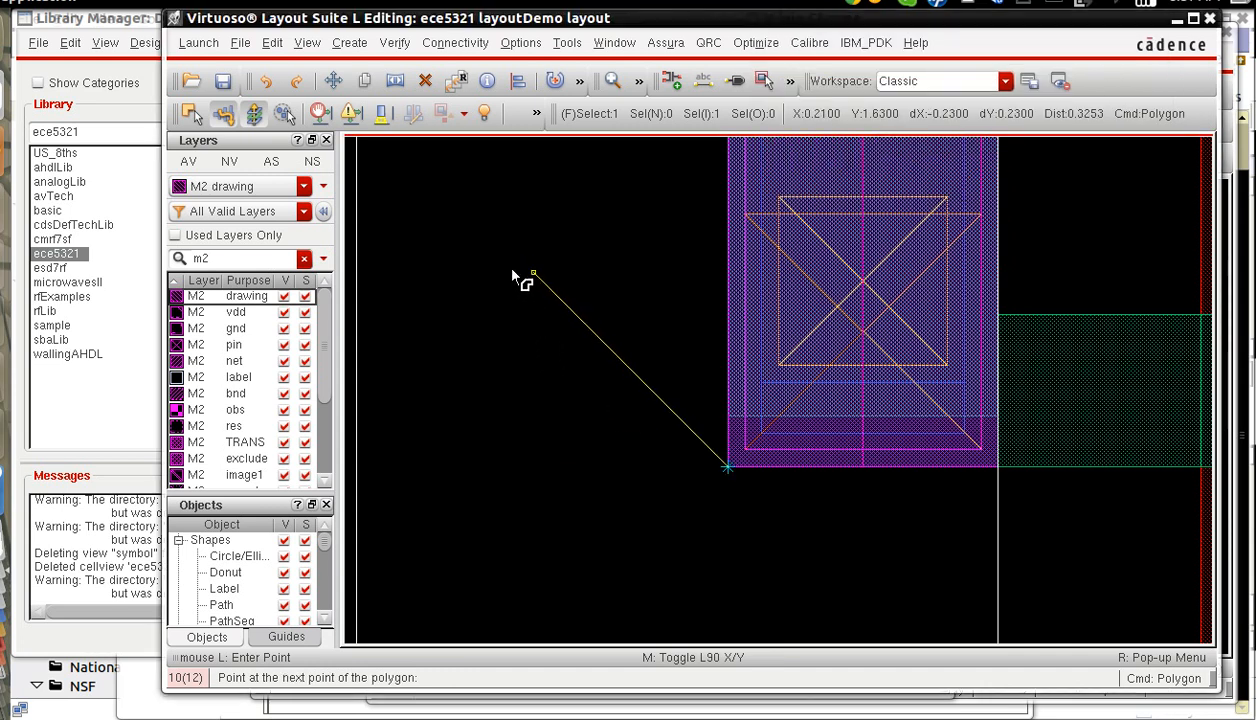
click(533, 272)
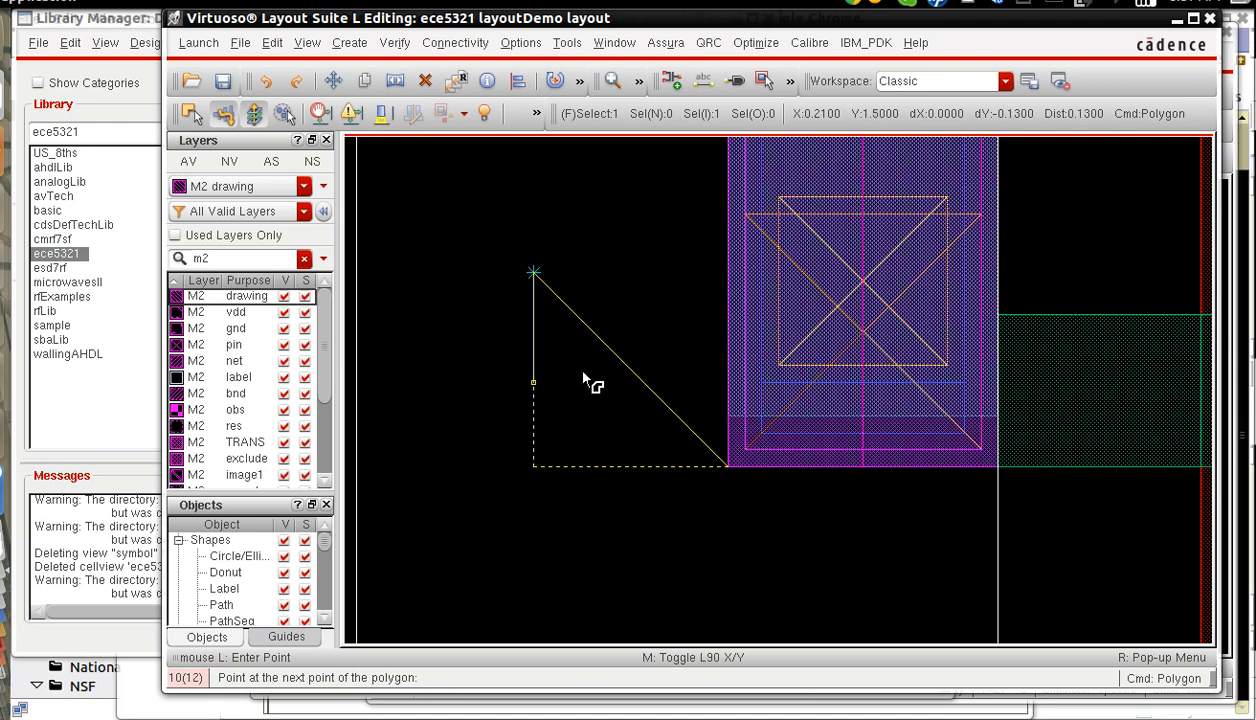
click(609, 196)
click(727, 196)
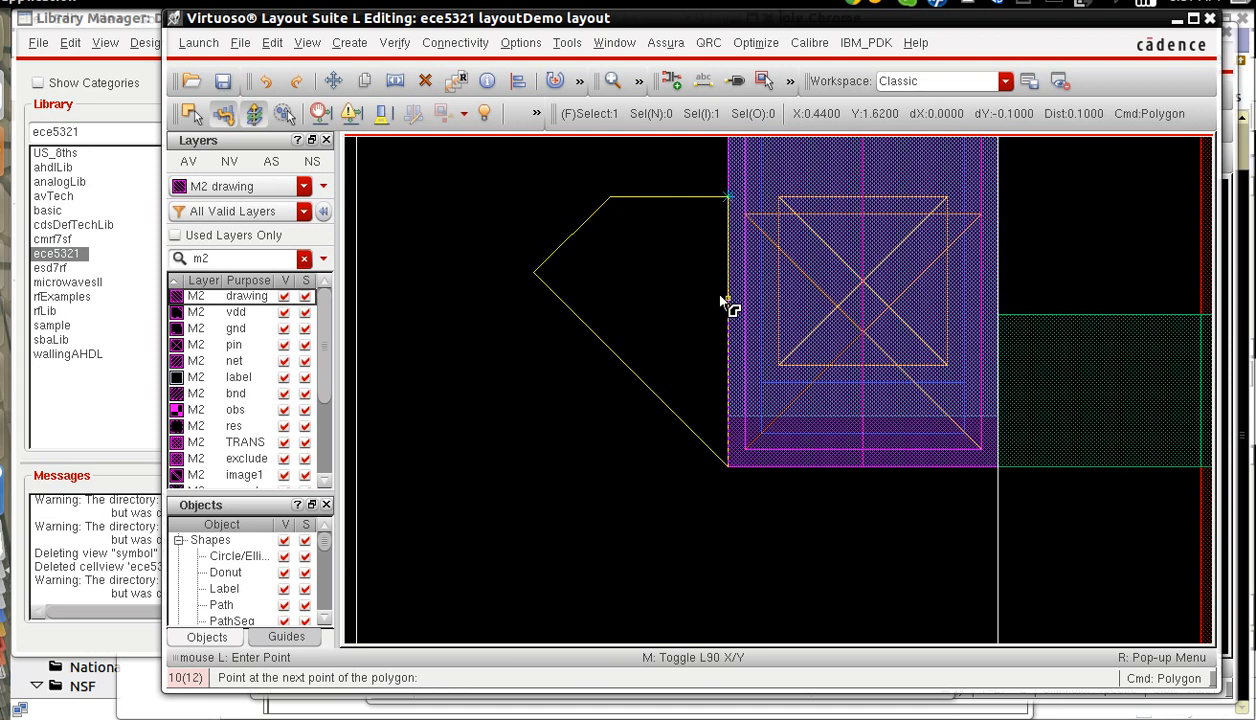
double_click(727, 466)
key(Escape)
key(f)
right_drag(715, 471, 830, 584)
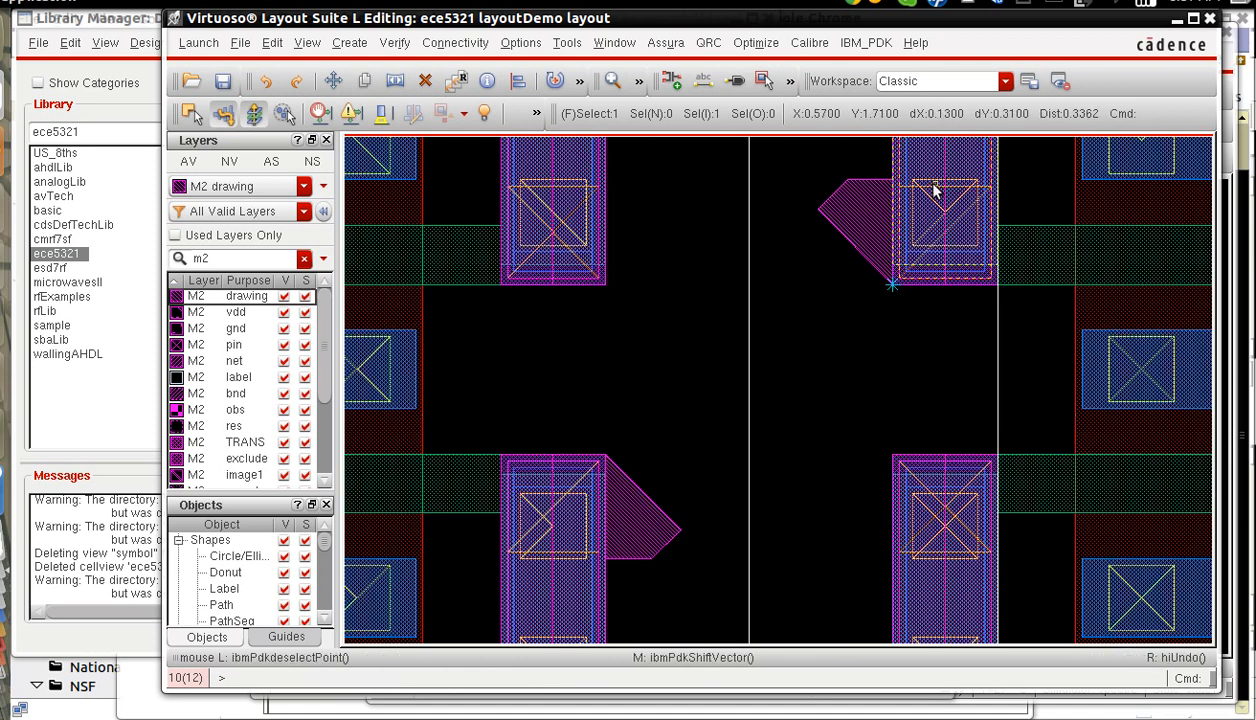
Draw a diagonal M2 polygon between the two gate-strip polygons through (-0.21, 0.65), (0.44, 1.30), (0.21, 1.53) and (-0.44, 0.88).
key(shift+p)
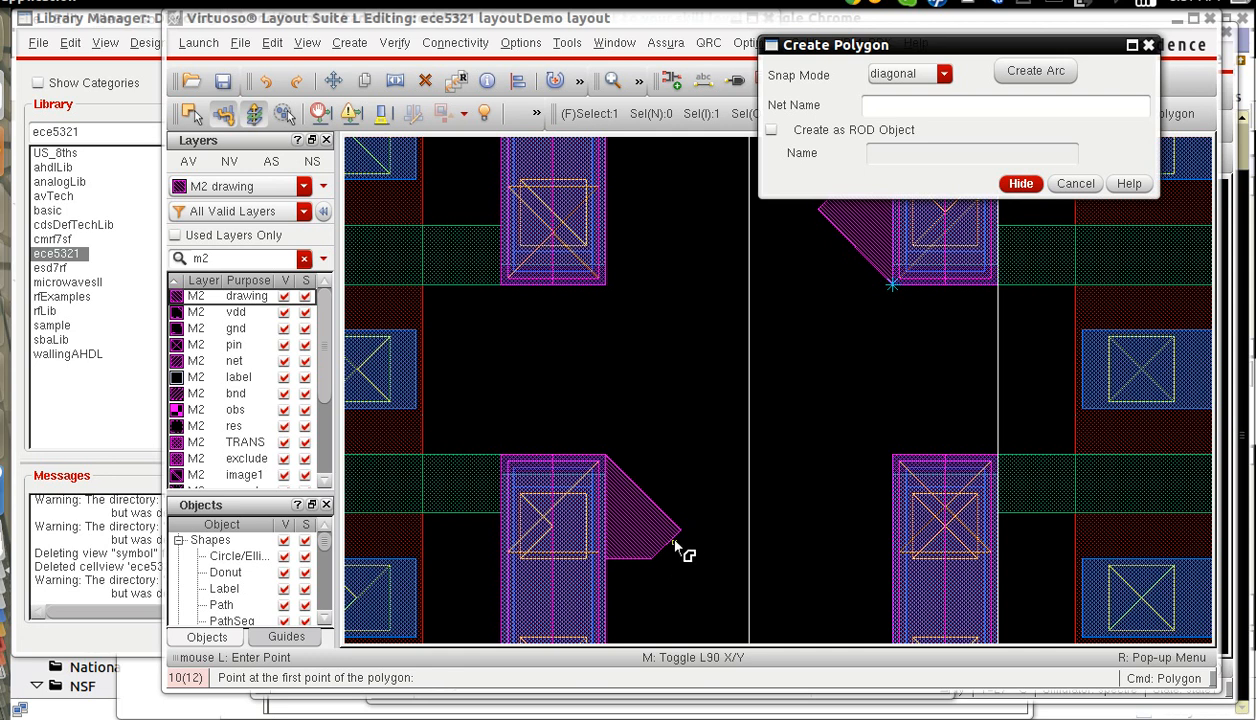
click(640, 18)
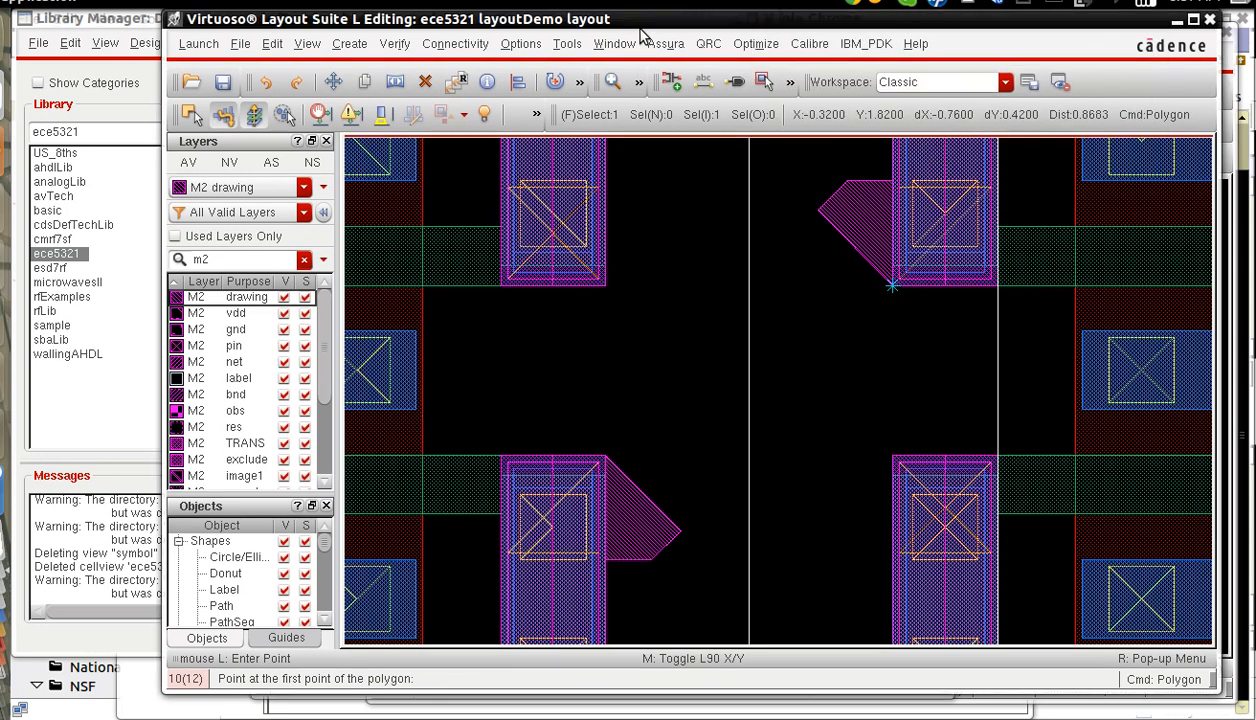
click(680, 530)
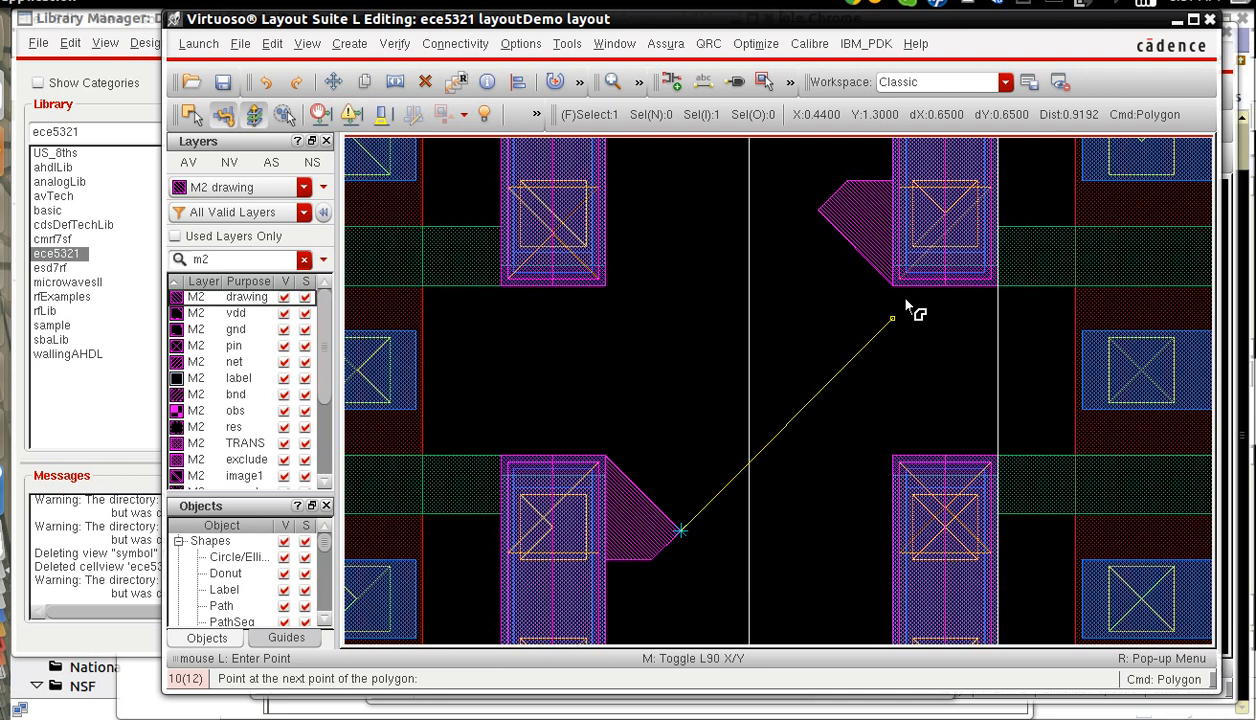
click(892, 318)
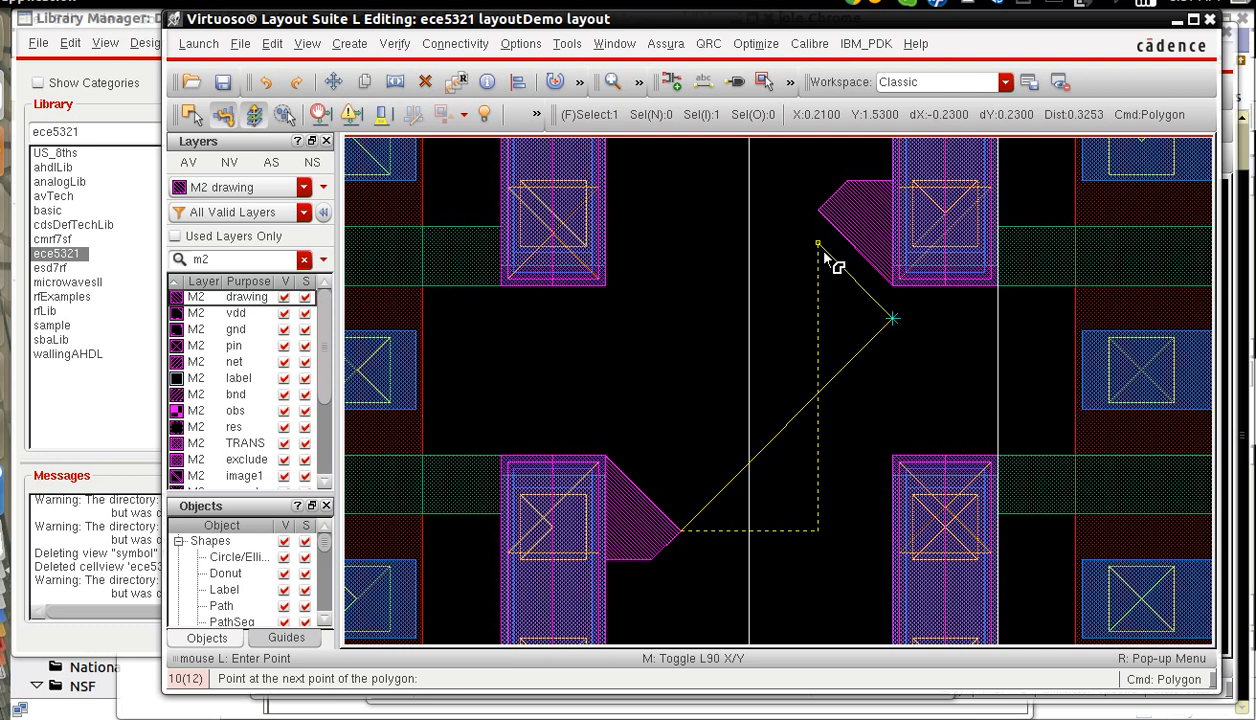
click(818, 244)
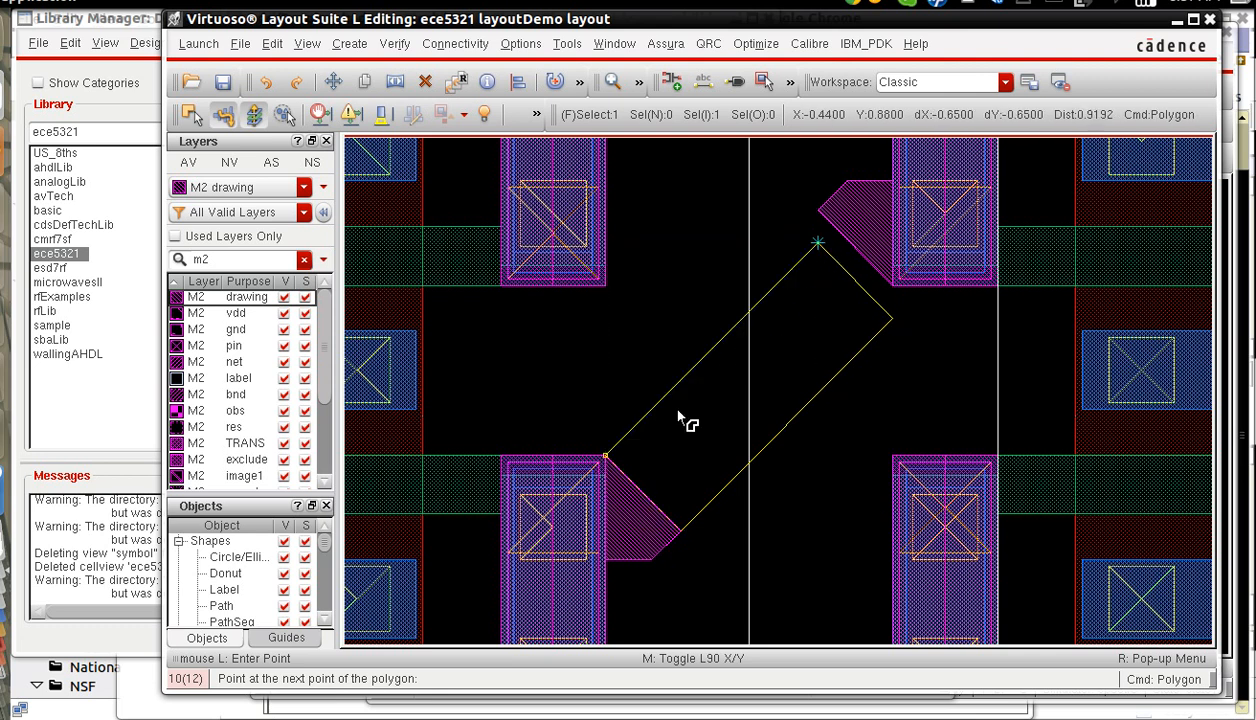
click(605, 456)
double_click(680, 518)
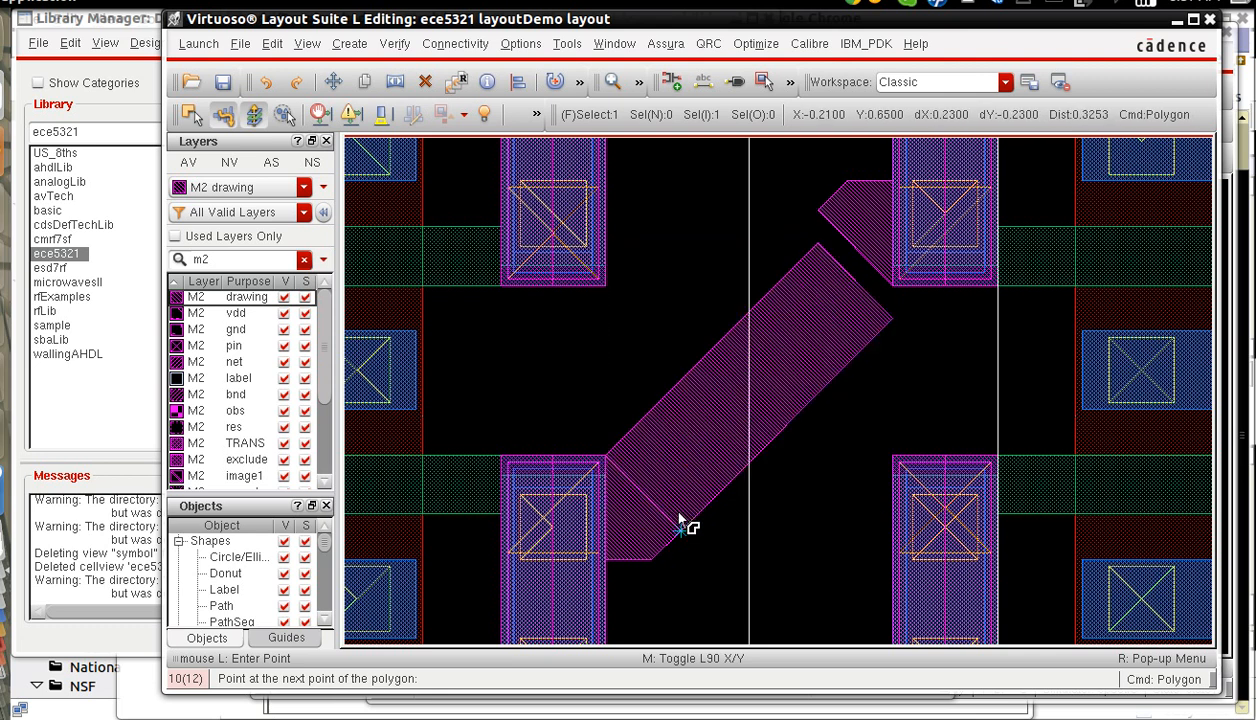
key(Escape)
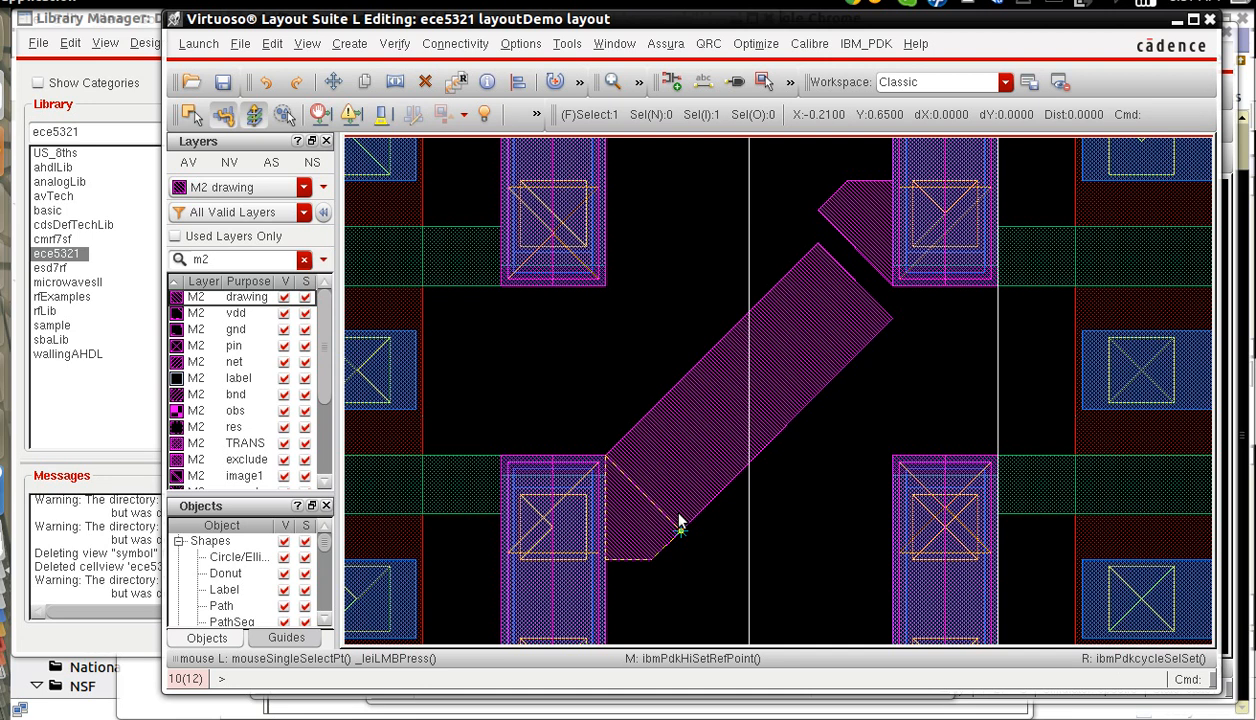
Open the testDiffPair layout from library ece5321, examine its crossed M1 and M2 gate connections, and close it.
click(126, 18)
click(388, 369)
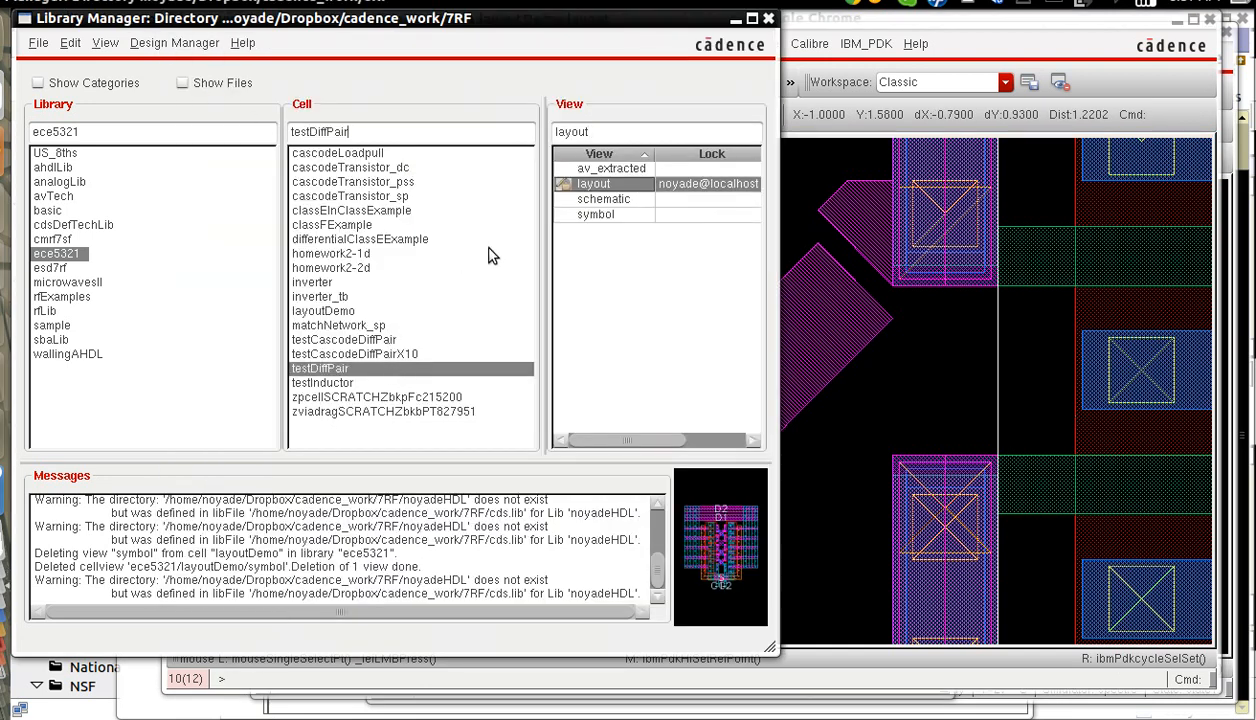
double_click(592, 185)
right_drag(538, 408, 638, 526)
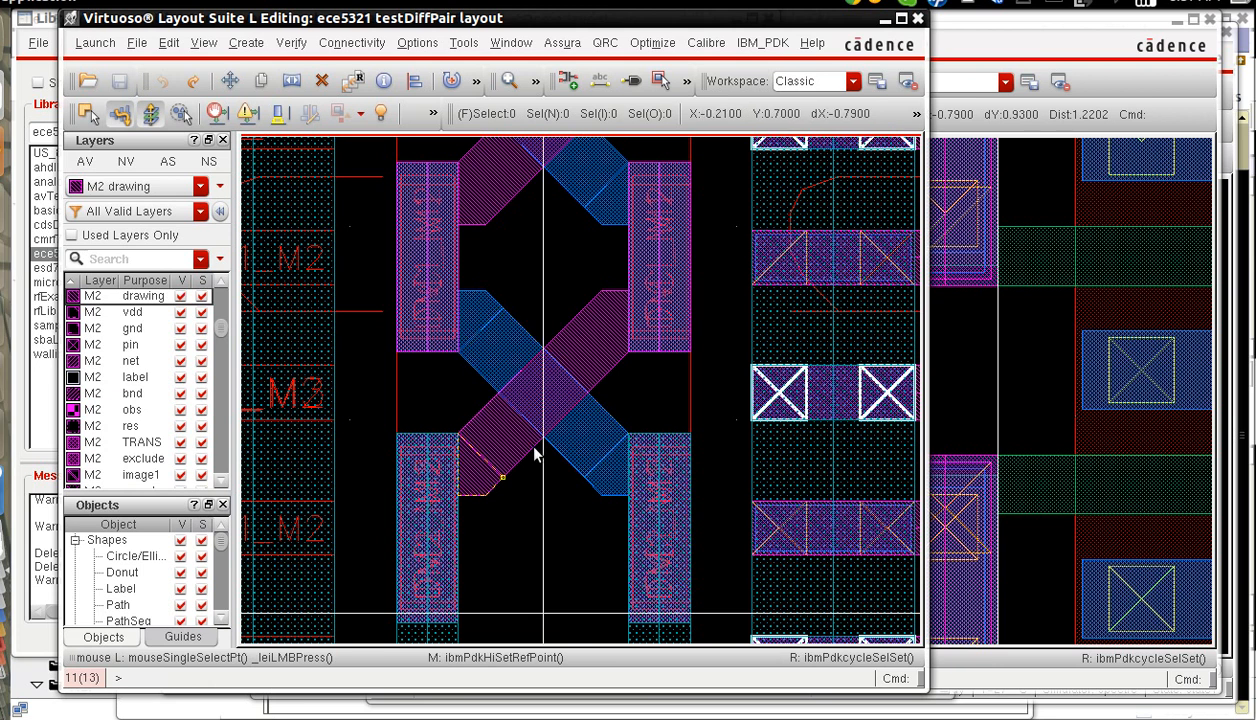
key(shift+f)
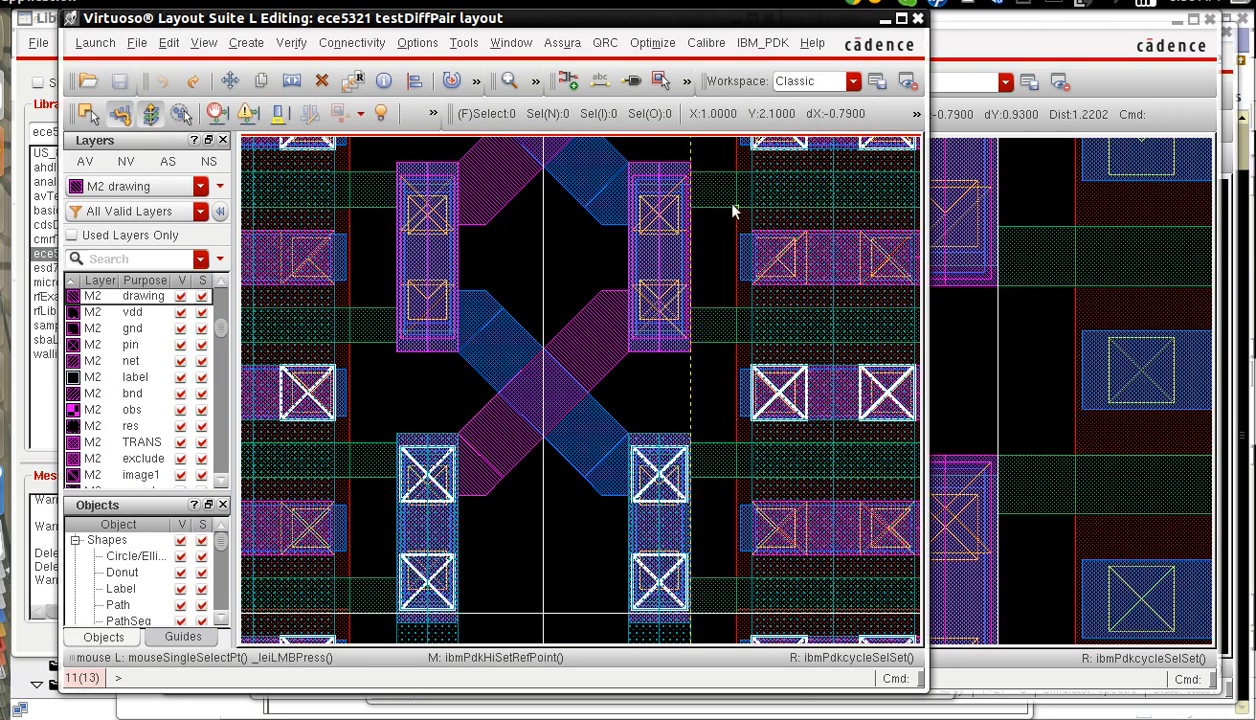
click(918, 20)
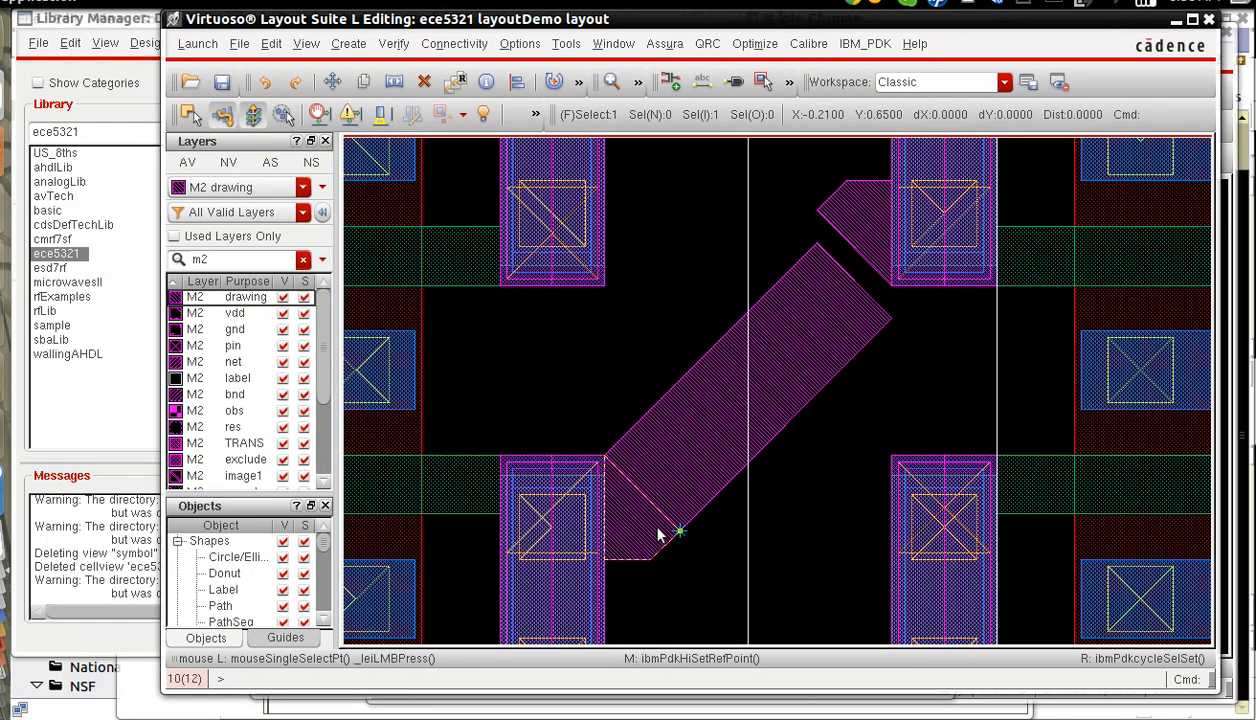
Measure the vertical gap from the diagonal M2 polygon's upper-right corner to the lower edge of the upper-right gate strip.
key(k)
key(Return)
click(894, 312)
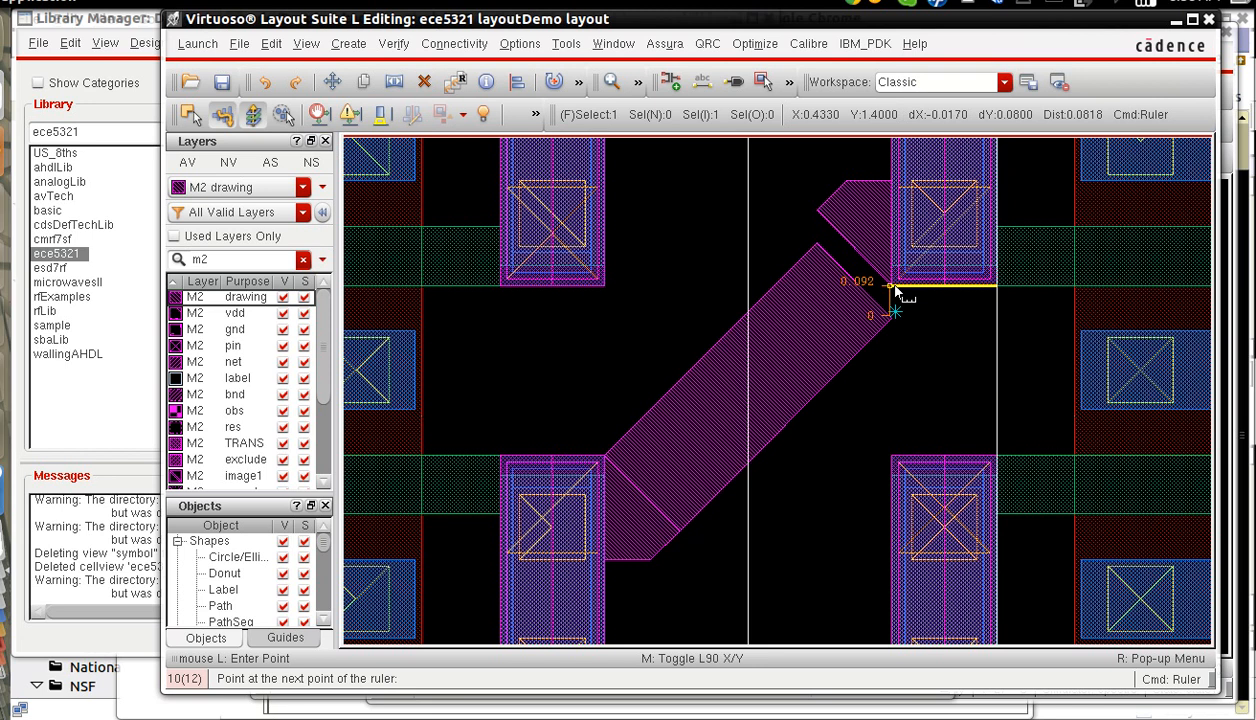
right_drag(777, 221, 949, 386)
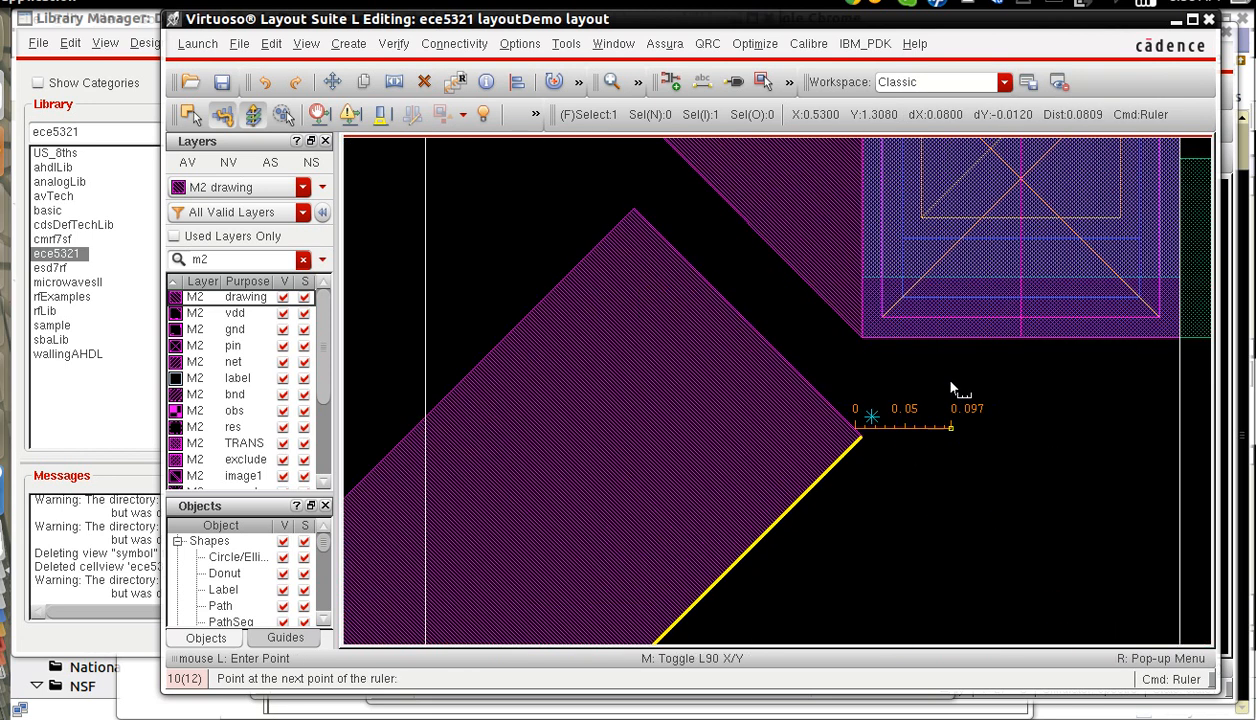
key(Escape)
key(k)
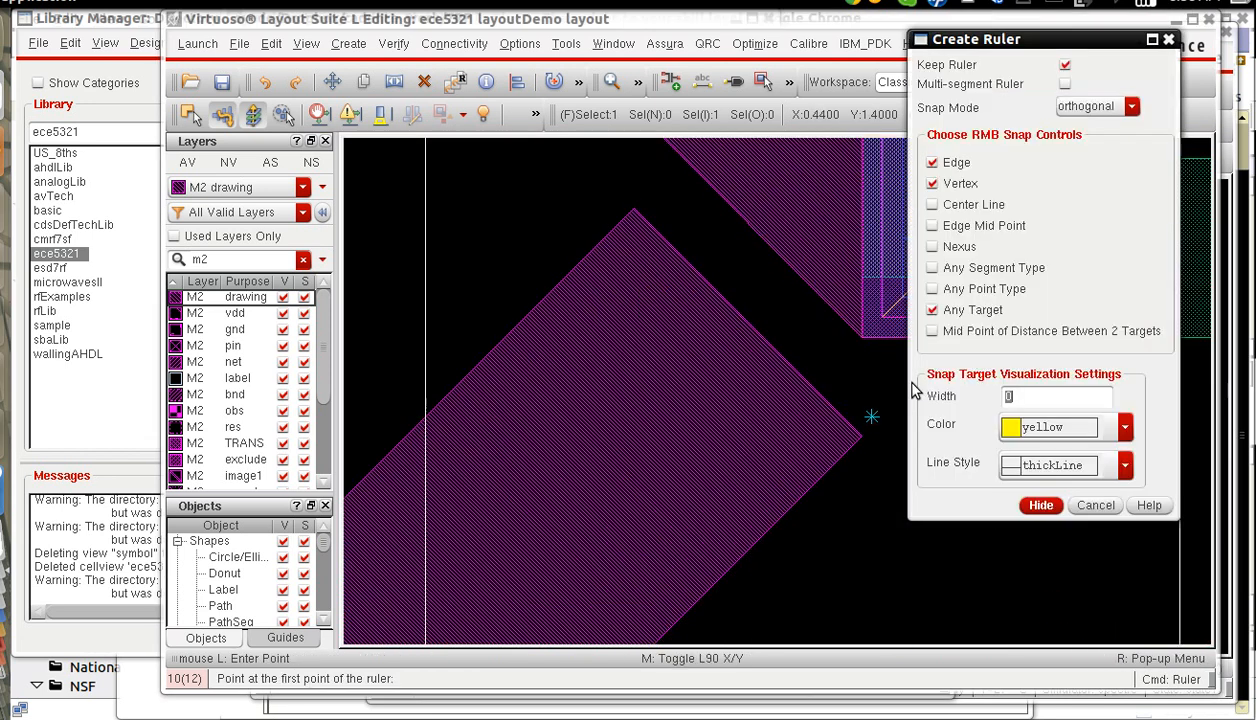
click(861, 438)
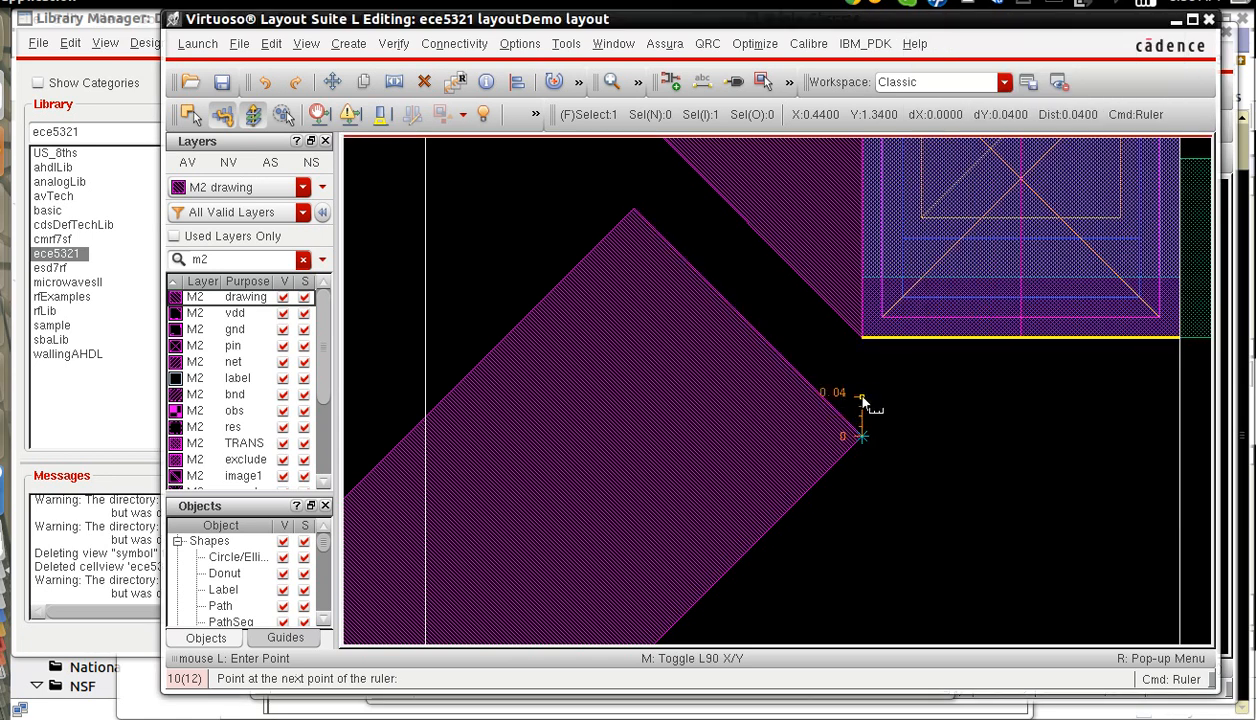
click(861, 338)
key(Escape)
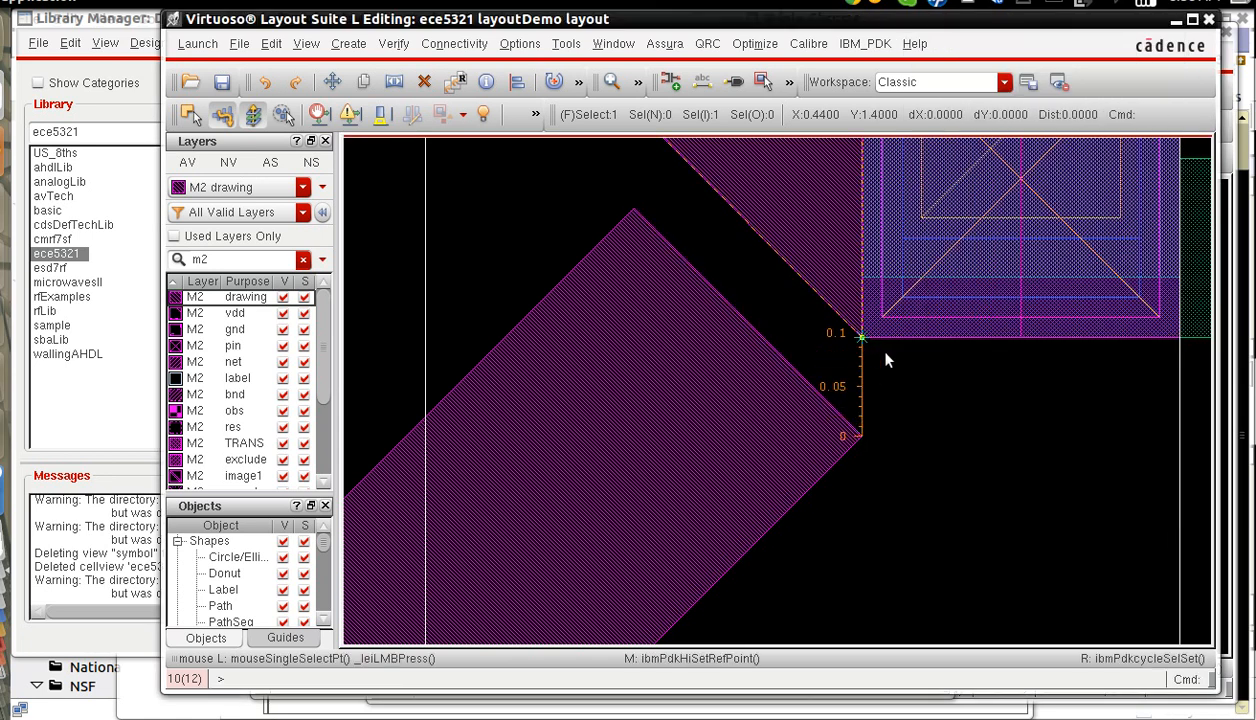
Stretch the lower end of the upper-right M2 gate strip down by 0.05 to Y 1.35.
key(s)
key(F3)
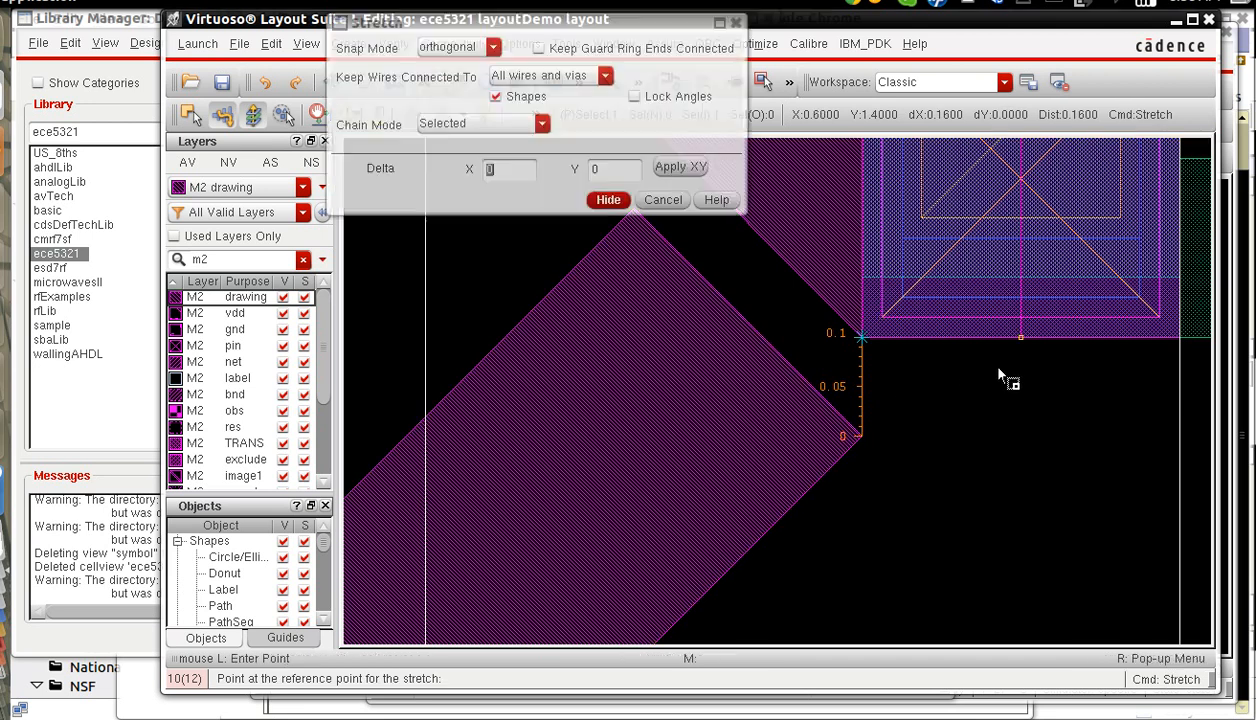
key(F3)
click(990, 338)
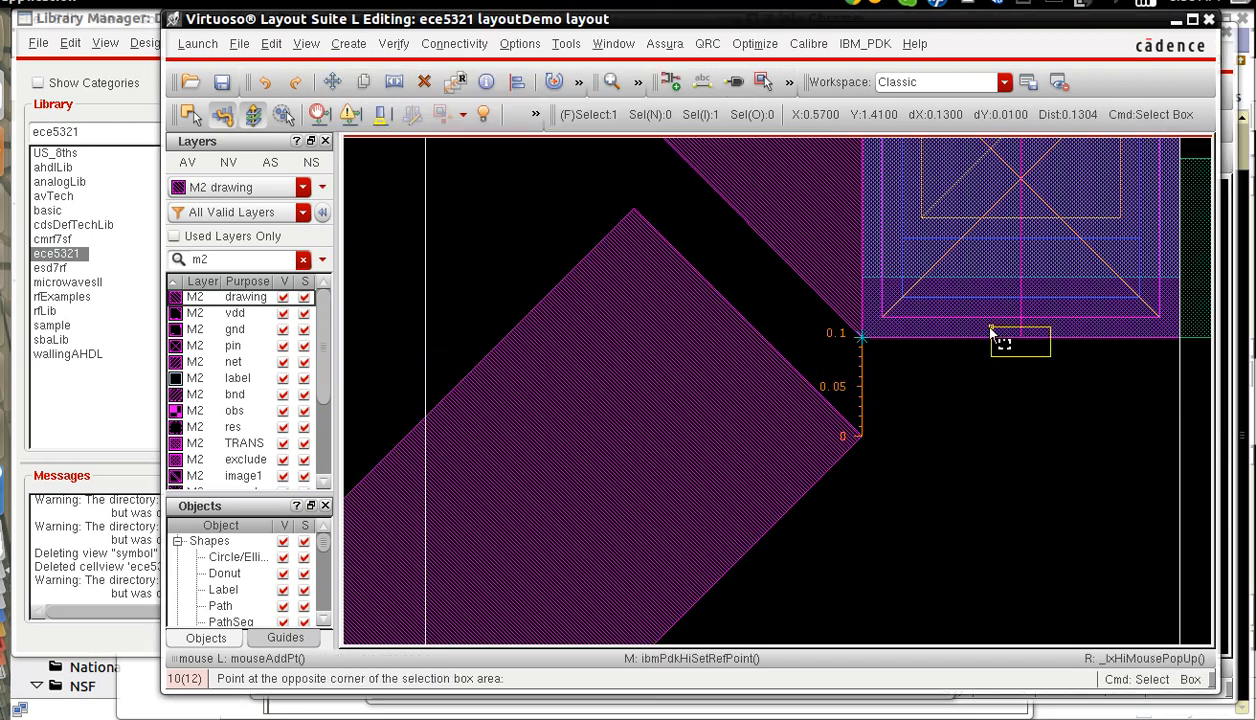
click(995, 339)
click(1021, 340)
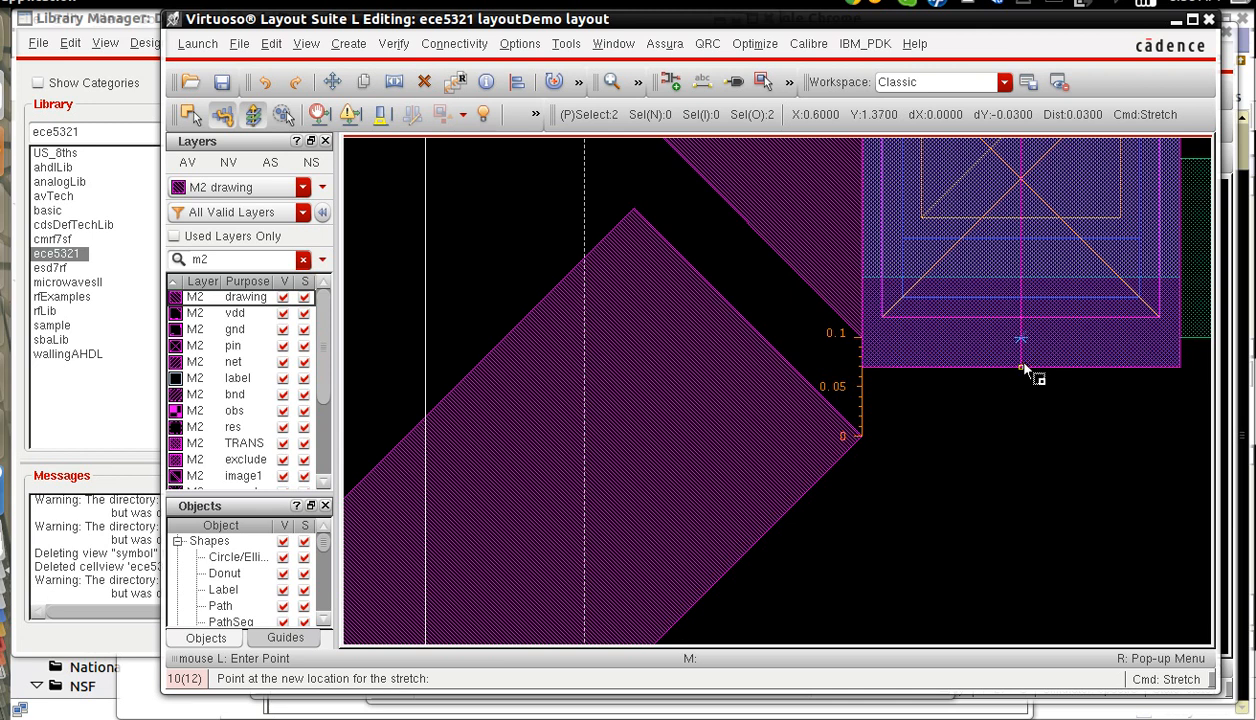
click(1021, 388)
key(Escape)
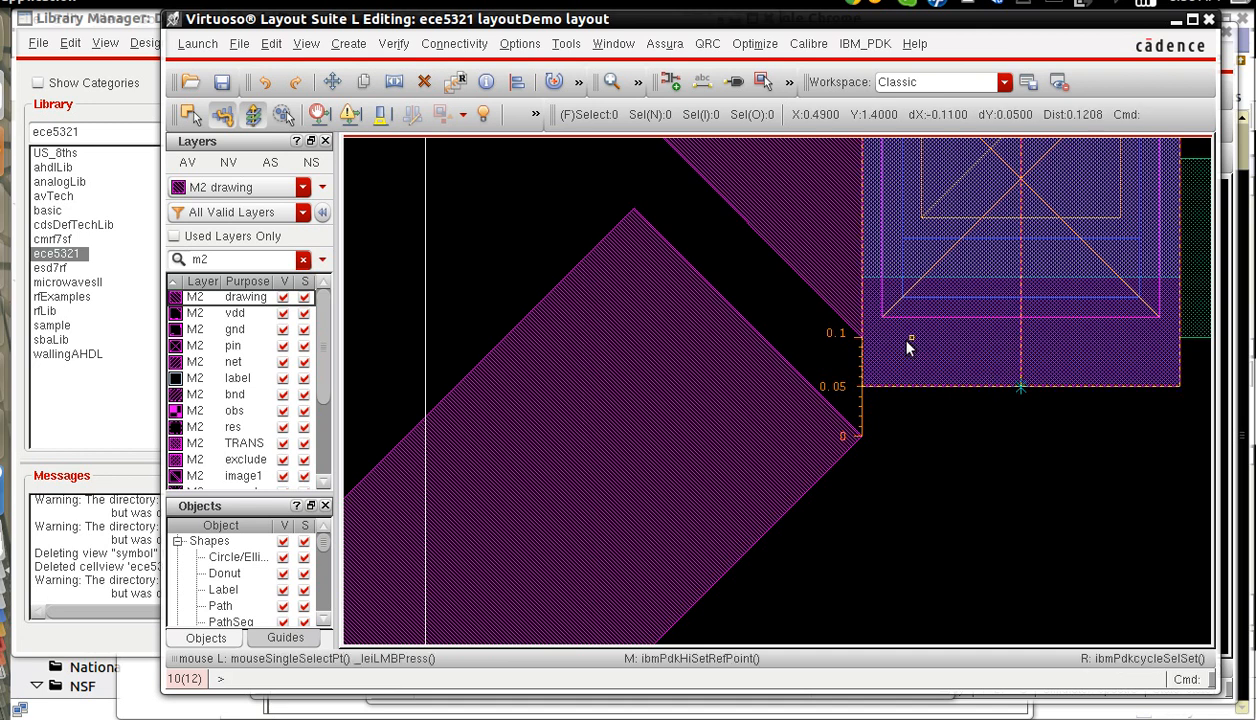
Move the M2 polygon attached to the upper-right gate strip straight down by 0.05.
key(m)
drag(562, 32, 301, 56)
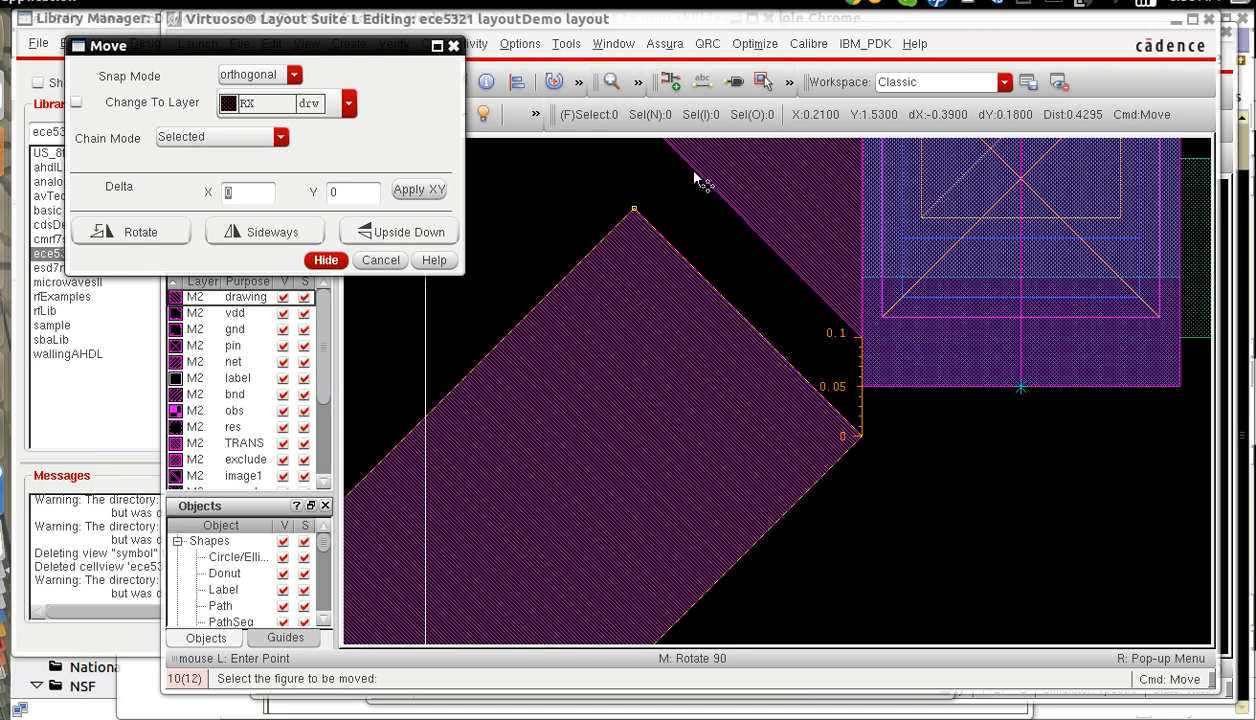
click(700, 30)
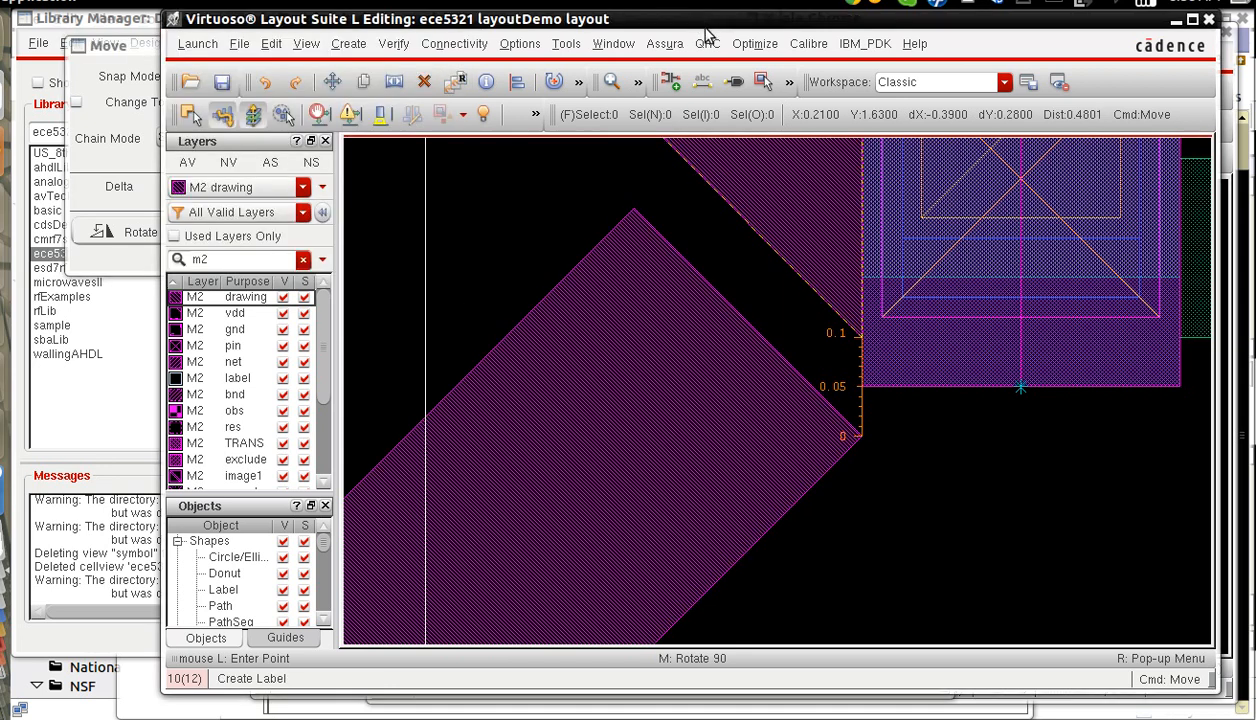
click(734, 210)
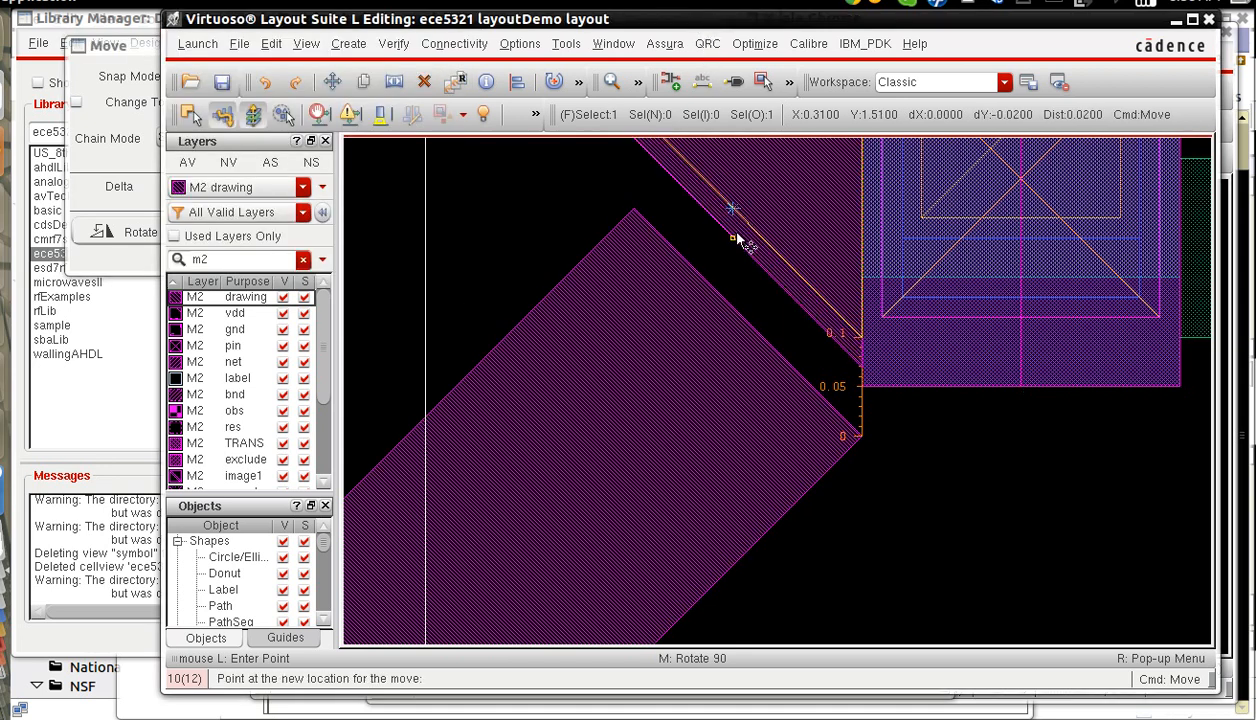
click(741, 262)
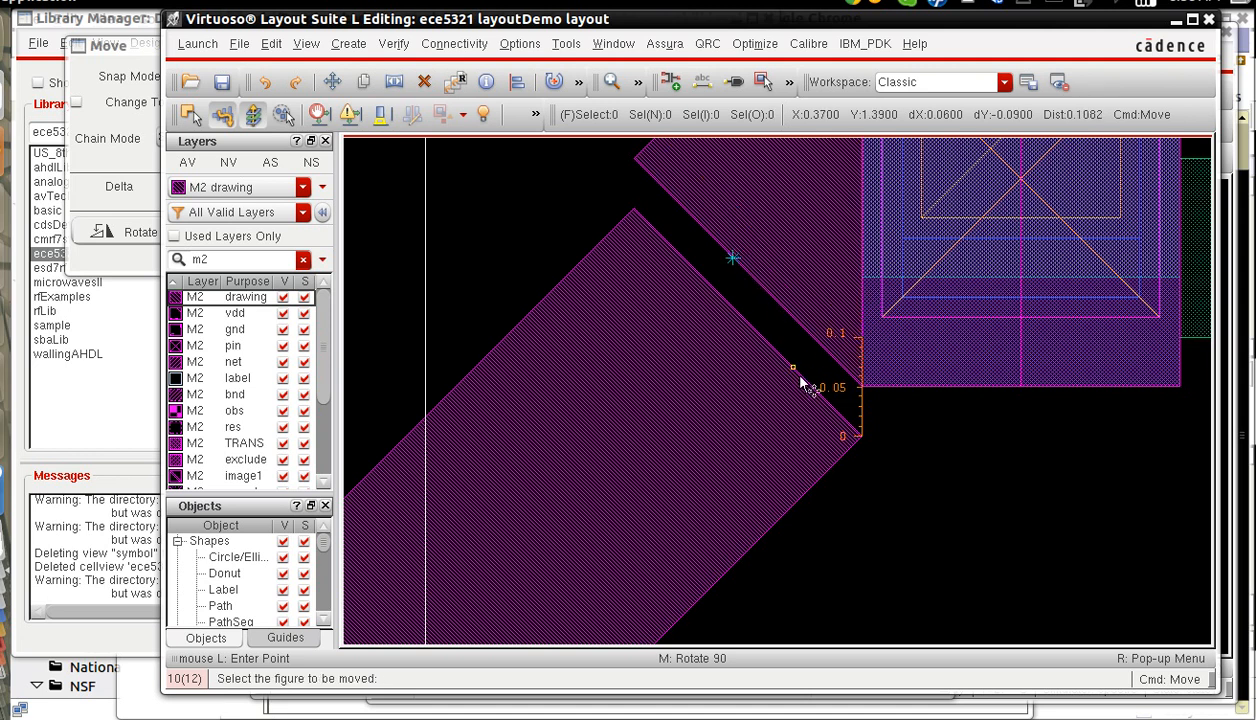
key(Escape)
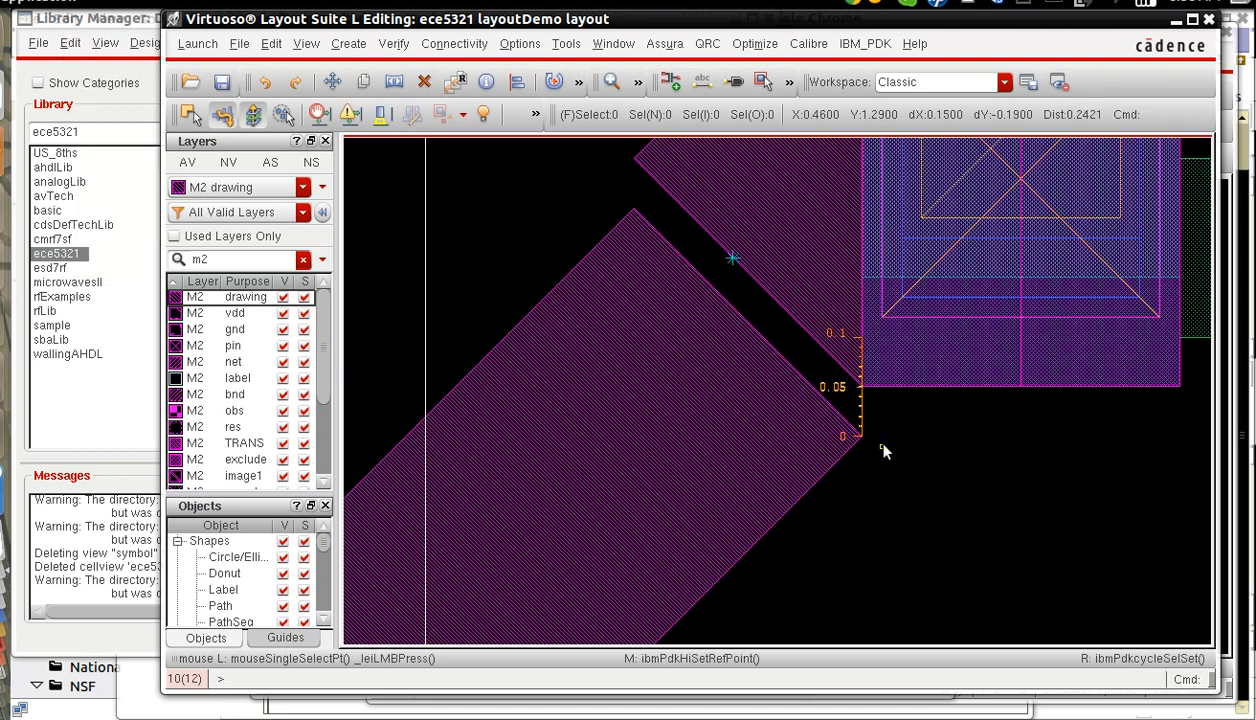
Move the diagonal M2 polygon up by 0.05 so its right corner meets the upper-right gate strip at (0.44, 1.35).
key(m)
click(866, 444)
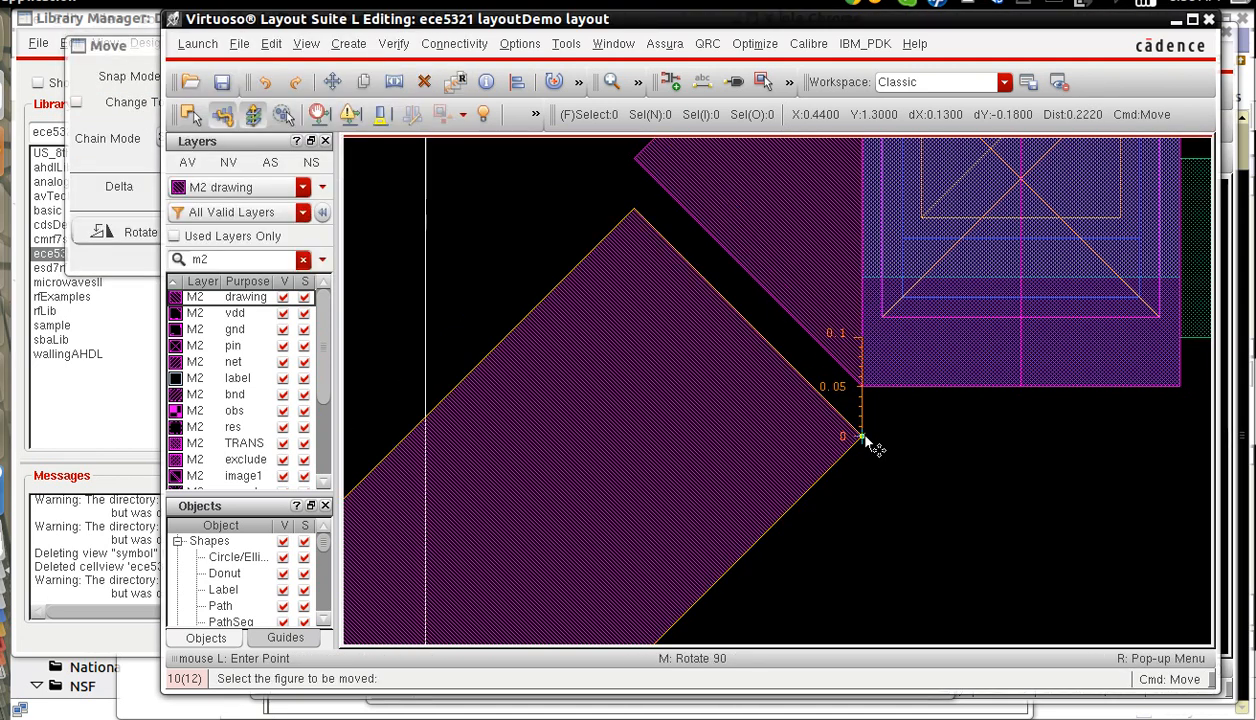
click(865, 398)
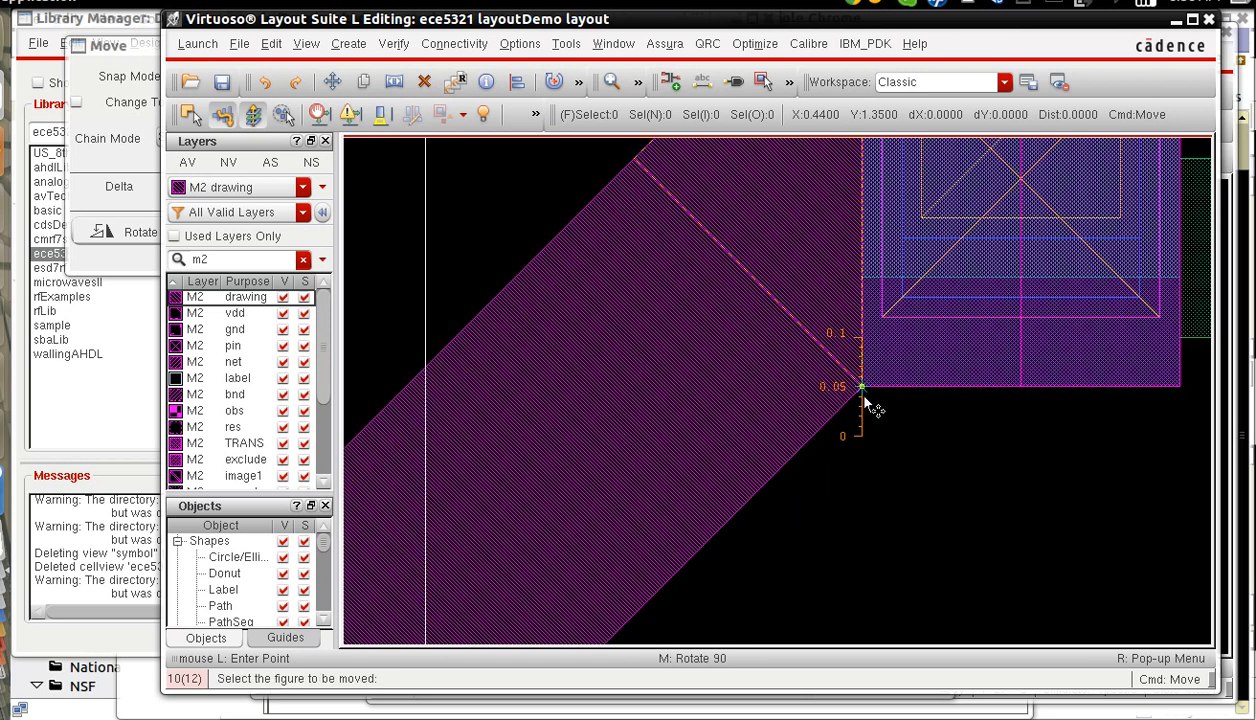
key(f)
key(Escape)
Stretch the upper end of the lower-left M2 gate strip up by 0.05 to Y 0.93, level with the diagonal polygon's corner.
key(z)
click(711, 537)
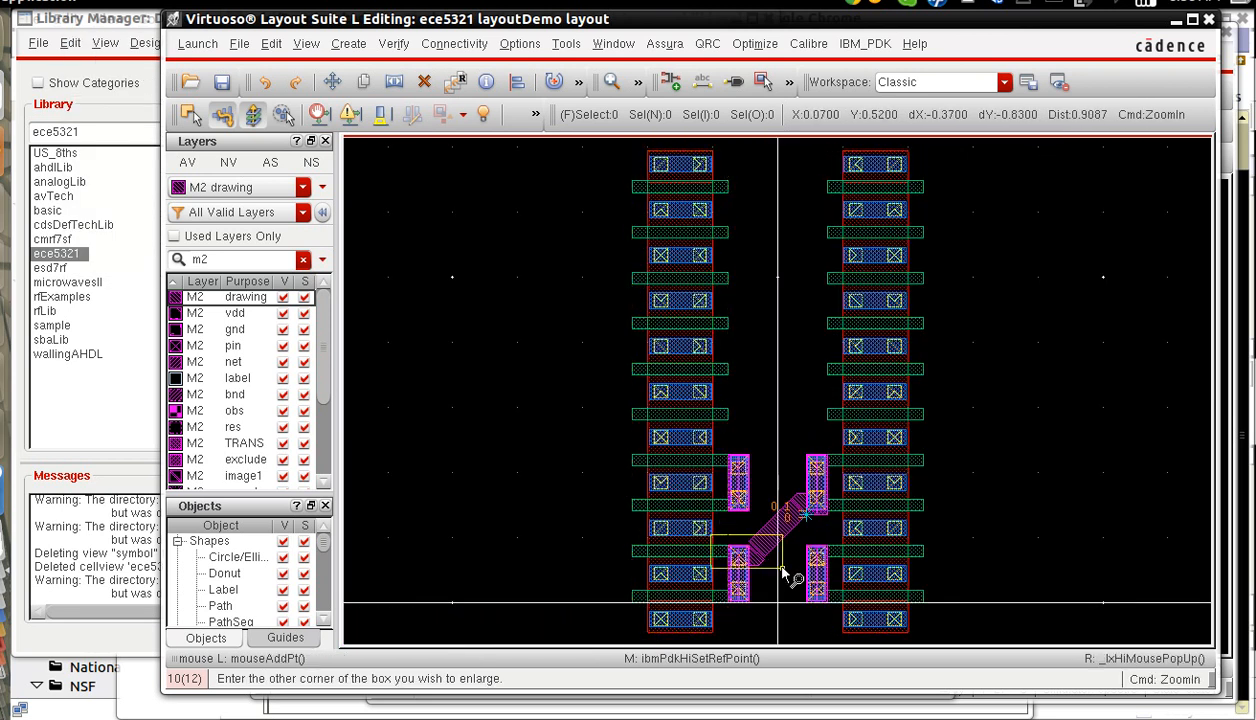
click(783, 572)
click(495, 205)
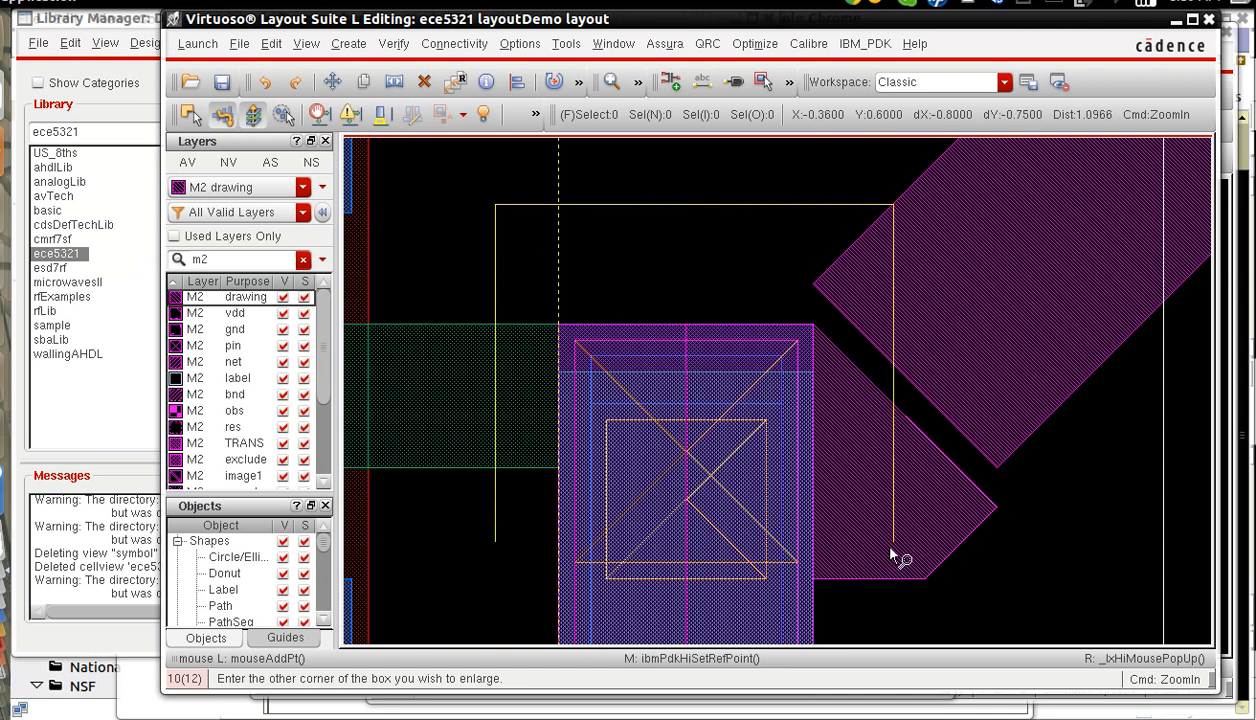
click(1022, 600)
key(s)
drag(647, 268, 710, 306)
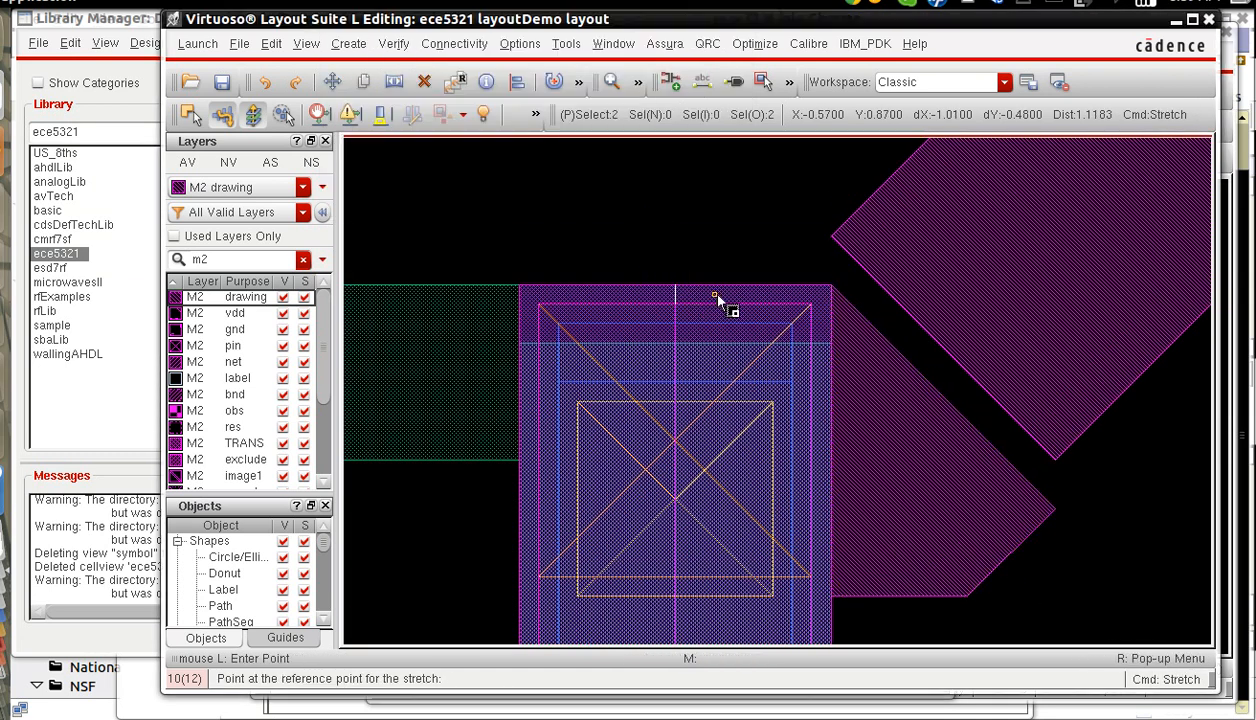
click(829, 286)
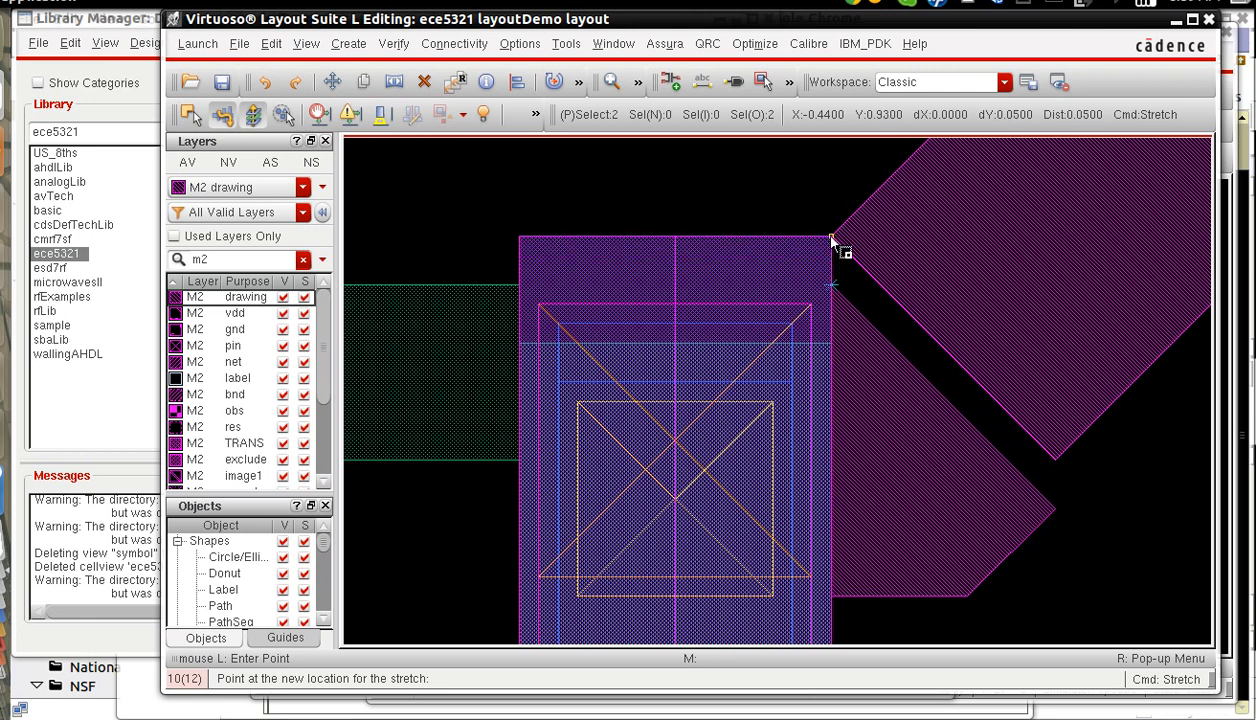
click(831, 236)
Move the M2 polygon on the lower-left gate strip up by 0.05 so it abuts the diagonal M2 polygon.
key(m)
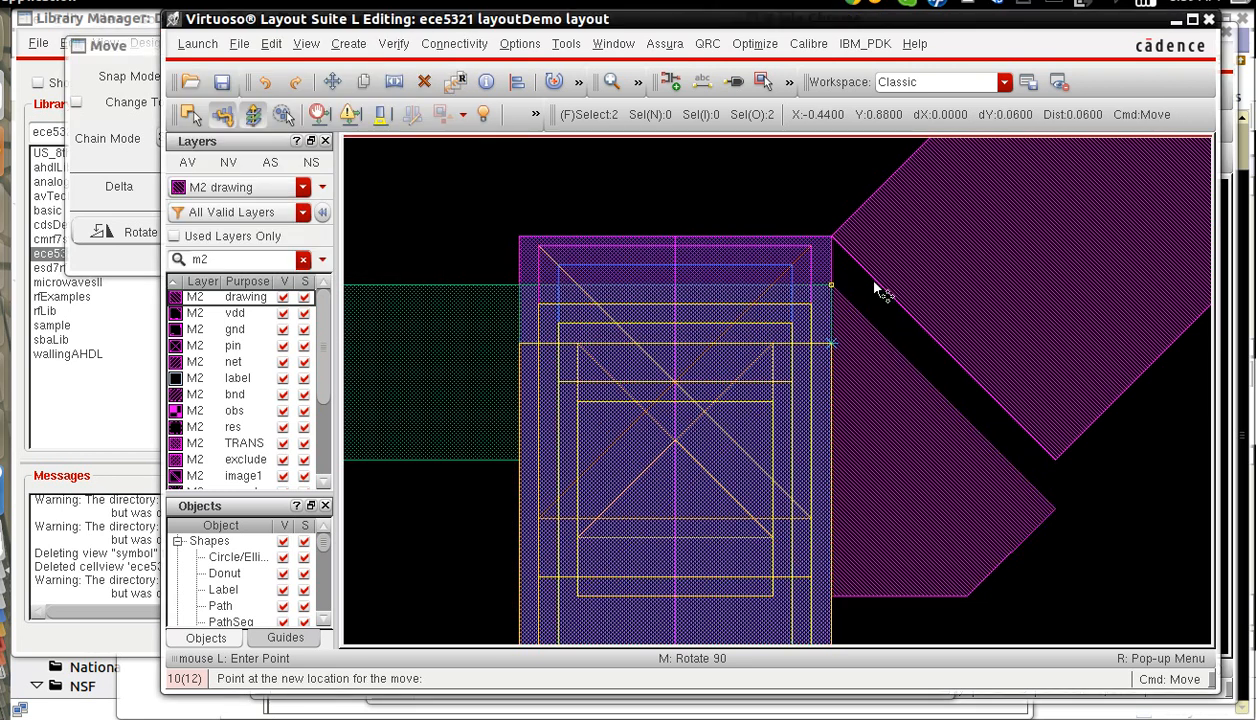
click(876, 290)
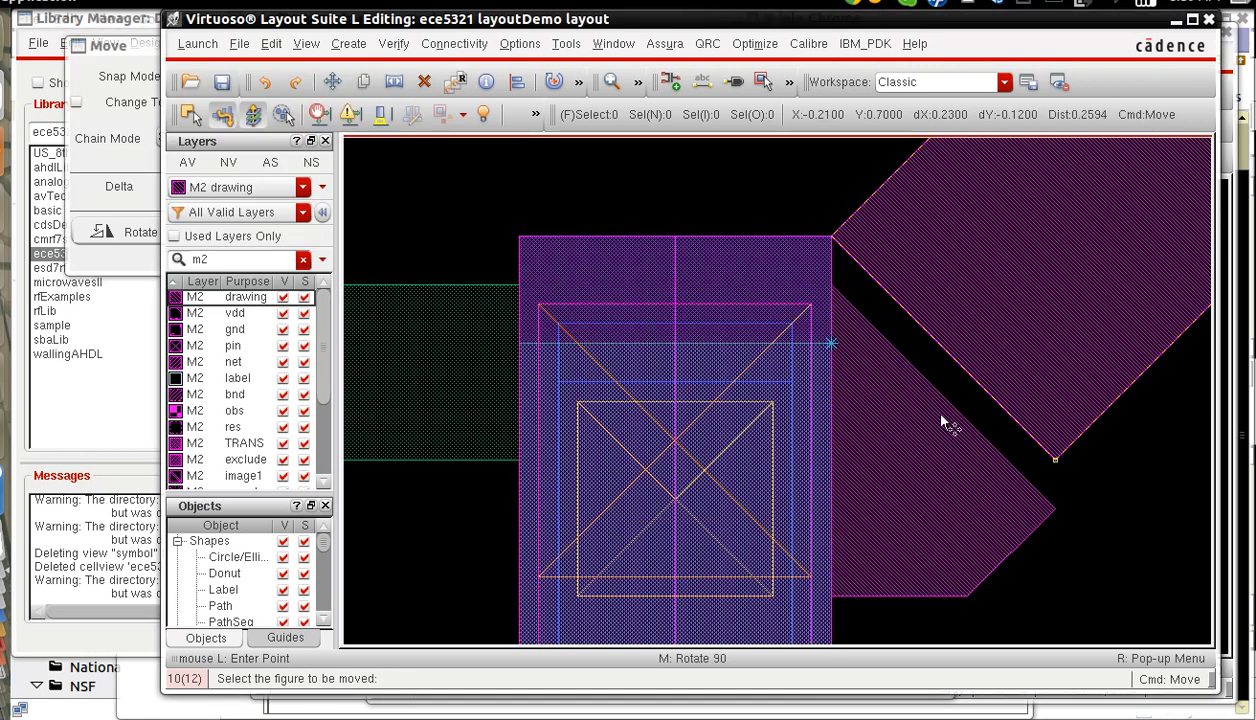
click(840, 305)
click(841, 258)
key(f)
key(z)
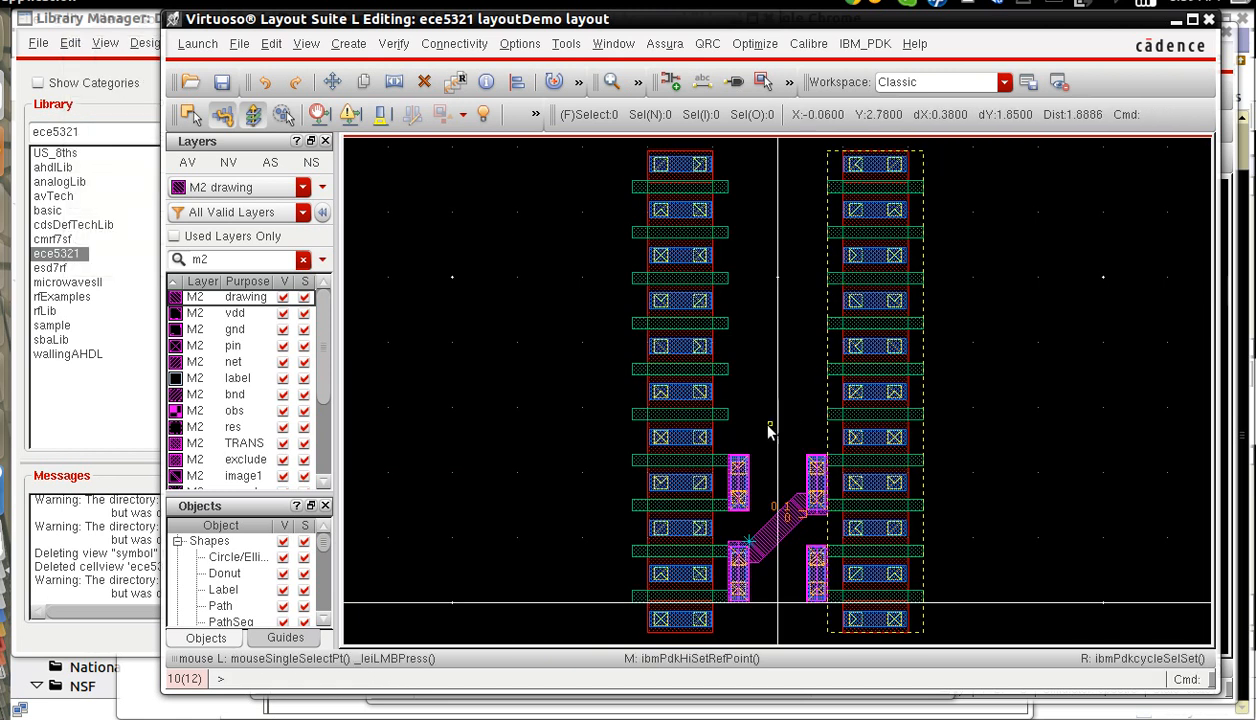
click(713, 467)
click(862, 581)
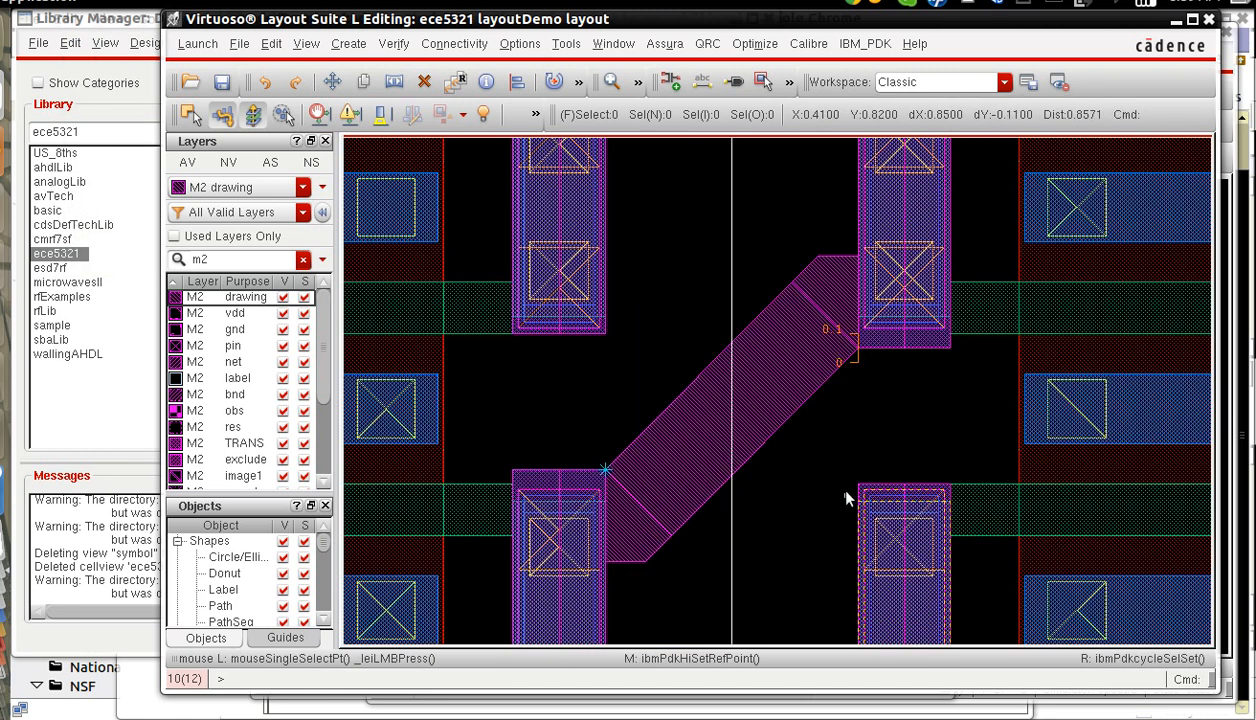
Stretch the upper end of the lower-right M2 gate strip up until it is level with the lower-left strip.
key(z)
click(832, 443)
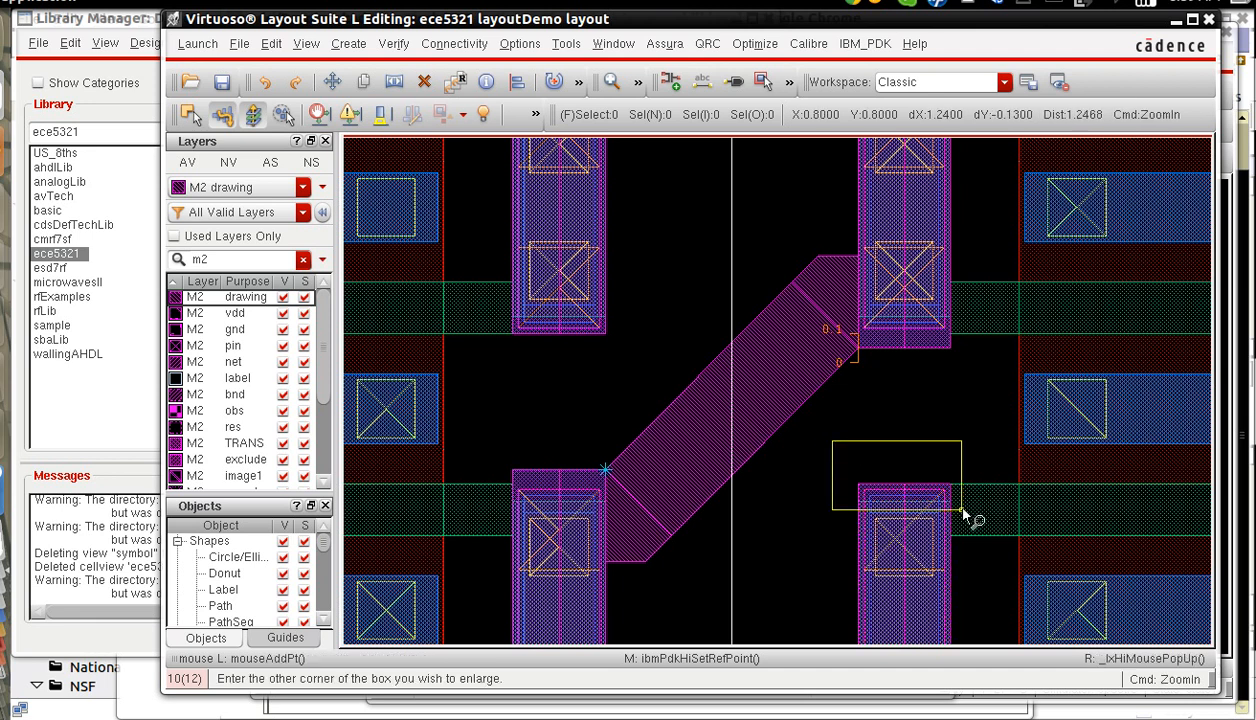
click(961, 510)
key(s)
click(833, 460)
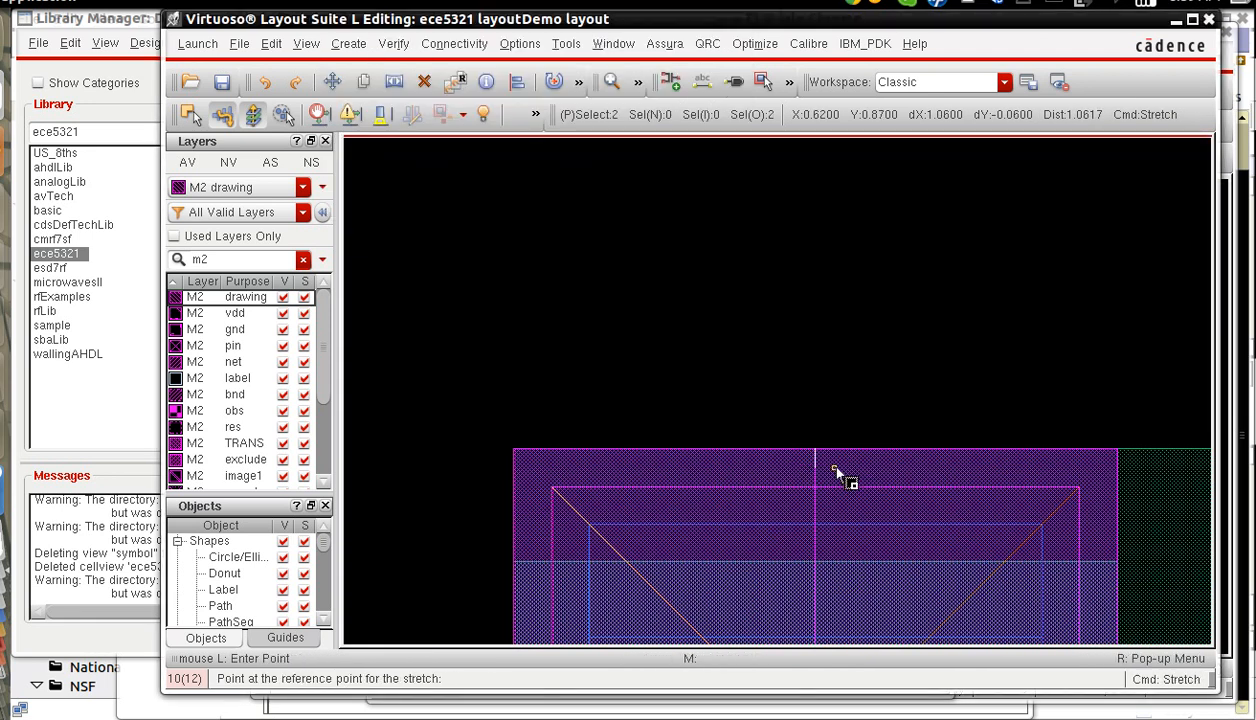
click(736, 455)
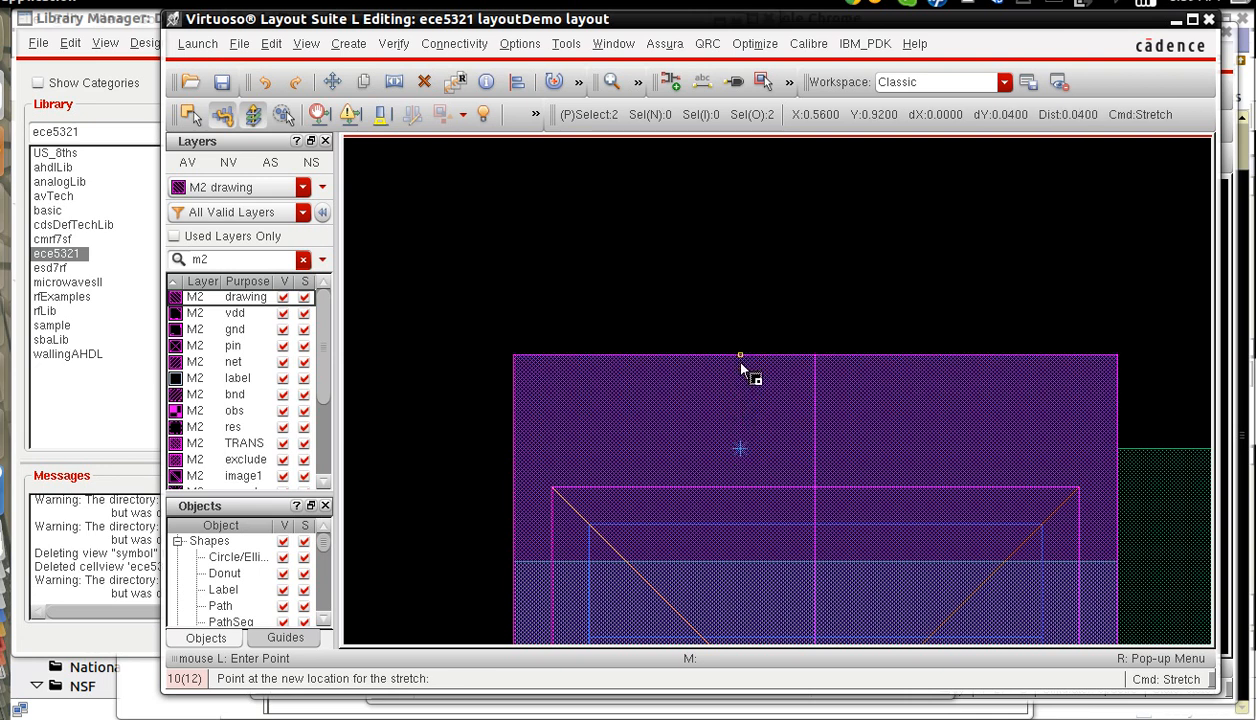
click(742, 367)
Stretch the lower ends of both lower gate strips down together by 0.05 to Y -0.05.
key(f)
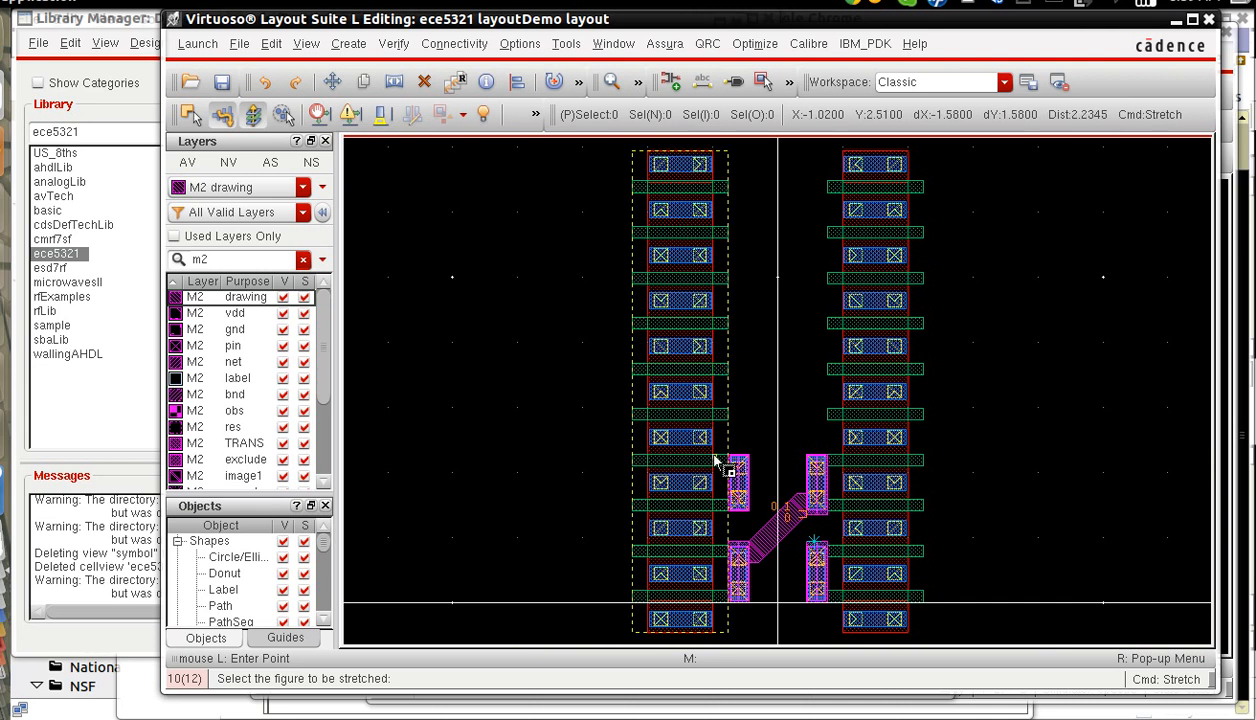
key(z)
click(785, 566)
click(851, 622)
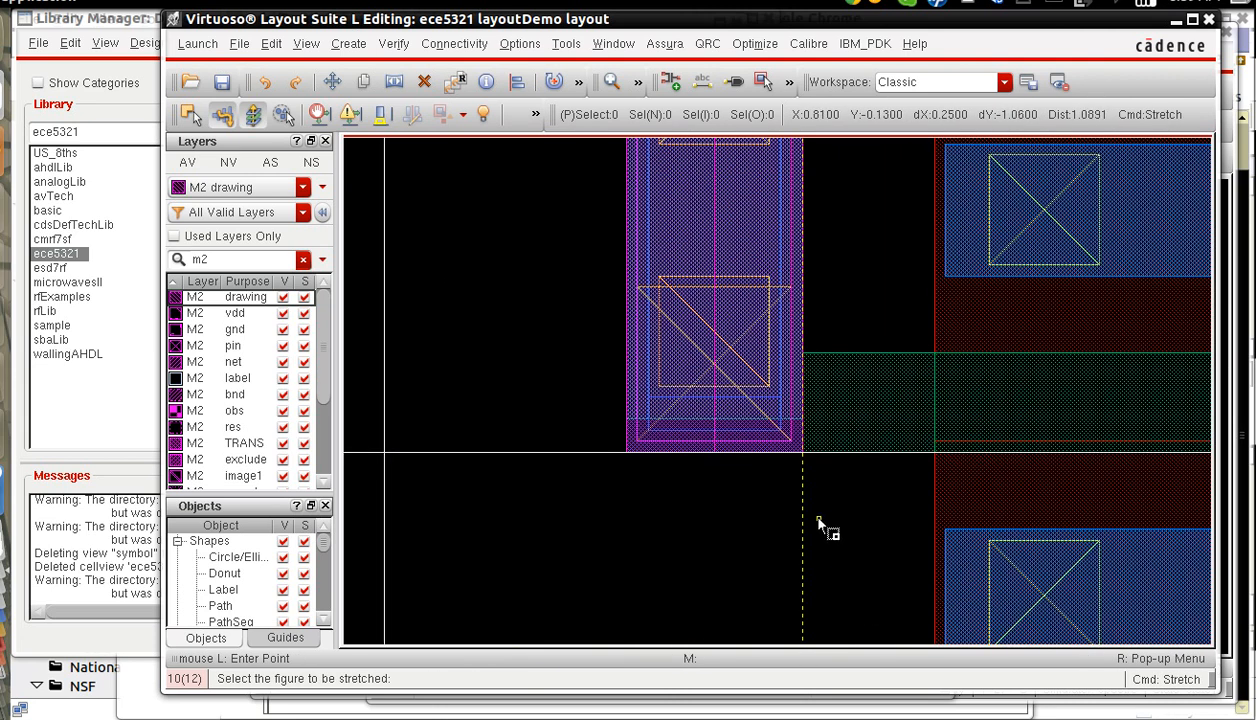
key(f)
key(z)
click(660, 560)
click(876, 619)
drag(969, 432, 605, 402)
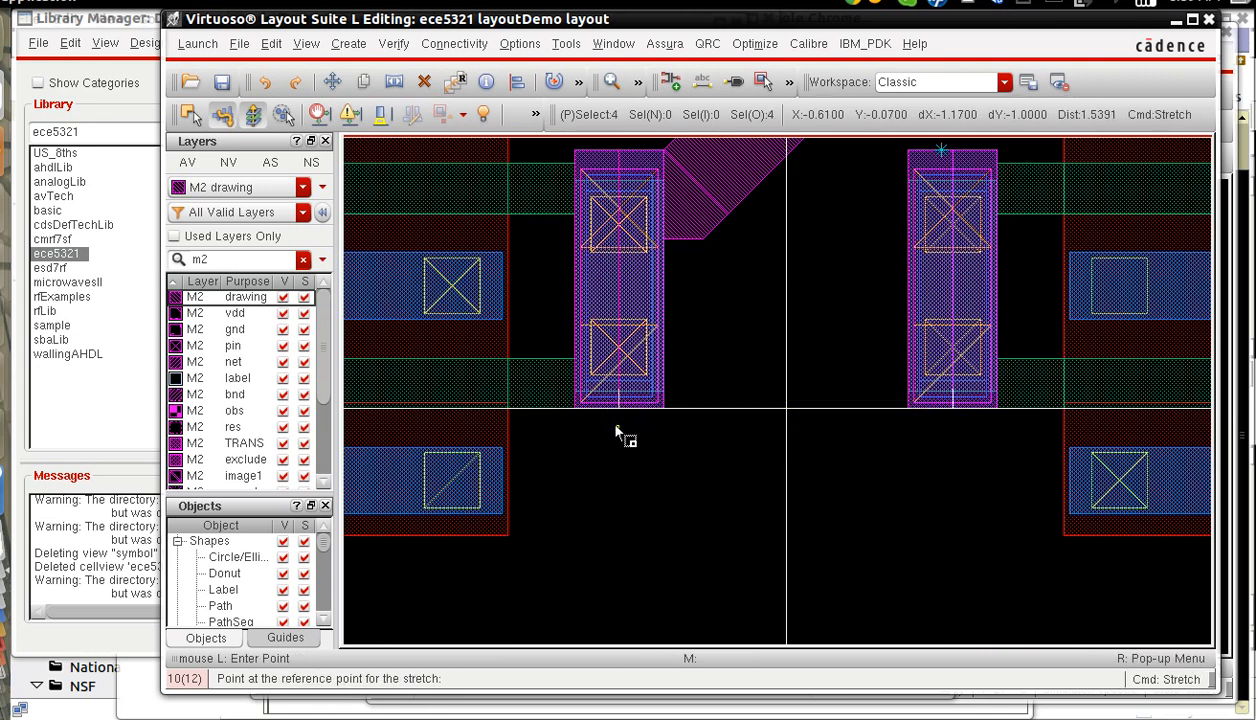
right_drag(533, 370, 632, 421)
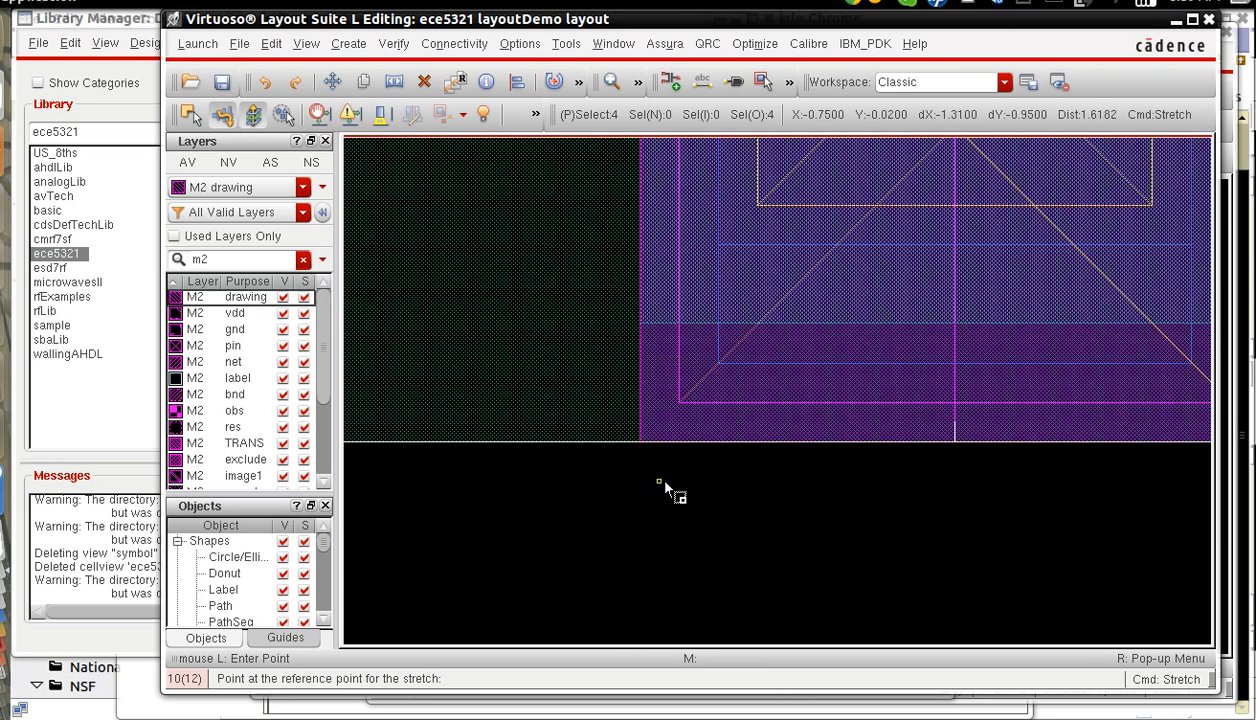
click(641, 440)
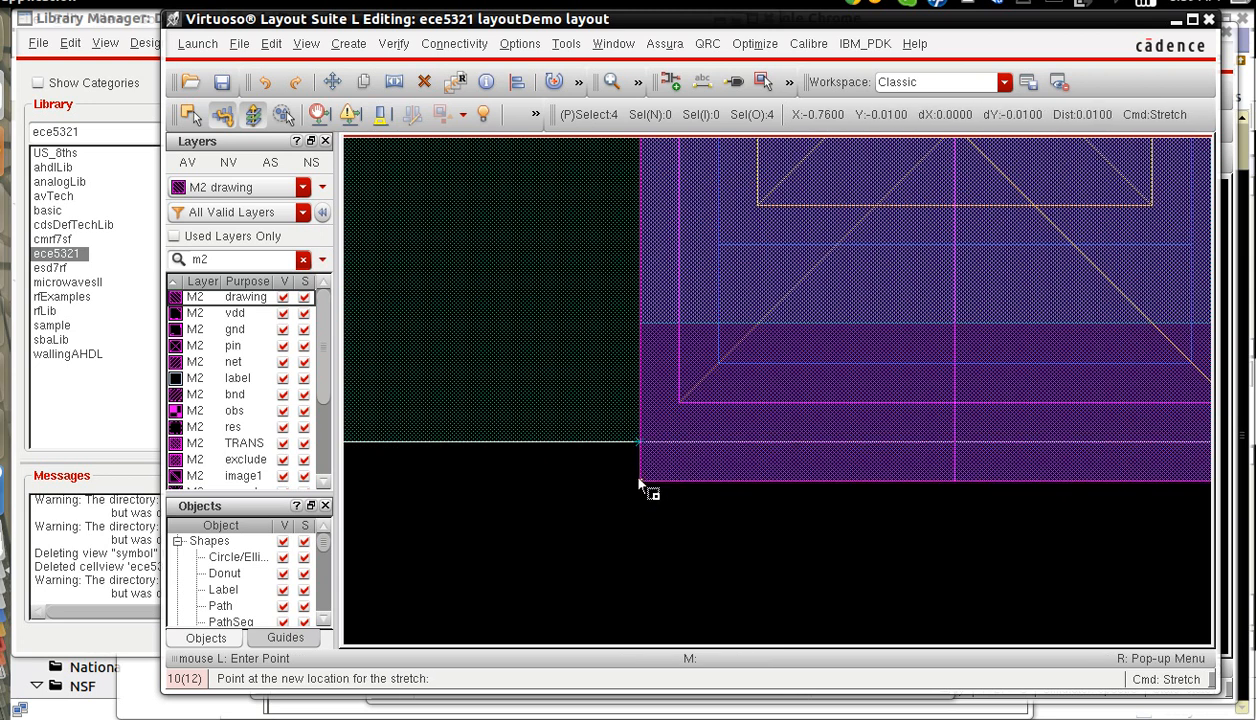
click(636, 532)
Stretch the upper ends of both upper gate strips up together by 0.05 to Y 2.33.
key(f)
right_drag(700, 428, 852, 472)
click(531, 390)
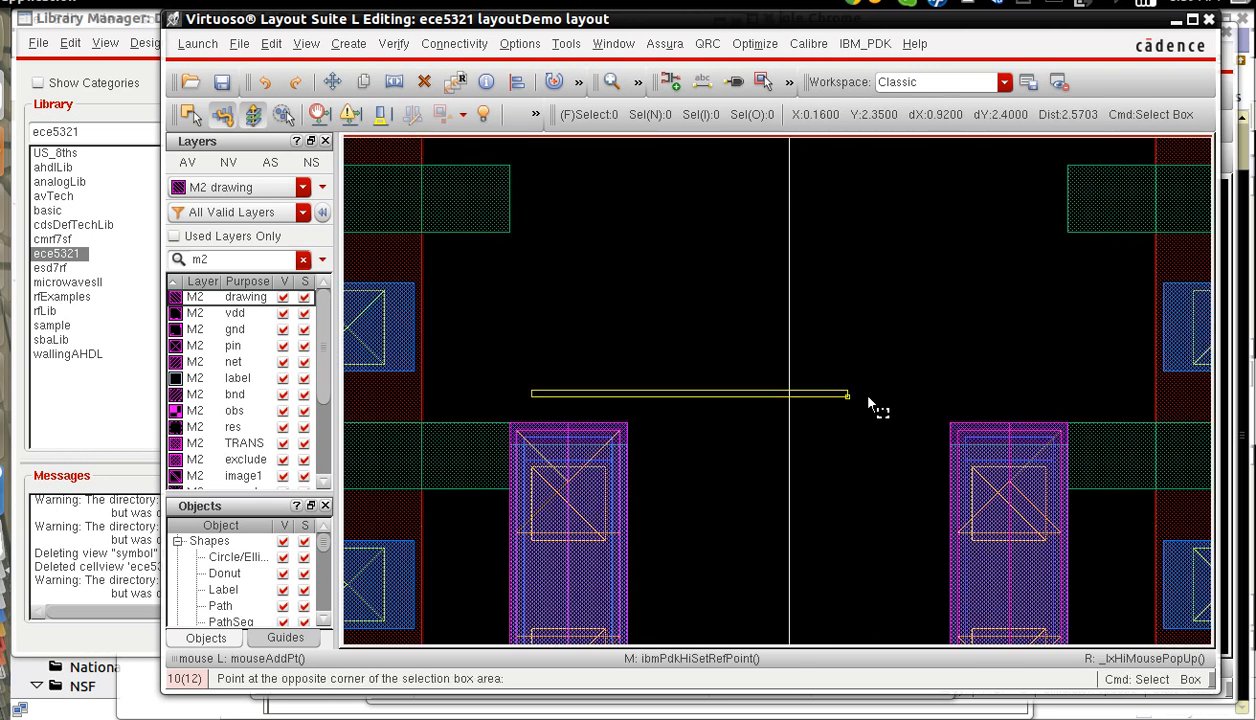
click(1039, 440)
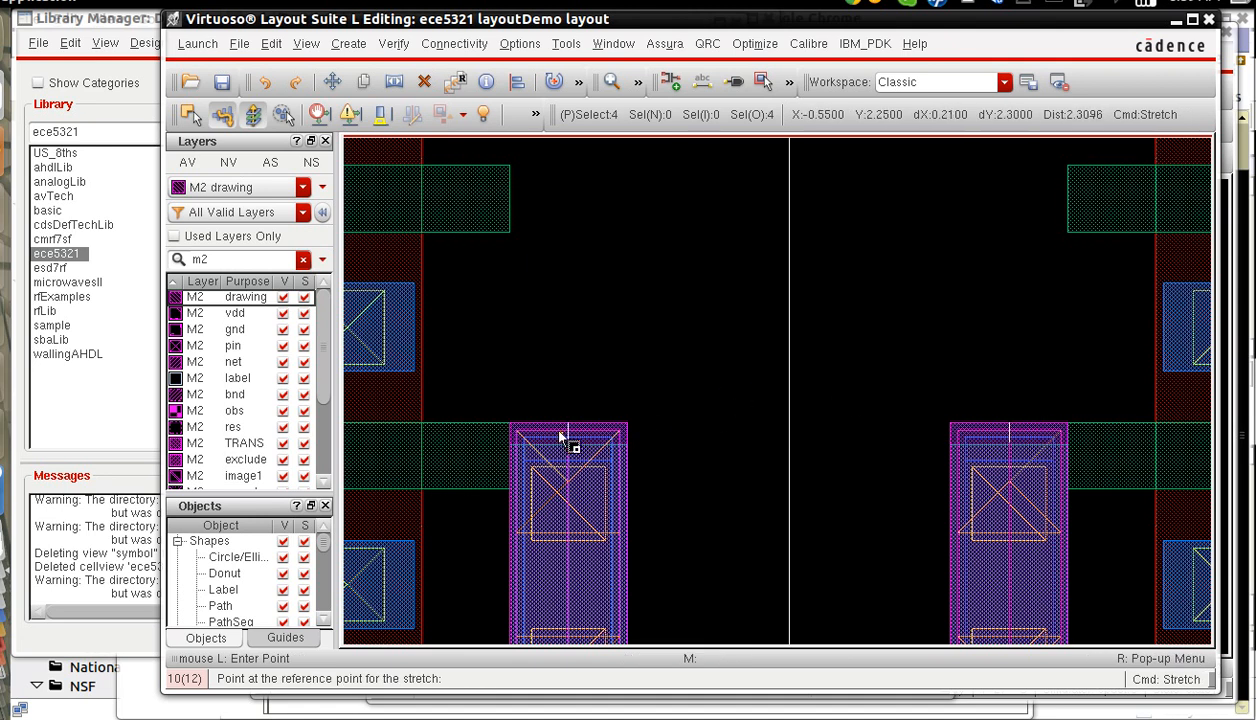
click(509, 424)
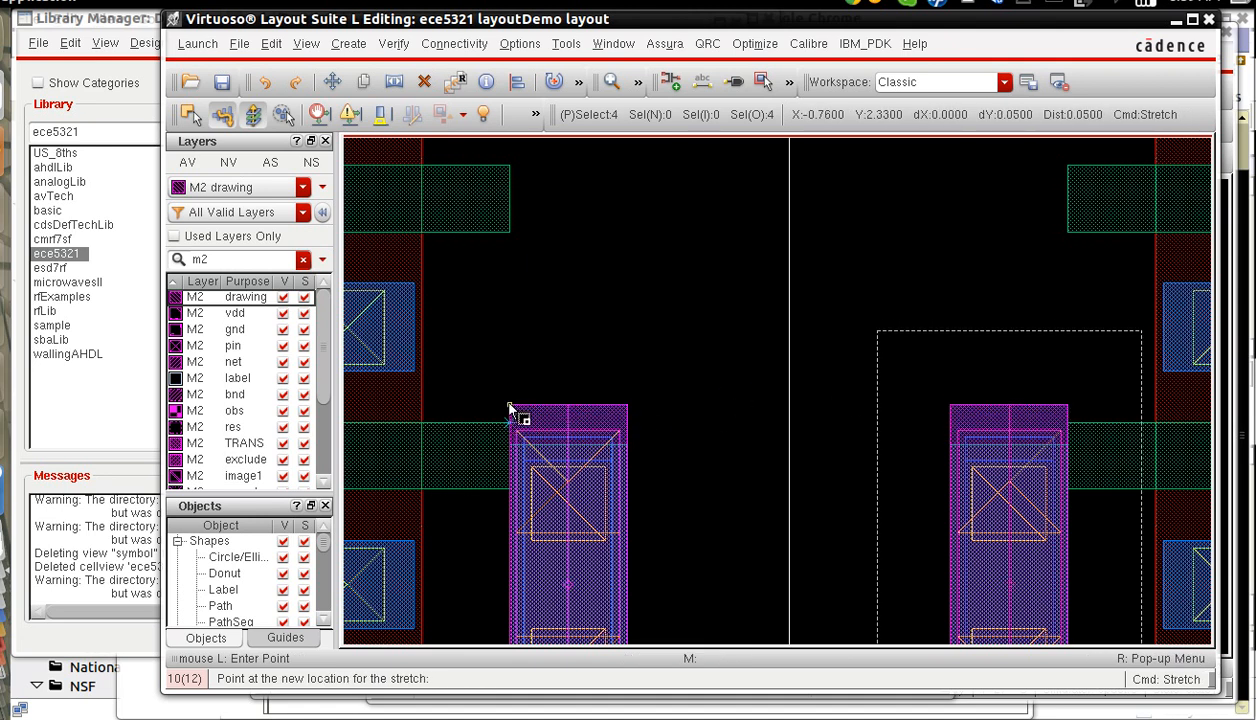
click(509, 409)
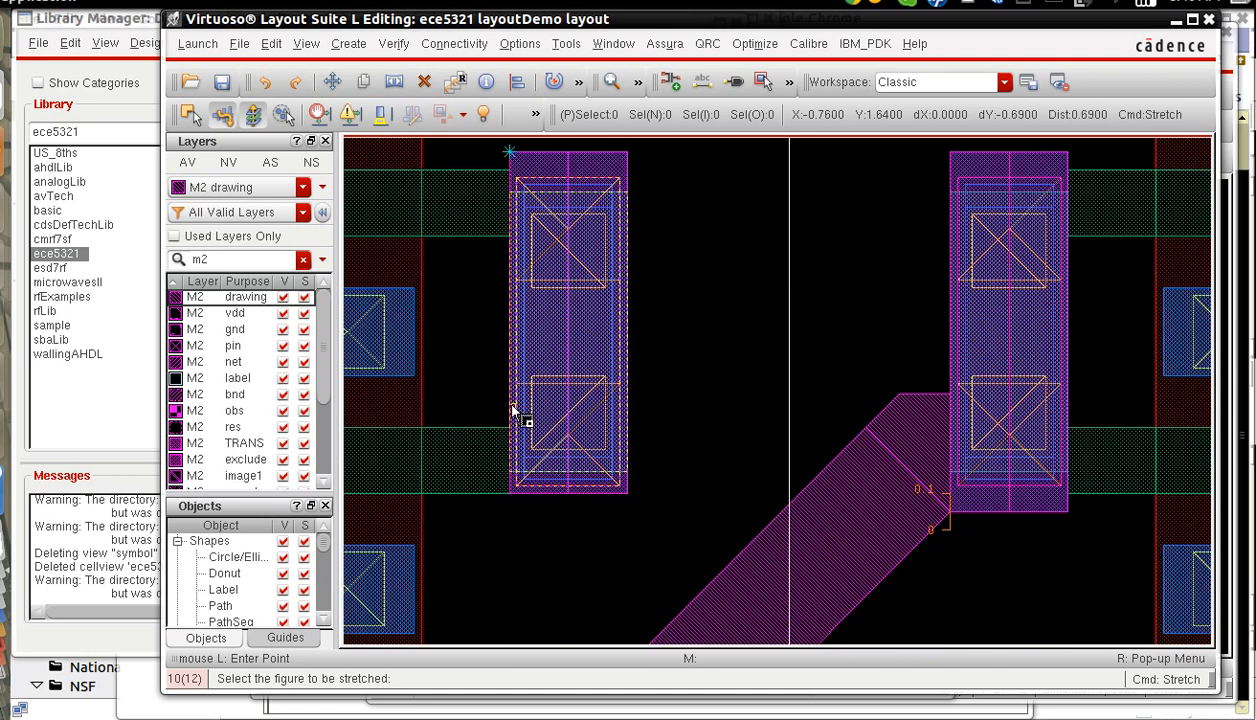
Stretch the lower end of the upper-left gate strip down to Y 1.35, level with the upper-right strip.
click(559, 489)
click(638, 510)
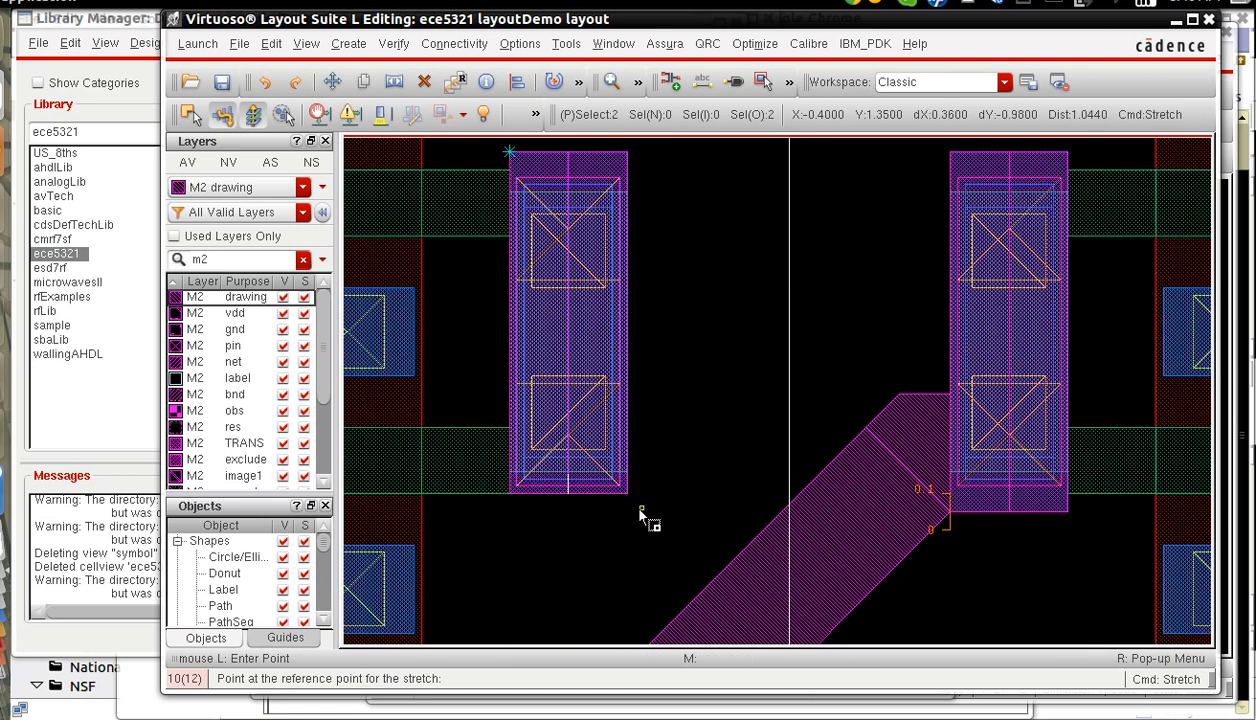
click(626, 493)
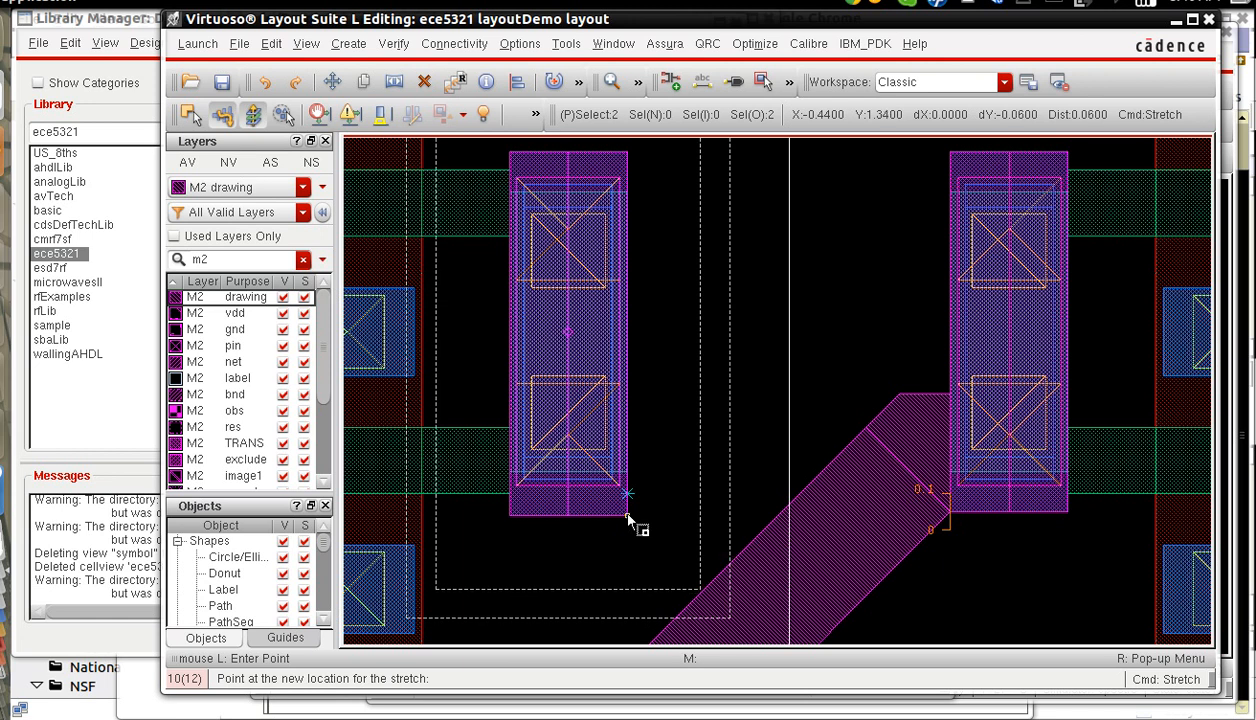
click(628, 514)
Select the diagonal M2 polygons between the gate strips and set up a copy that changes them to the M1 drawing layer.
key(f)
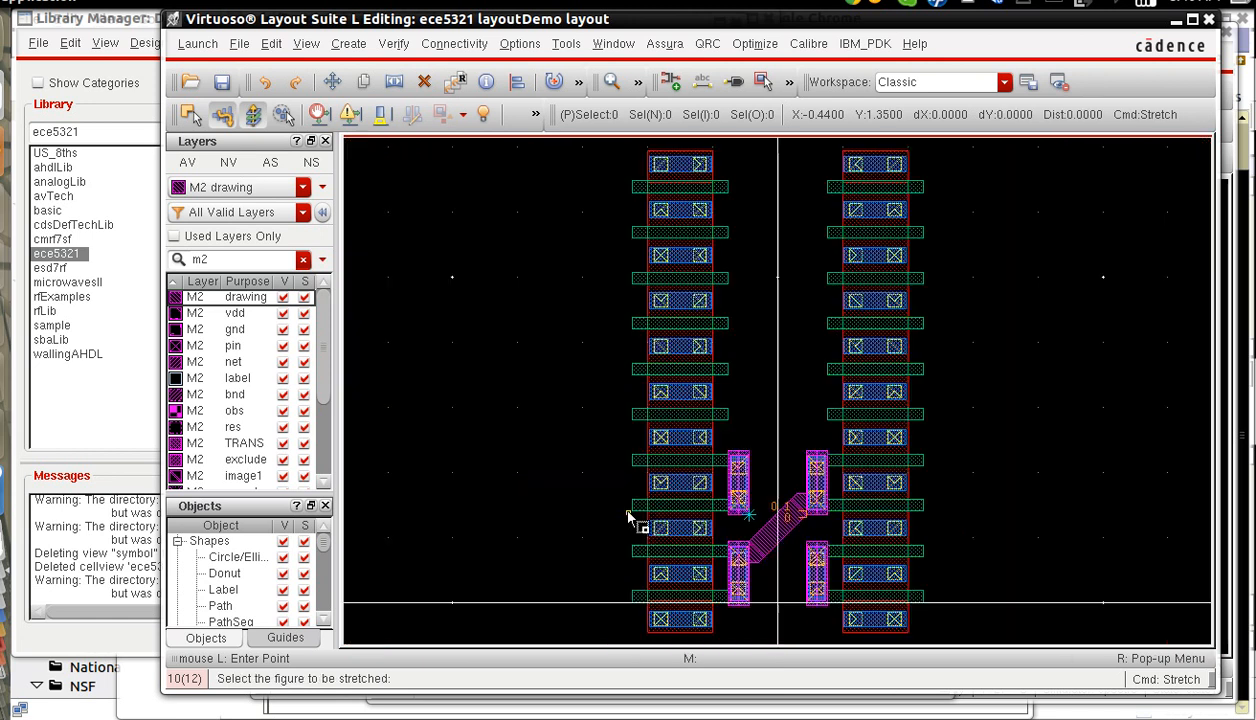
key(z)
click(671, 423)
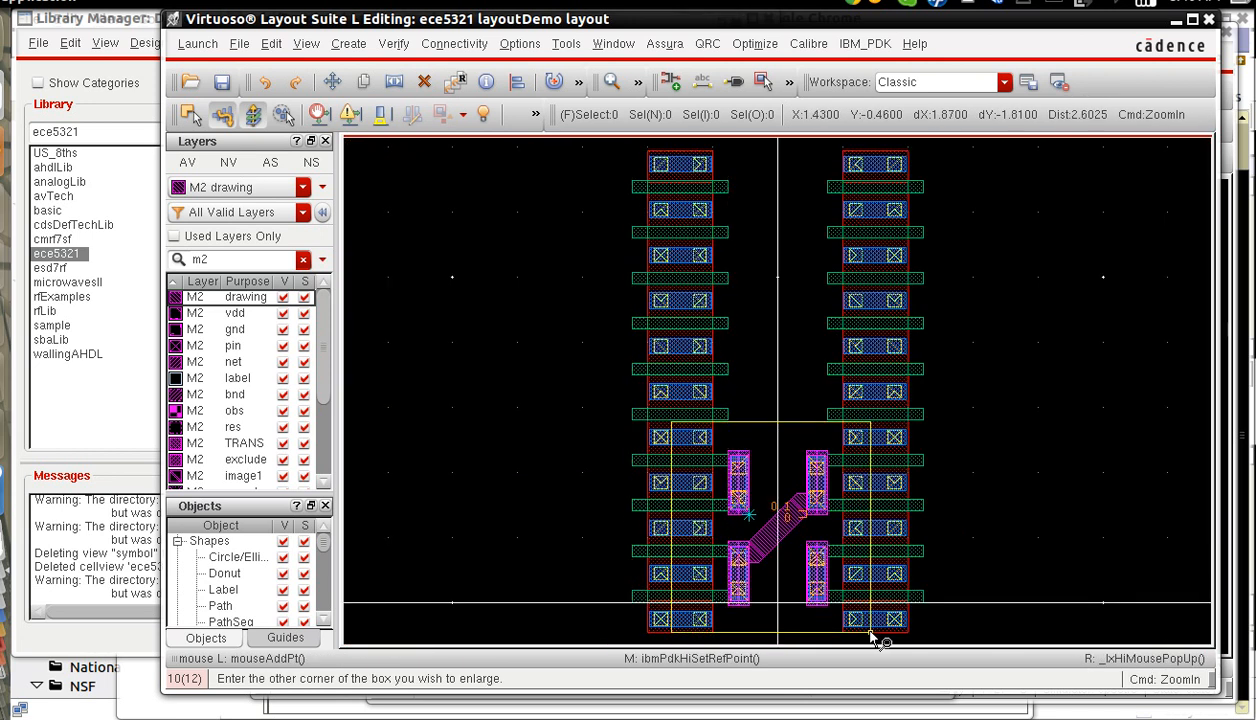
click(871, 637)
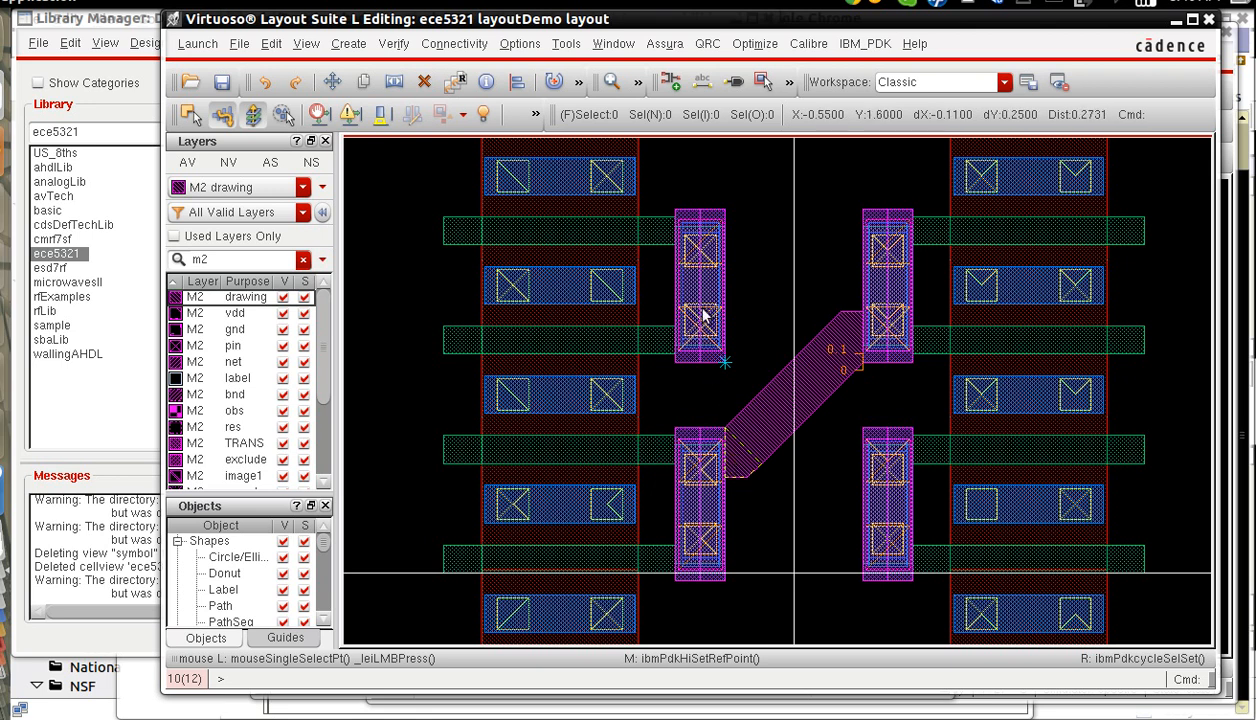
drag(699, 290, 878, 506)
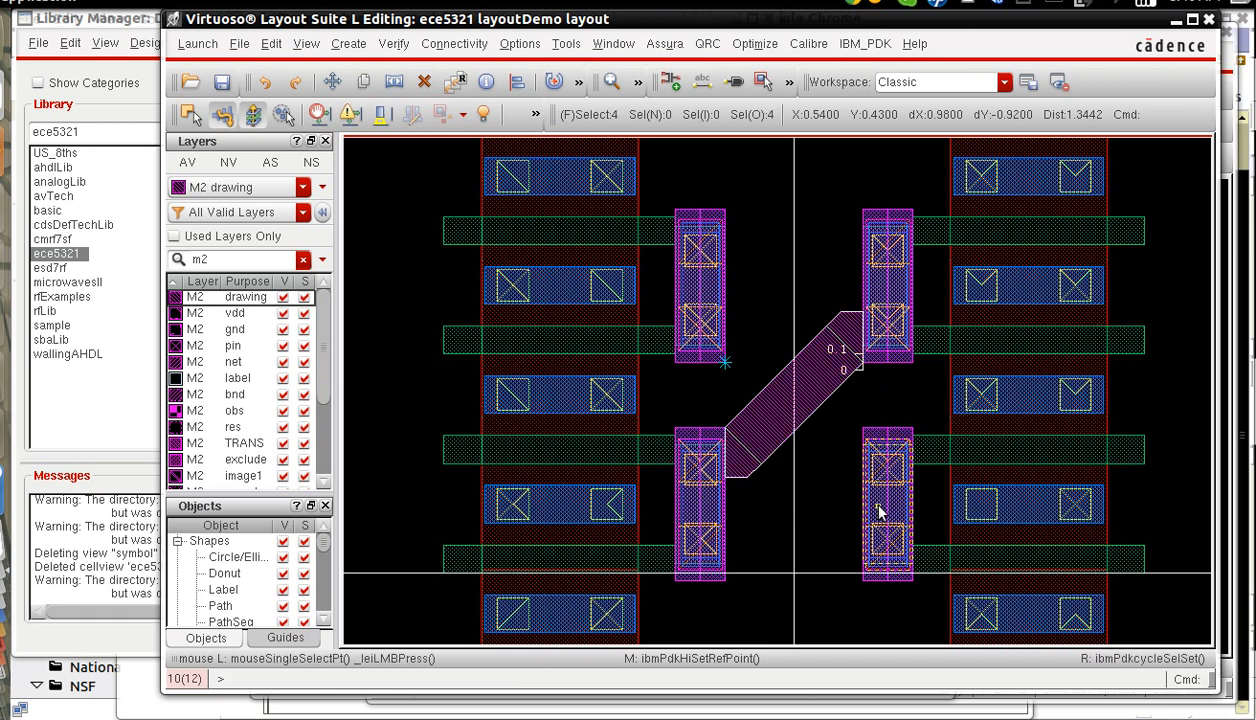
key(c)
click(36, 115)
click(305, 118)
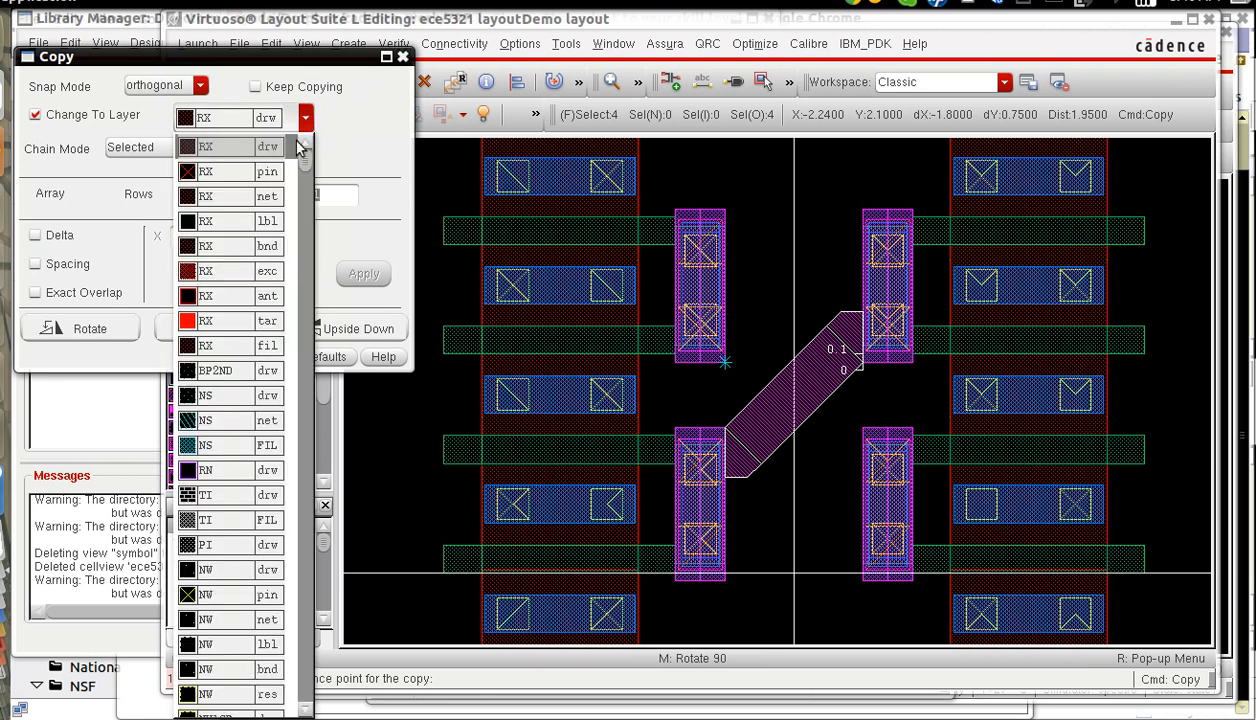
scroll(305, 185, down, 10)
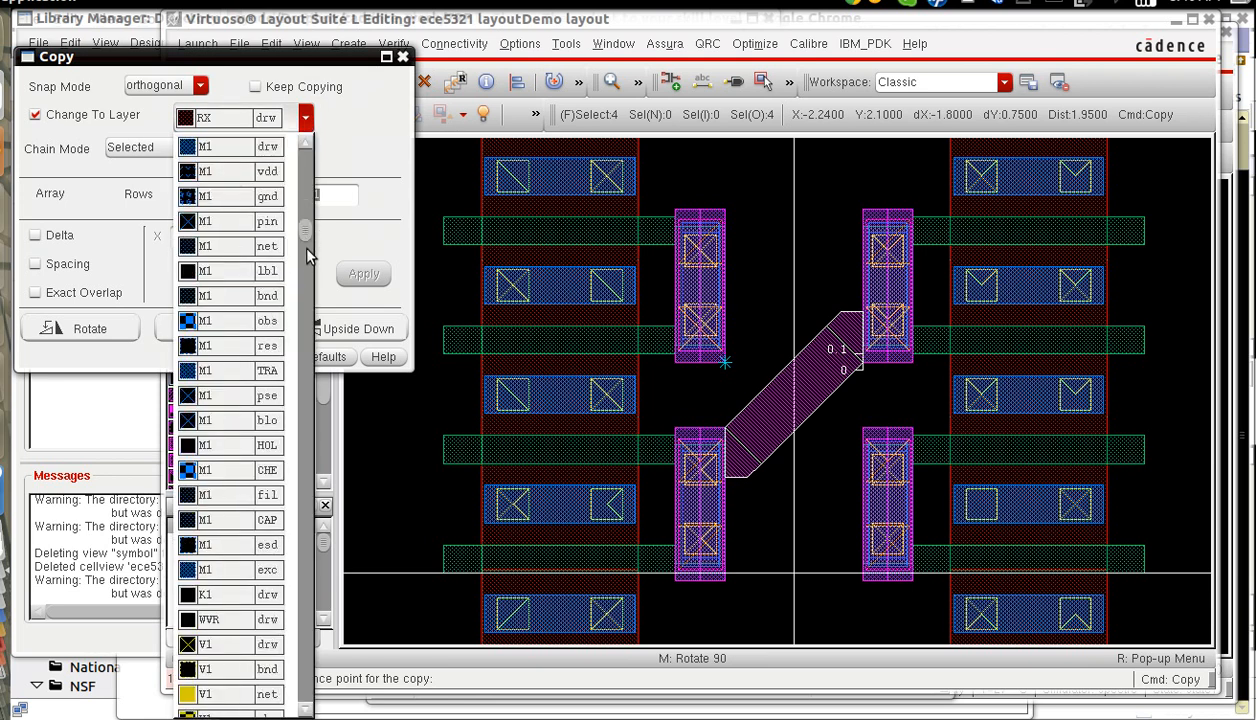
click(240, 147)
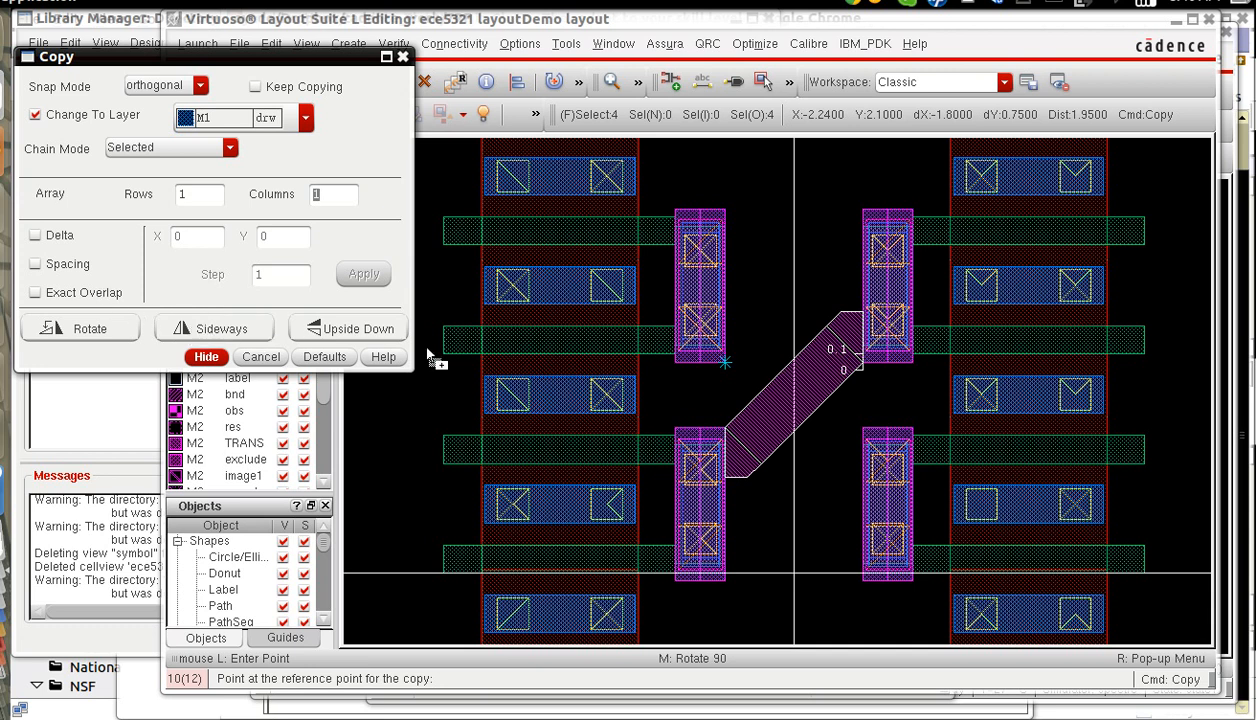
Mirror the M1 copy sideways, place its corner at (-0.44, 1.35) on the upper-left gate strip to complete the cross, and clear the selection.
click(826, 373)
middle_click(826, 373)
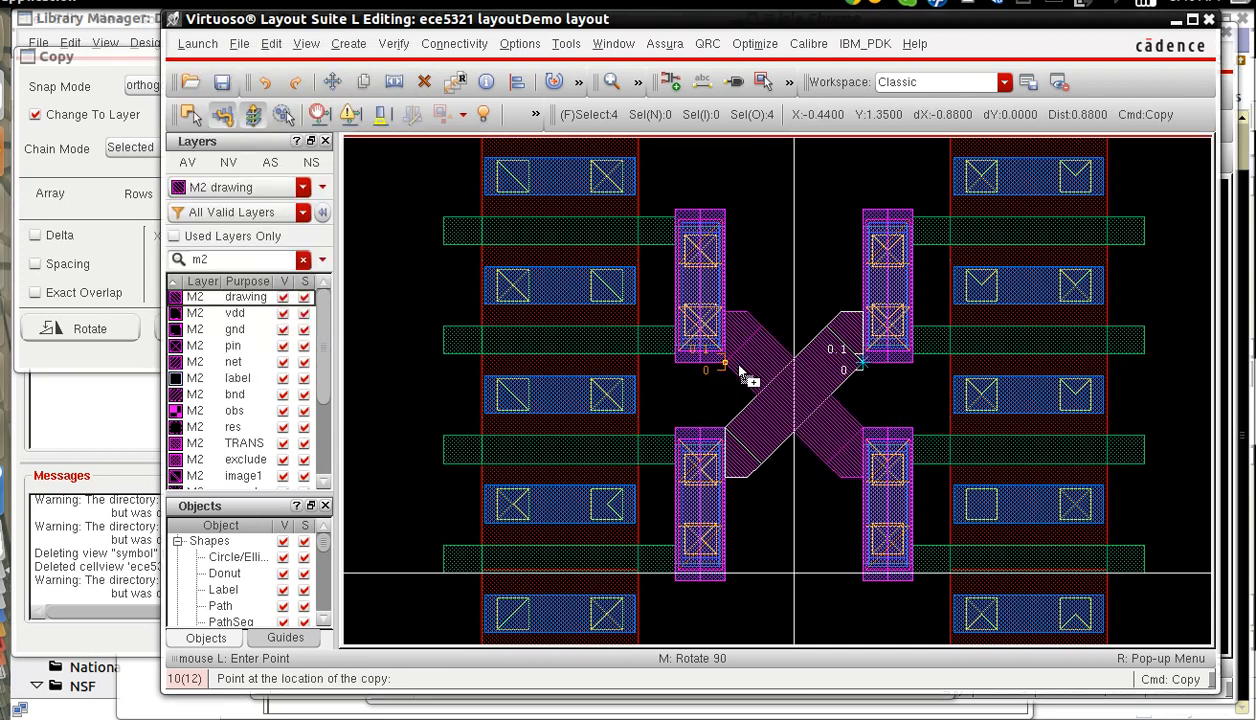
click(741, 372)
ctrl+scroll(770, 490, down, 4)
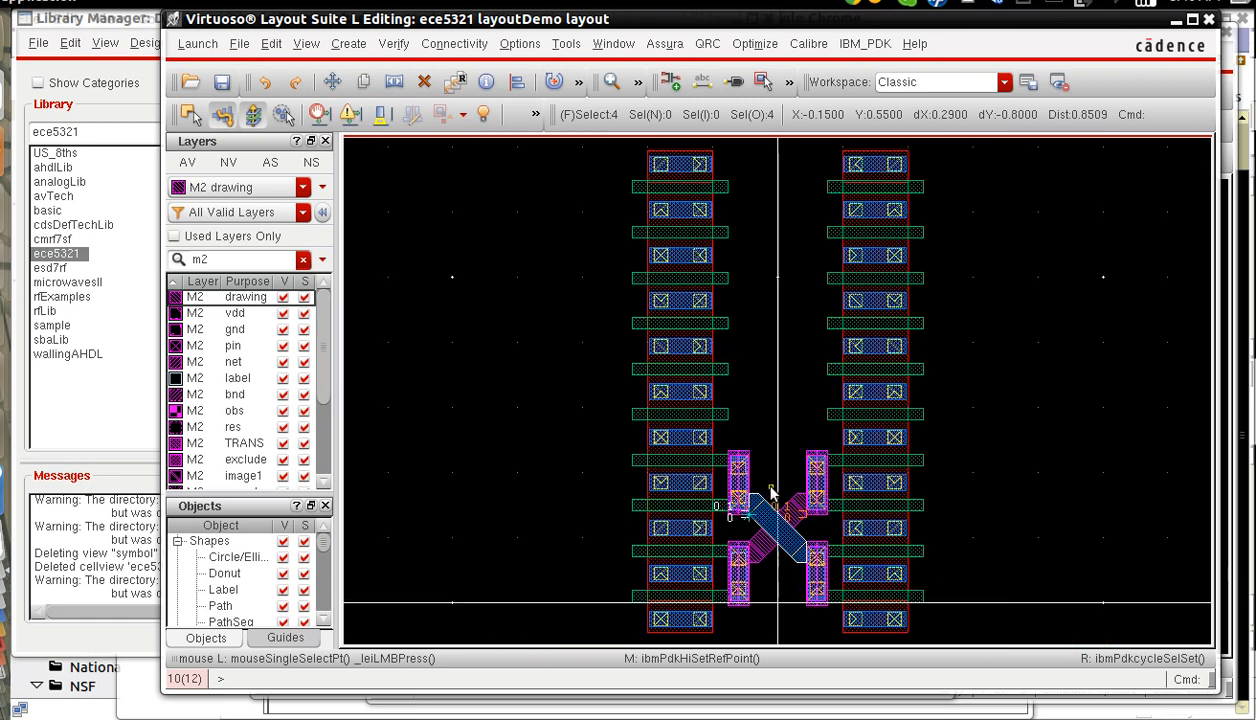
key(ctrl+d)
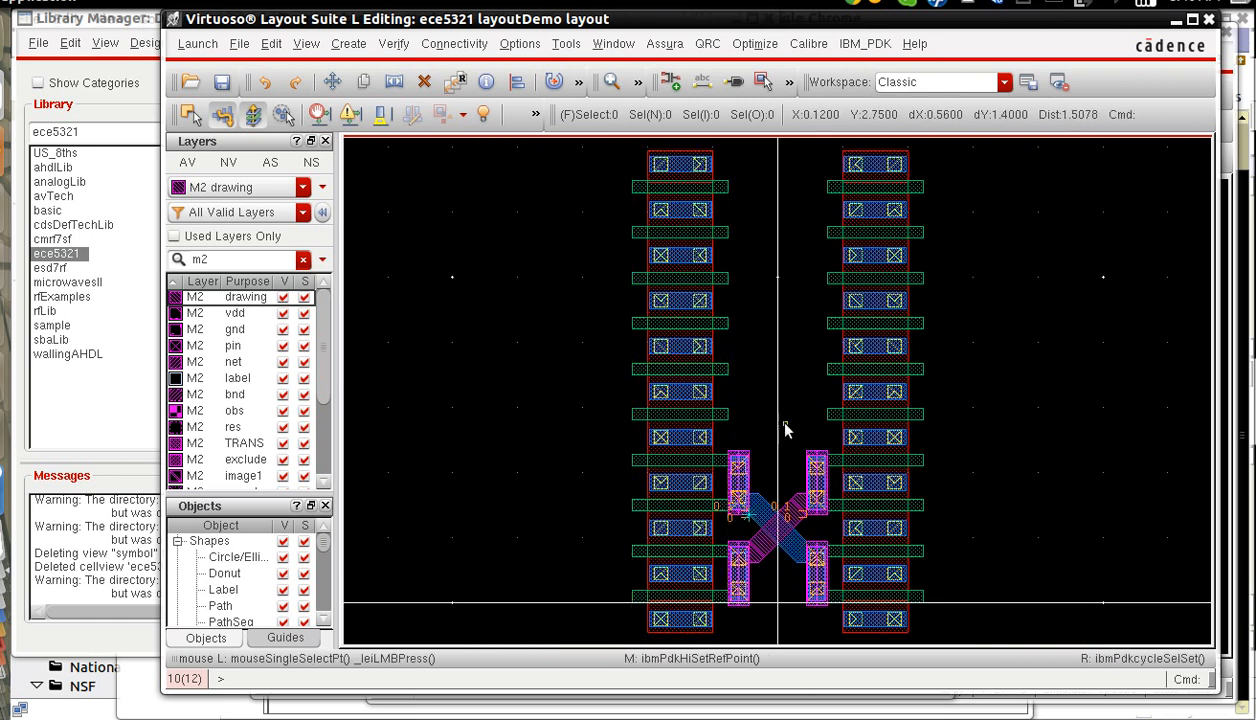